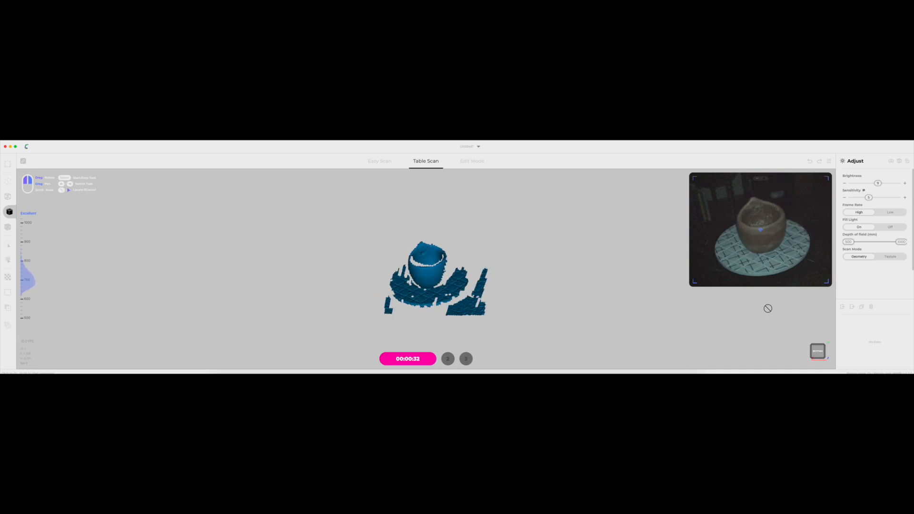
# - Finish the table scan preview and record the initial scan of the empty turntable
pyautogui.click(415, 360)
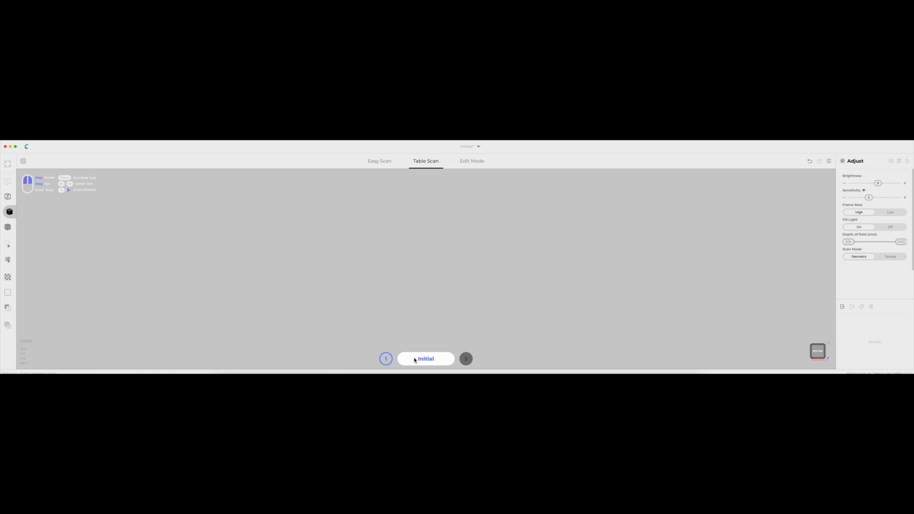
pyautogui.click(415, 360)
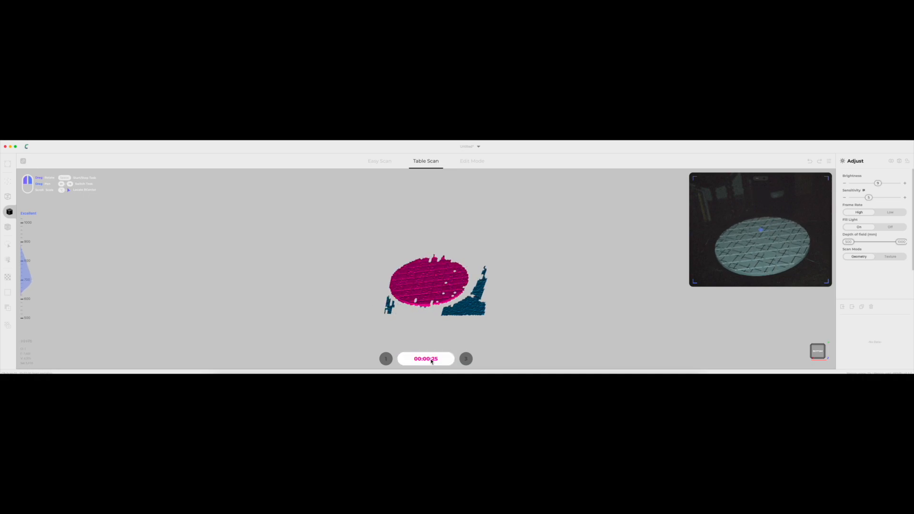
pyautogui.click(431, 361)
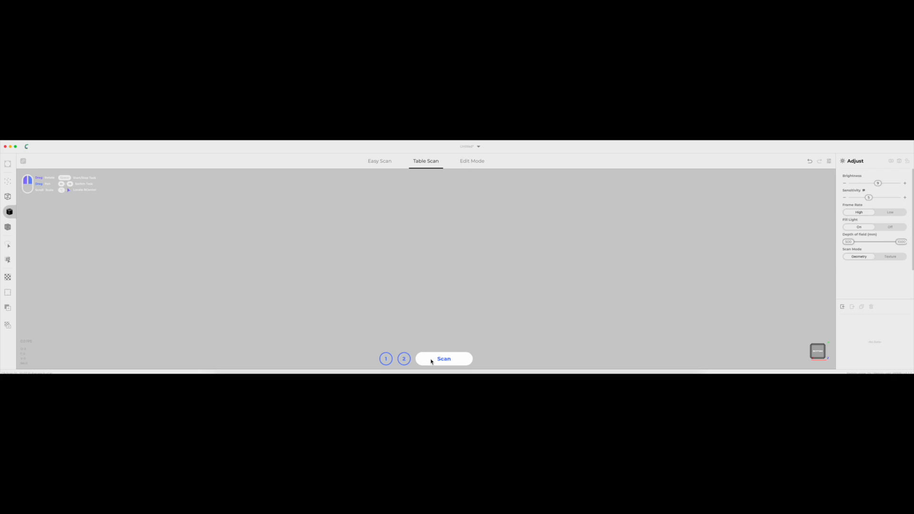
# - Scan the upright planter through a full turntable rotation, stop the capture and continue to edit mode
pyautogui.click(431, 361)
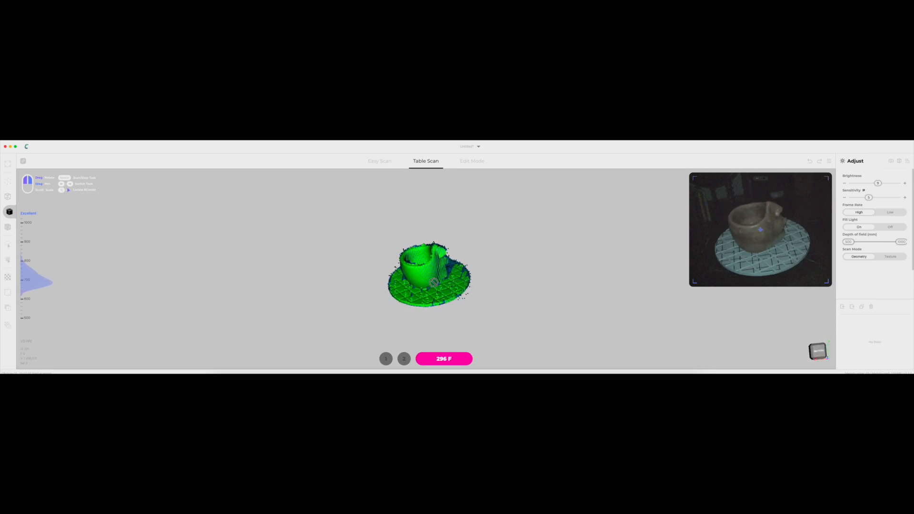
pyautogui.click(464, 360)
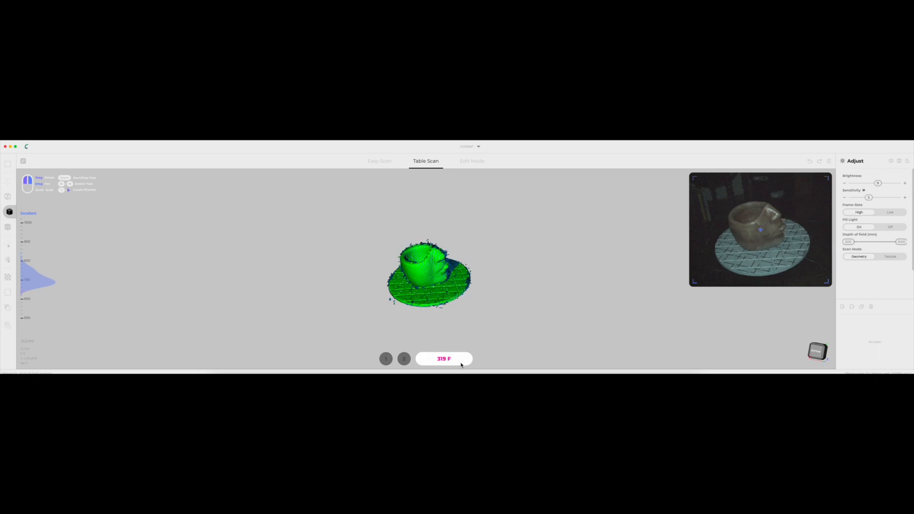
pyautogui.click(461, 363)
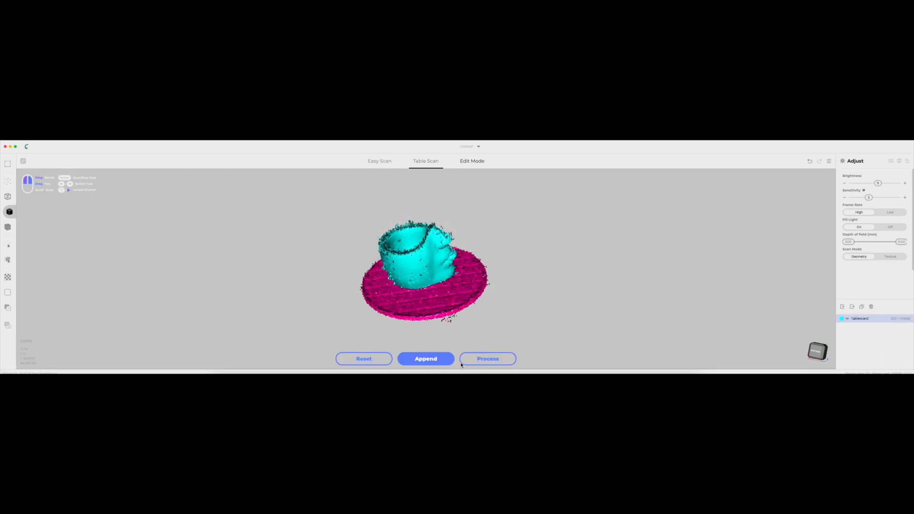
pyautogui.click(461, 363)
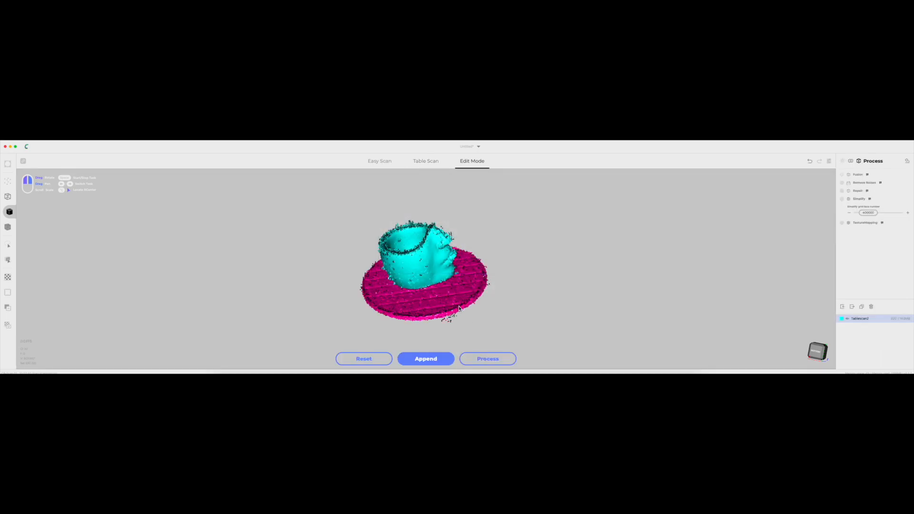
# - Append a second turntable scan with the planter laid on its side
pyautogui.moveTo(429, 278)
pyautogui.mouseDown()
pyautogui.moveTo(387, 295)
pyautogui.moveTo(465, 293)
pyautogui.moveTo(425, 267)
pyautogui.moveTo(452, 326)
pyautogui.moveTo(481, 302)
pyautogui.moveTo(449, 326)
pyautogui.moveTo(453, 311)
pyautogui.moveTo(414, 269)
pyautogui.moveTo(453, 327)
pyautogui.moveTo(380, 263)
pyautogui.moveTo(419, 262)
pyautogui.moveTo(429, 289)
pyautogui.moveTo(412, 267)
pyautogui.moveTo(447, 320)
pyautogui.moveTo(418, 263)
pyautogui.moveTo(447, 327)
pyautogui.moveTo(421, 267)
pyautogui.moveTo(430, 274)
pyautogui.mouseUp()
pyautogui.click(431, 363)
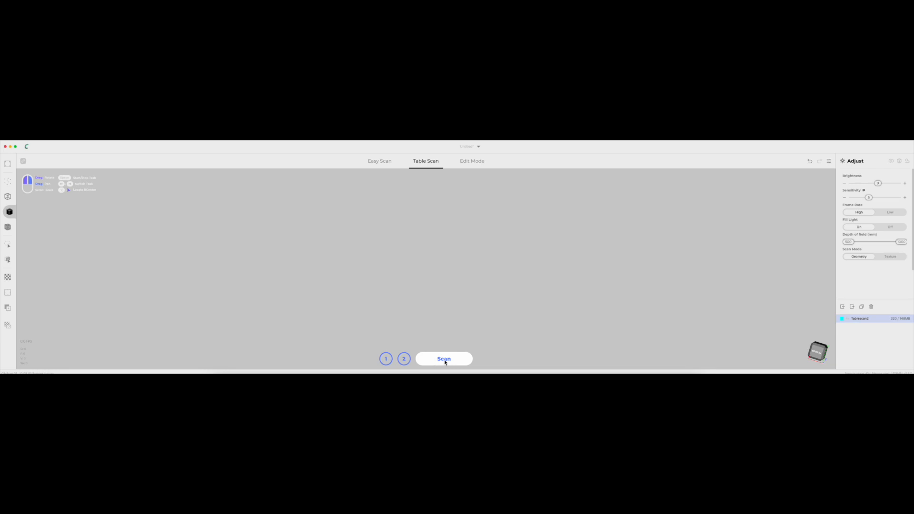
pyautogui.click(447, 362)
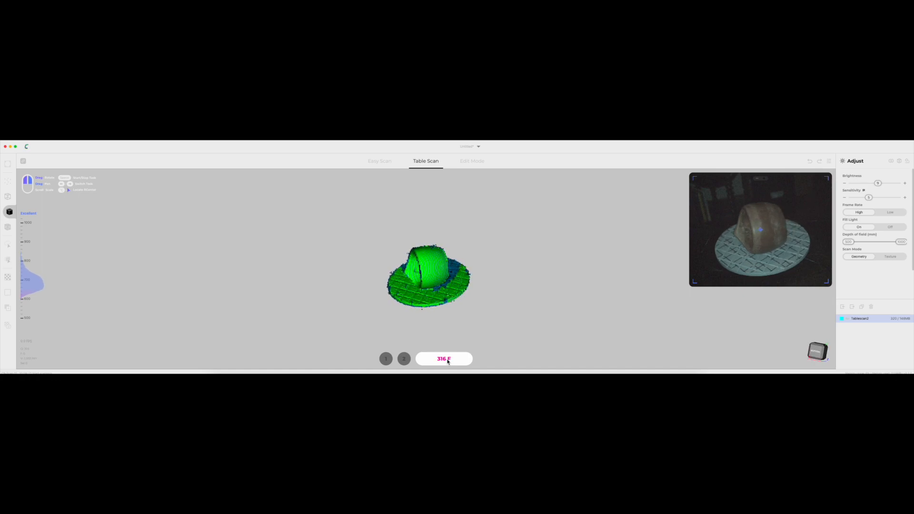
pyautogui.click(446, 360)
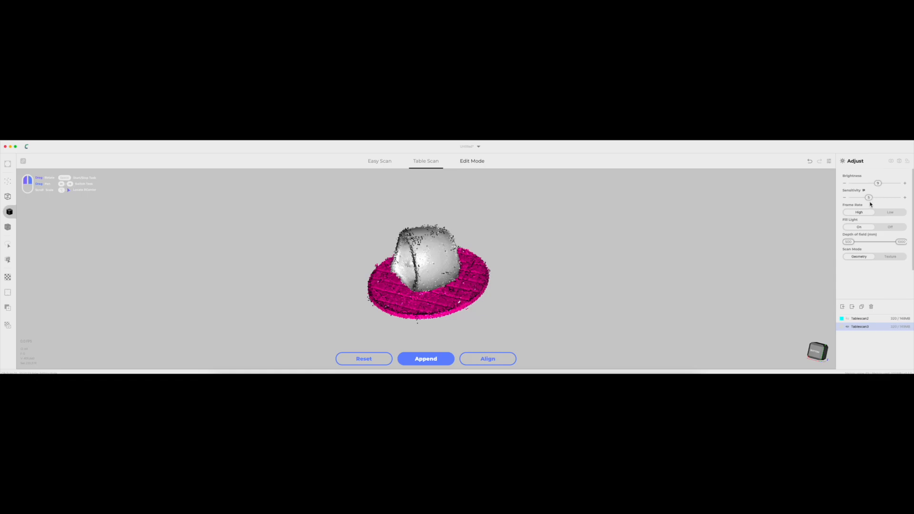
# - Toggle the visibility of Tablescan2 and Tablescan3, leaving only Tablescan3 shown, and inspect the inside of the planter
pyautogui.click(847, 326)
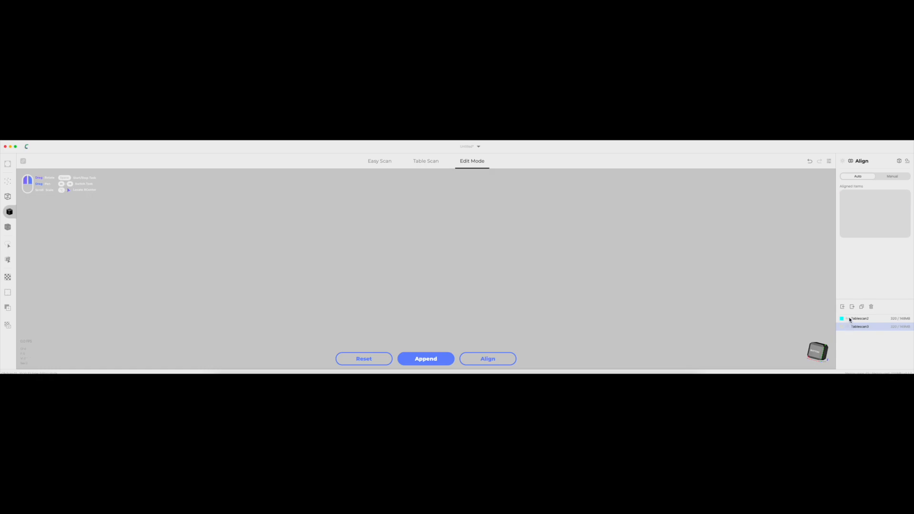
pyautogui.click(848, 319)
pyautogui.click(847, 318)
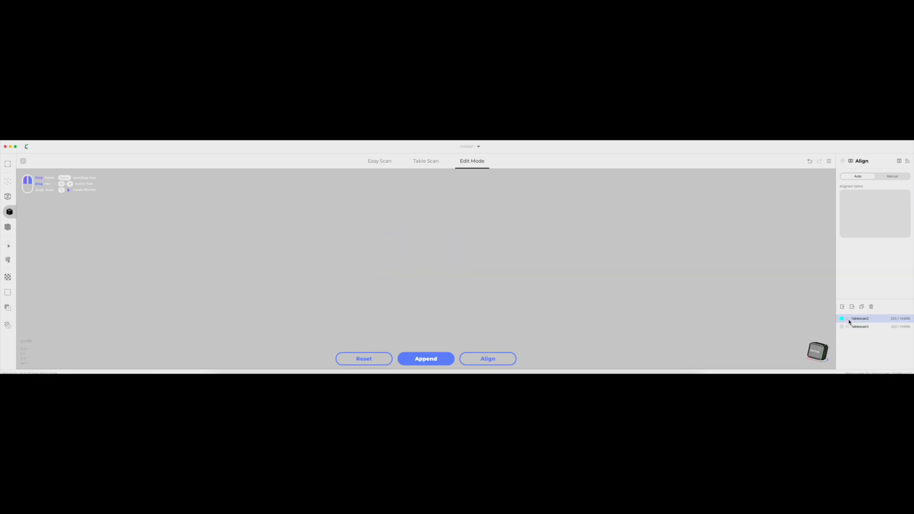
pyautogui.click(847, 326)
pyautogui.moveTo(422, 274); pyautogui.dragTo(394, 286)
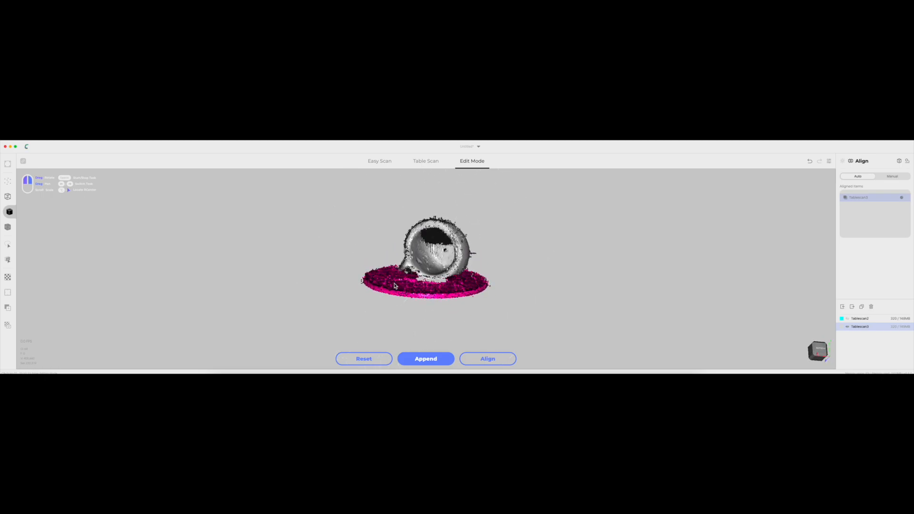
# - Append a third turntable scan with the planter lying in another orientation
pyautogui.click(426, 359)
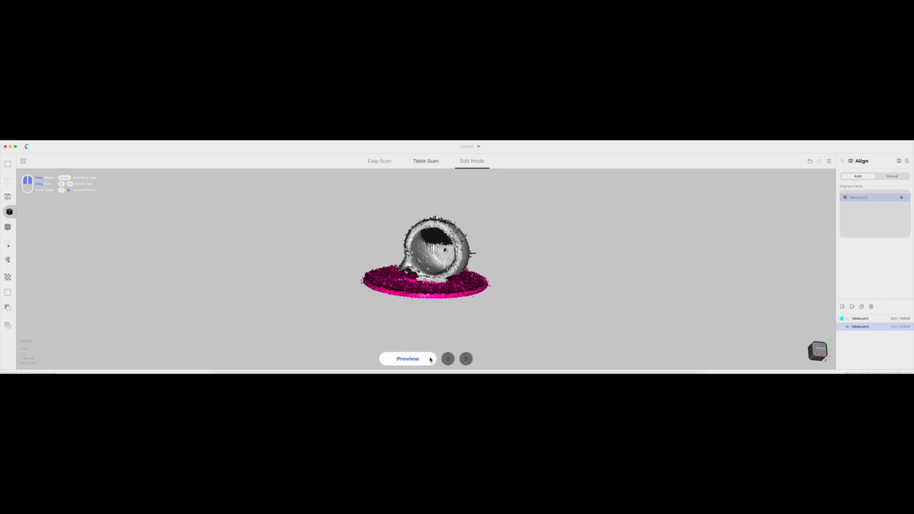
pyautogui.click(429, 359)
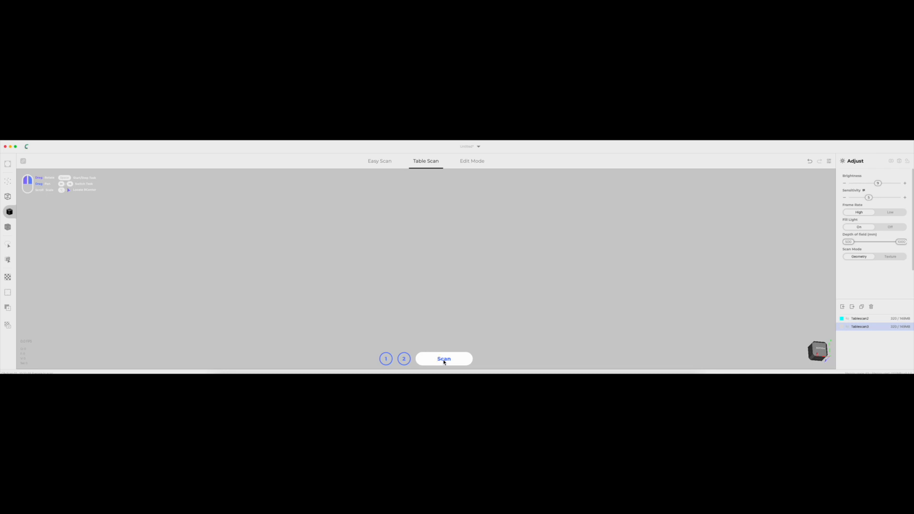
pyautogui.click(443, 359)
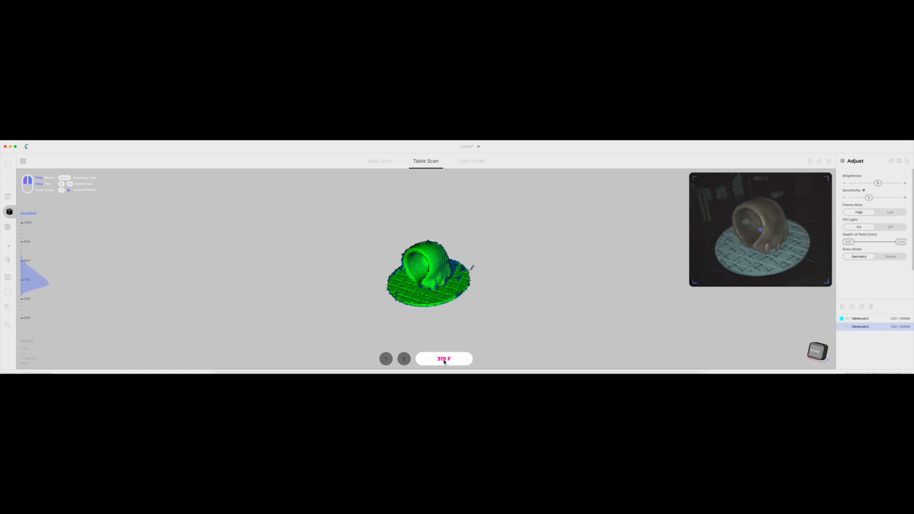
pyautogui.click(444, 359)
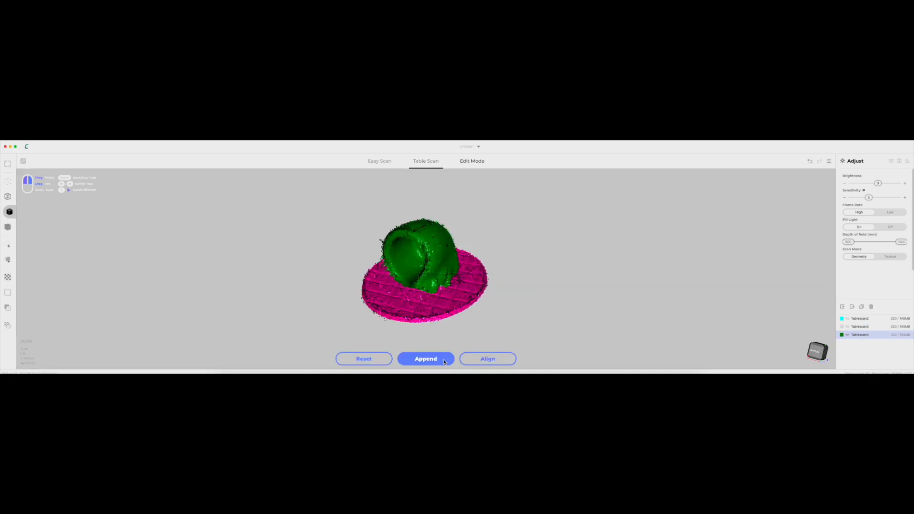
# - Show Tablescan2 and Tablescan3 together with Tablescan4 and align all three automatically
pyautogui.moveTo(485, 271); pyautogui.dragTo(526, 265)
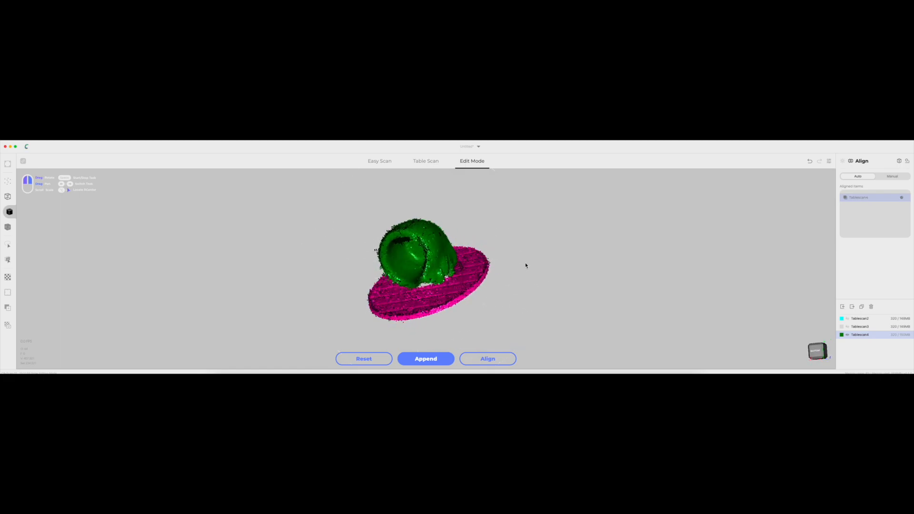
pyautogui.click(848, 327)
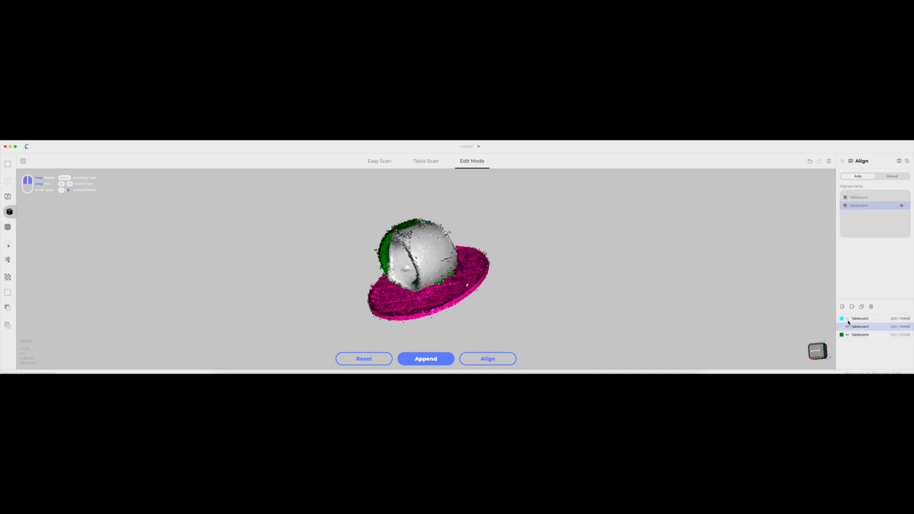
pyautogui.click(848, 319)
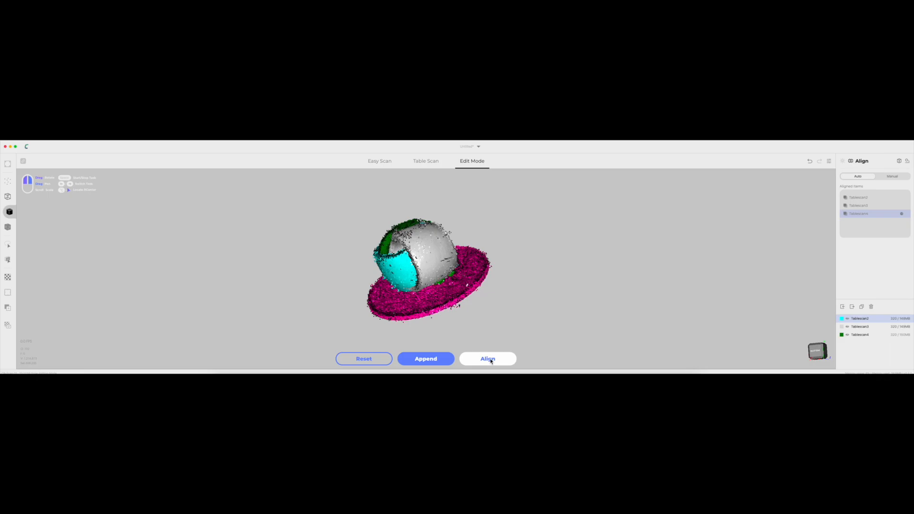
pyautogui.click(491, 362)
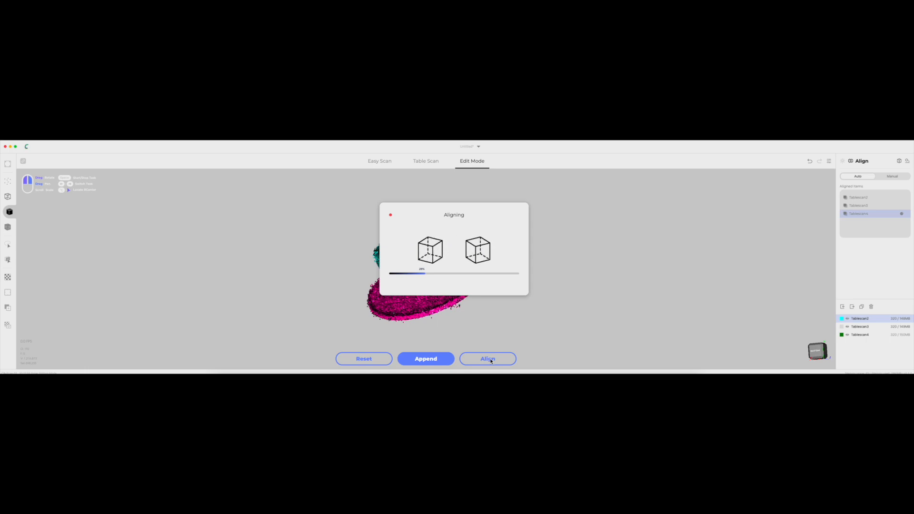
# - Examine the three aligned scans from several sides to check how the planter surfaces match
pyautogui.moveTo(454, 302); pyautogui.dragTo(528, 266)
pyautogui.moveTo(402, 282); pyautogui.dragTo(390, 307)
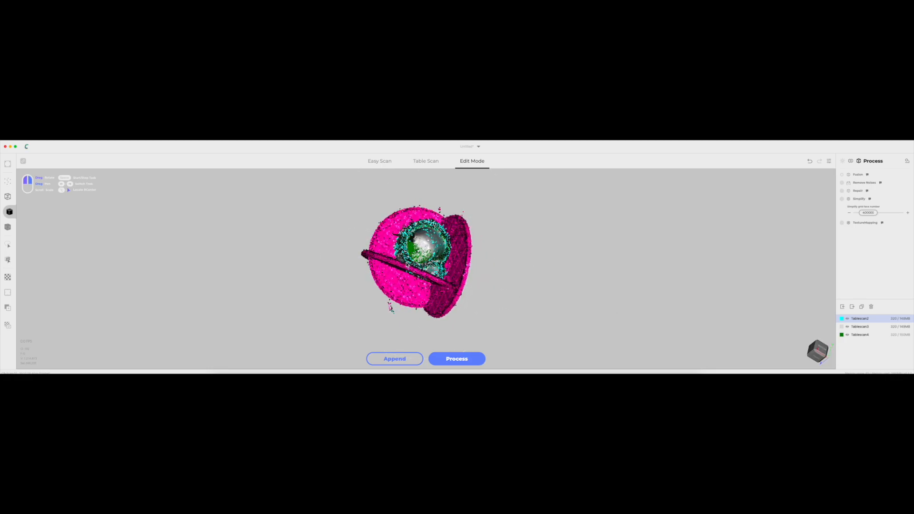
pyautogui.moveTo(442, 269); pyautogui.dragTo(408, 240)
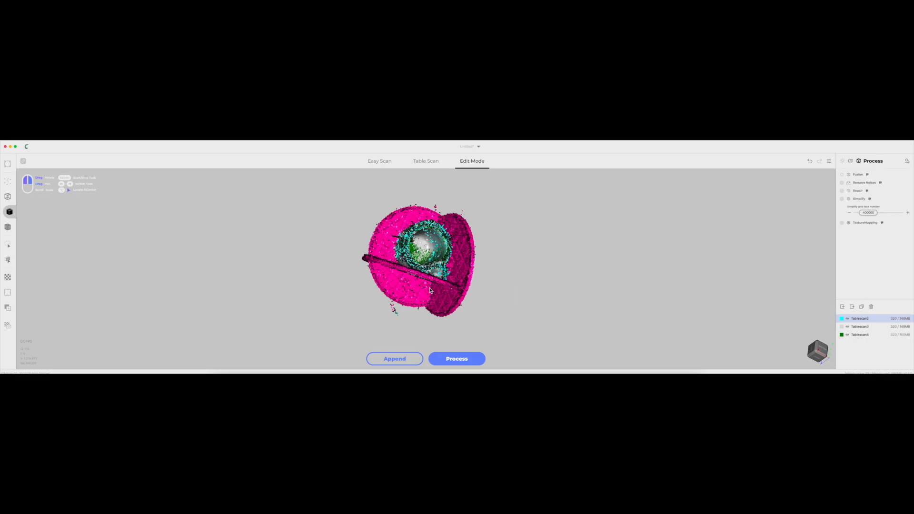
pyautogui.moveTo(393, 309); pyautogui.dragTo(437, 241)
pyautogui.moveTo(414, 229); pyautogui.dragTo(416, 244)
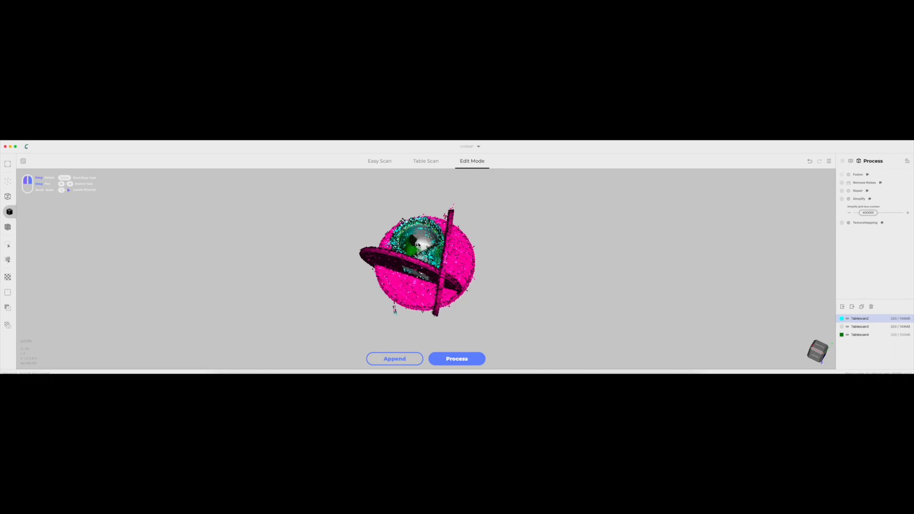
pyautogui.moveTo(421, 249)
pyautogui.mouseDown()
pyautogui.moveTo(475, 296)
pyautogui.moveTo(399, 232)
pyautogui.moveTo(448, 279)
pyautogui.moveTo(447, 265)
pyautogui.moveTo(425, 245)
pyautogui.mouseUp()
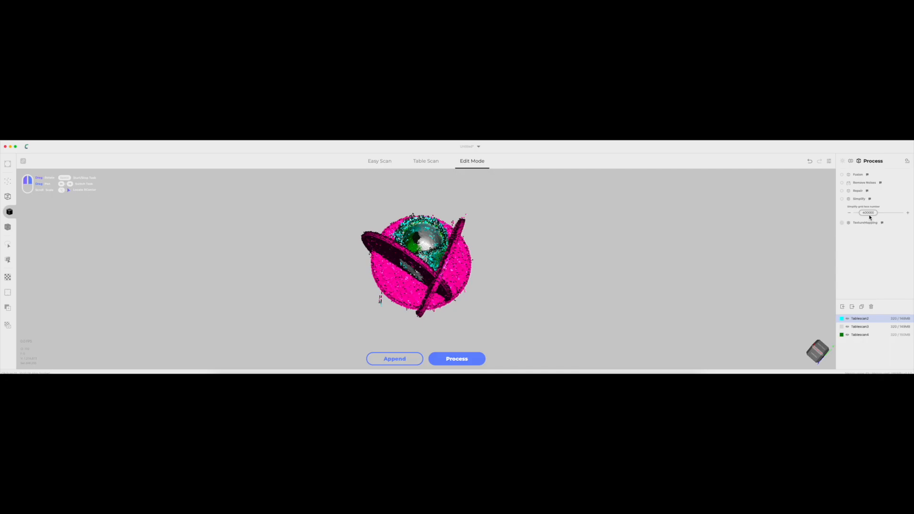
# - Set the Simplify grid face number to 500000 and start processing the aligned scans
pyautogui.doubleClick(869, 214)
pyautogui.write('5')
pyautogui.click(462, 362)
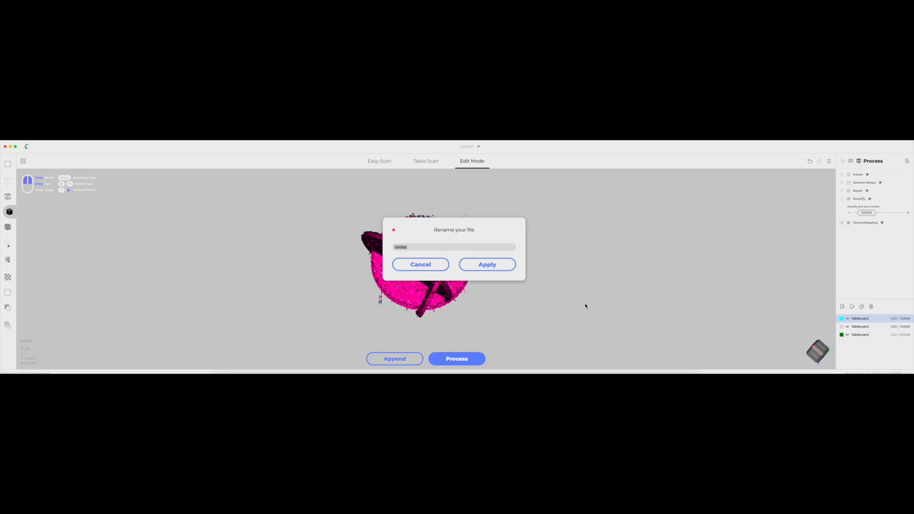
# - Name the project SmallFacePlanter and process all three scans into one fused model
pyautogui.write('Long')
pyautogui.click(493, 265)
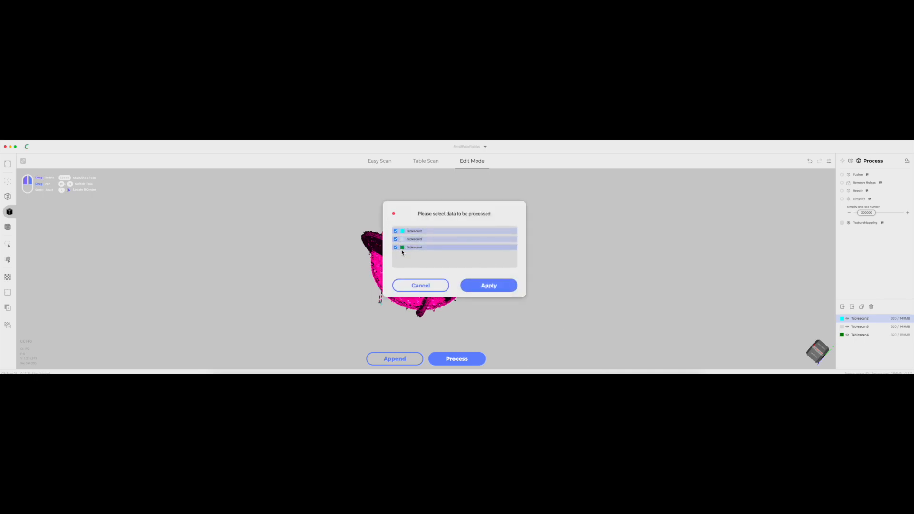
pyautogui.click(501, 291)
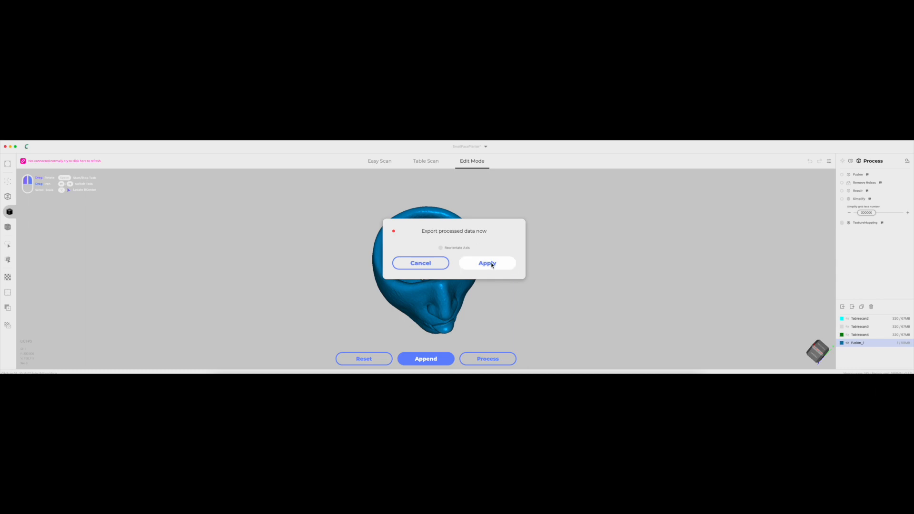
# - Start exporting the fused model with the file name SmallFacePlanter in STL format
pyautogui.click(492, 264)
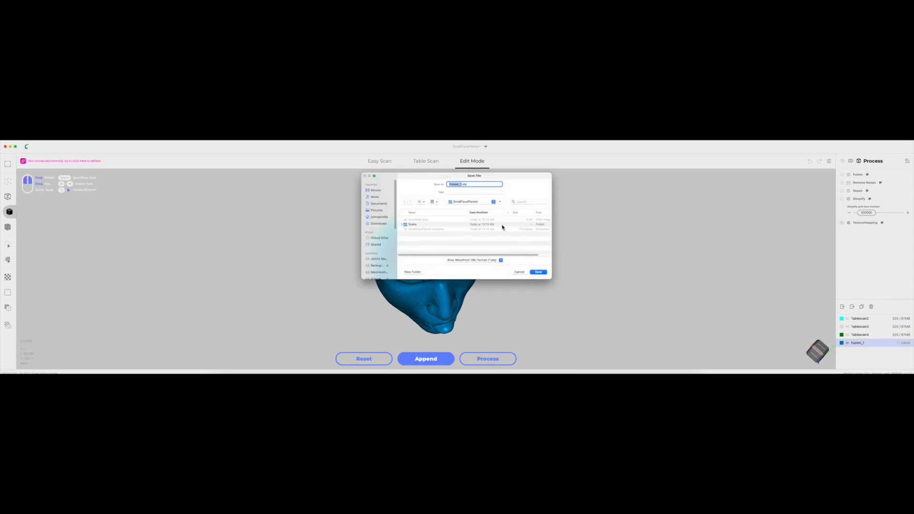
pyautogui.write('SmallFacePlanter')
pyautogui.click(495, 260)
pyautogui.click(478, 271)
# - Set the export location to the Planters folder within the 3D printer files on the Backup Drive
pyautogui.click(474, 205)
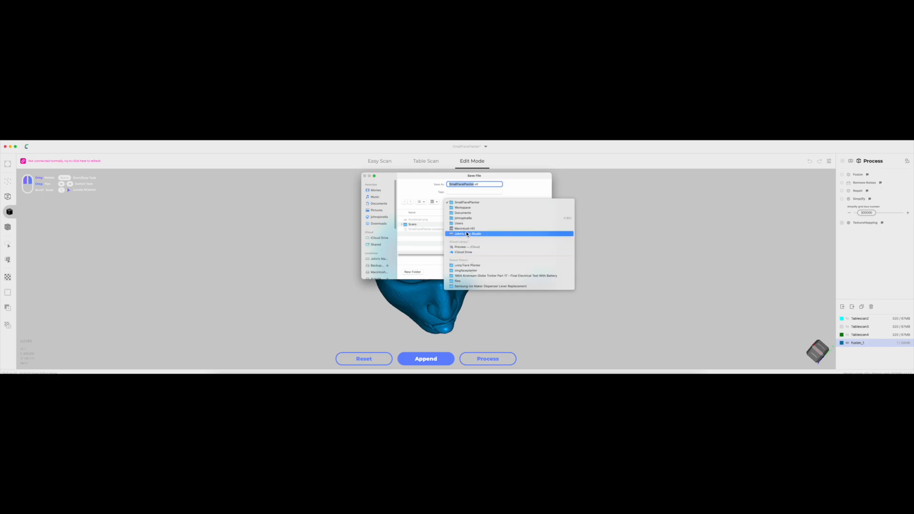
pyautogui.click(377, 264)
pyautogui.click(377, 265)
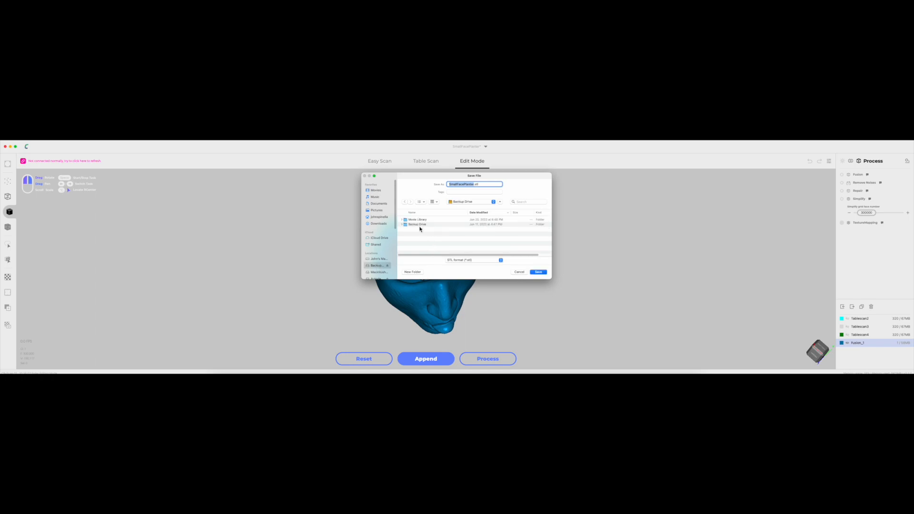
pyautogui.doubleClick(420, 224)
pyautogui.doubleClick(421, 225)
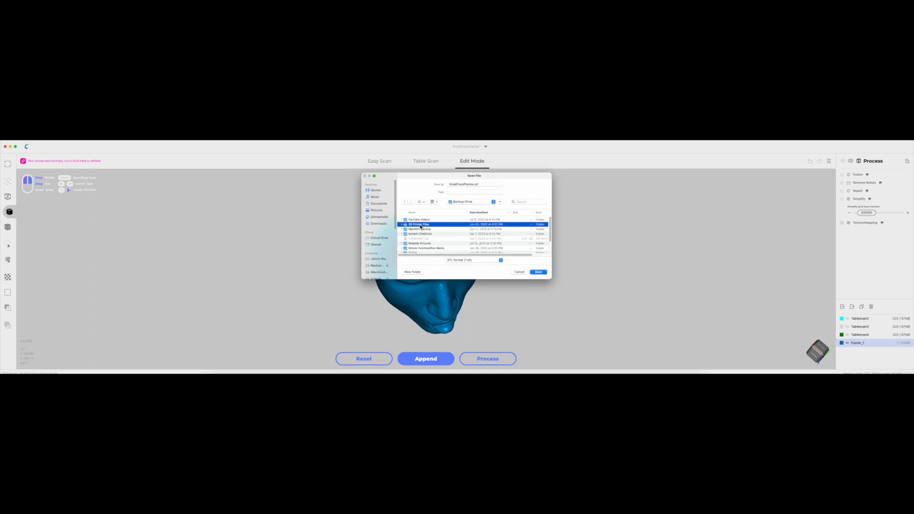
pyautogui.doubleClick(415, 220)
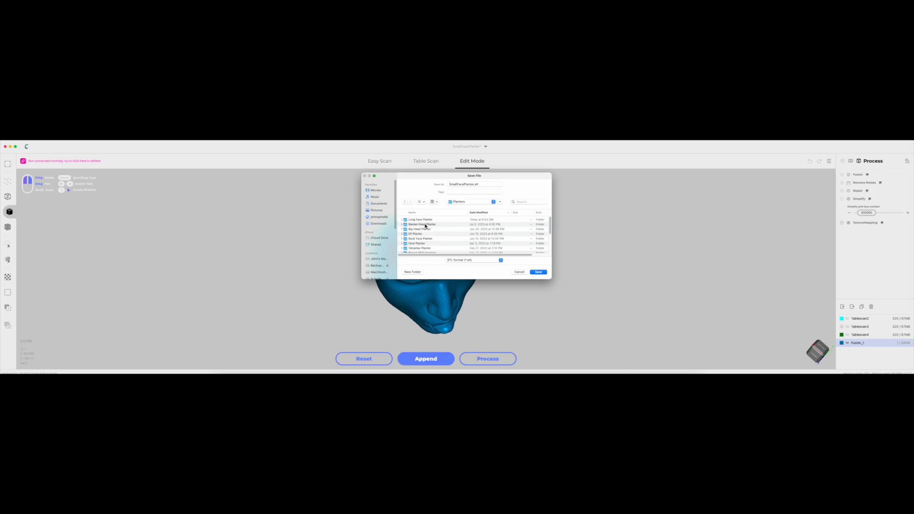
# - Create a new folder named SmallFacePlanter inside Planters for the export
pyautogui.click(412, 273)
pyautogui.write('SmallFacePlanter')
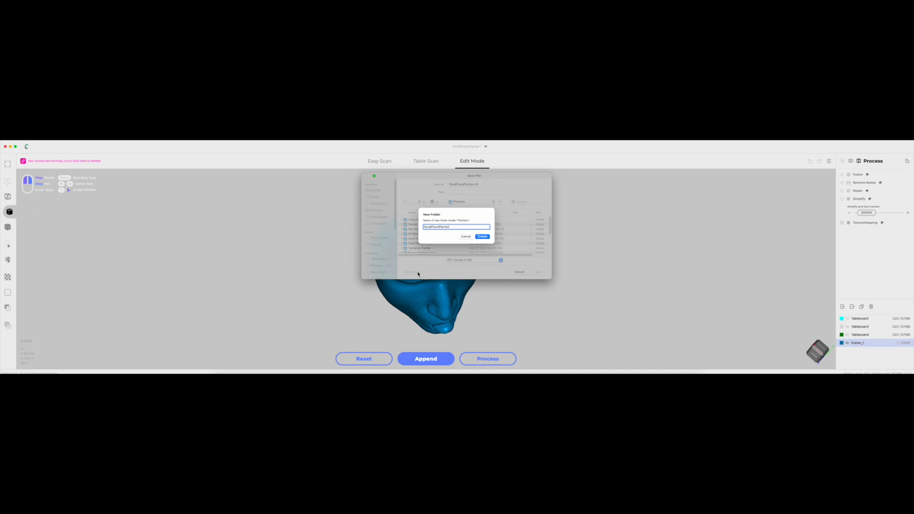
pyautogui.press('Return')
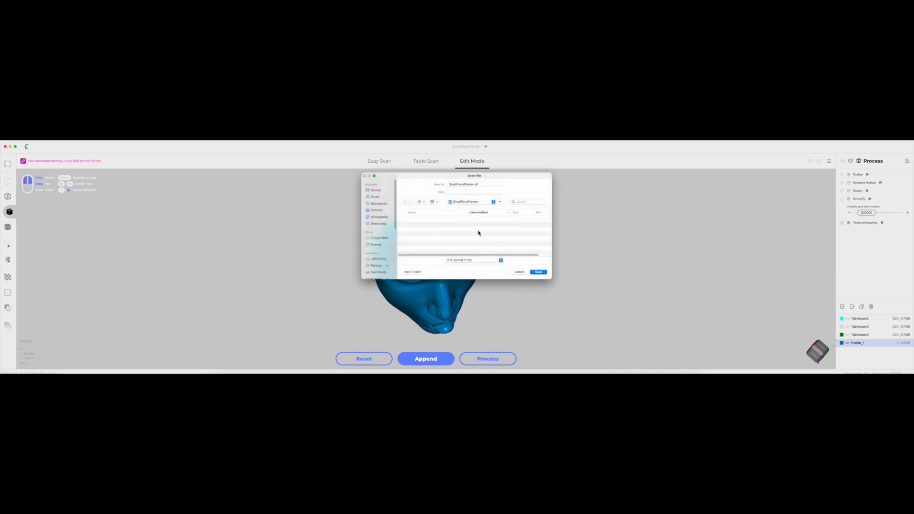
# - Save the STL export into the SmallFacePlanter folder and examine the fused planter's interior and outer wall
pyautogui.click(536, 272)
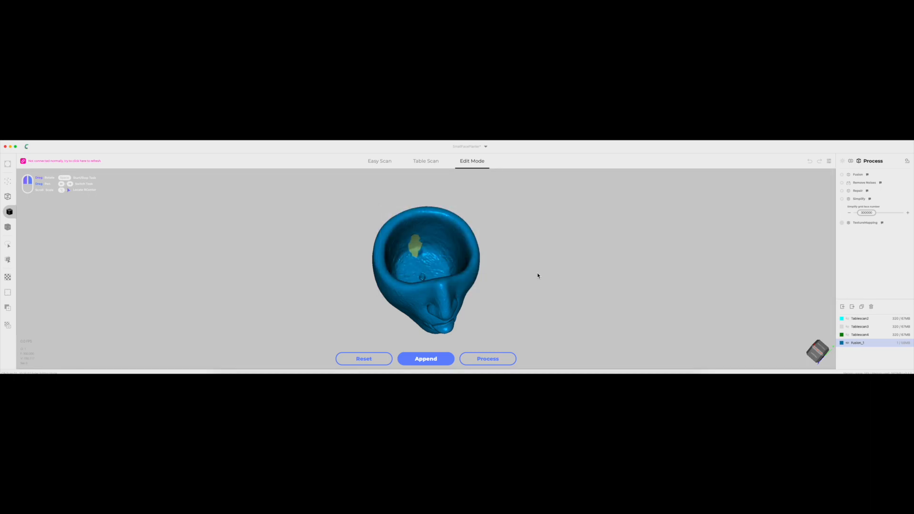
pyautogui.moveTo(461, 276); pyautogui.dragTo(419, 239)
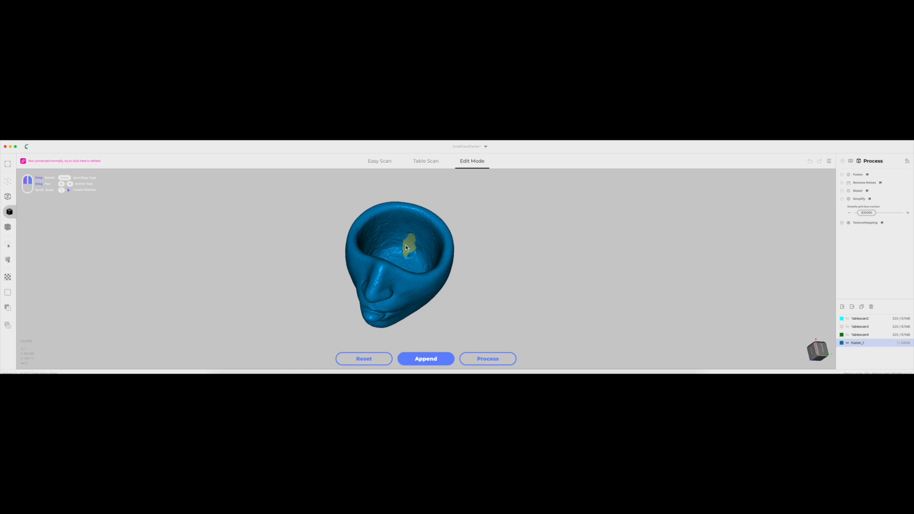
pyautogui.moveTo(407, 247); pyautogui.dragTo(403, 279)
pyautogui.moveTo(432, 240); pyautogui.dragTo(412, 266)
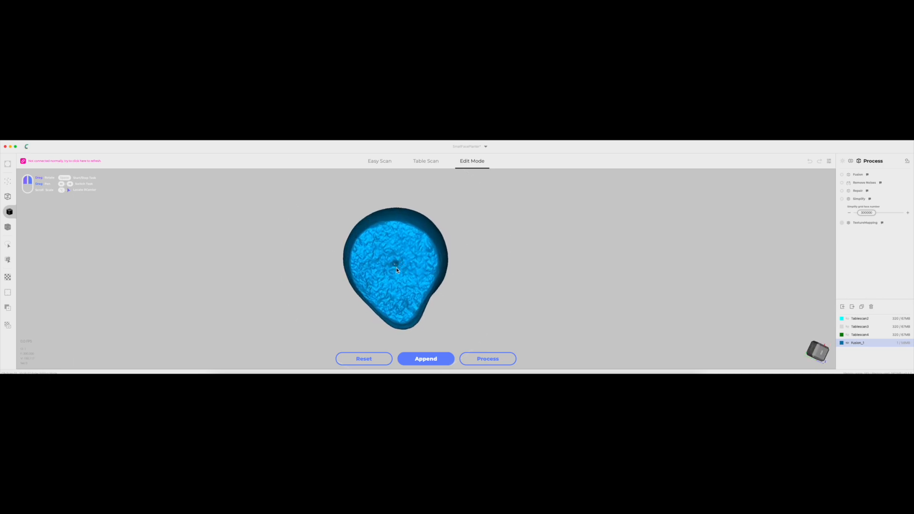
pyautogui.moveTo(399, 265)
pyautogui.mouseDown()
pyautogui.moveTo(409, 304)
pyautogui.moveTo(394, 275)
pyautogui.mouseUp()
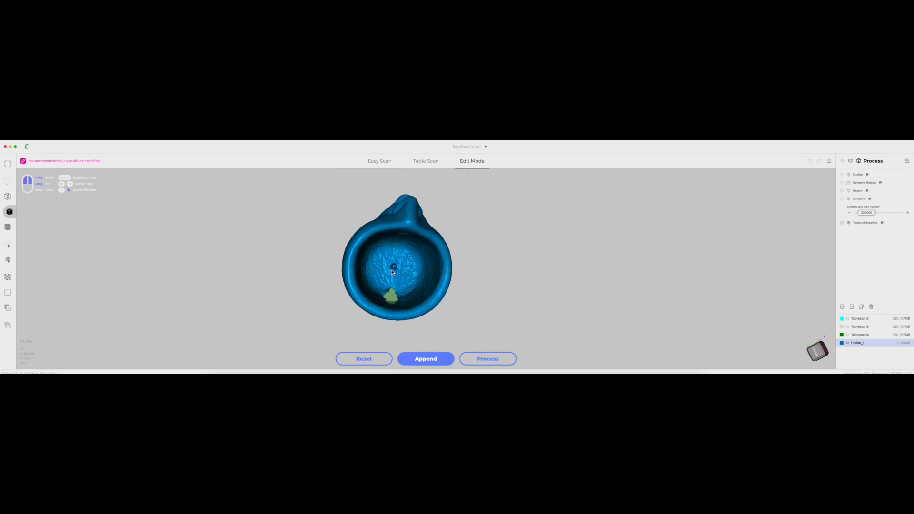
pyautogui.moveTo(409, 248); pyautogui.dragTo(381, 261)
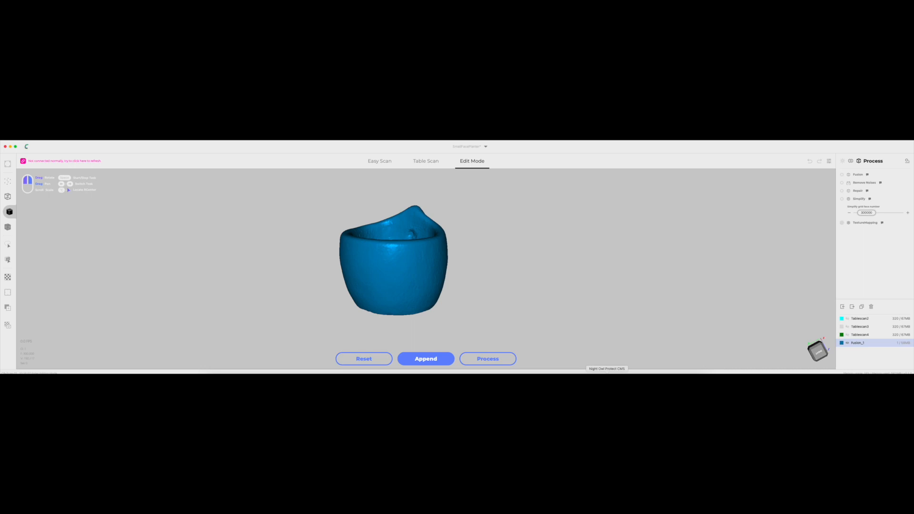
# - Switch to Bambu Studio and delete the long face planter from the build plate
pyautogui.click(574, 373)
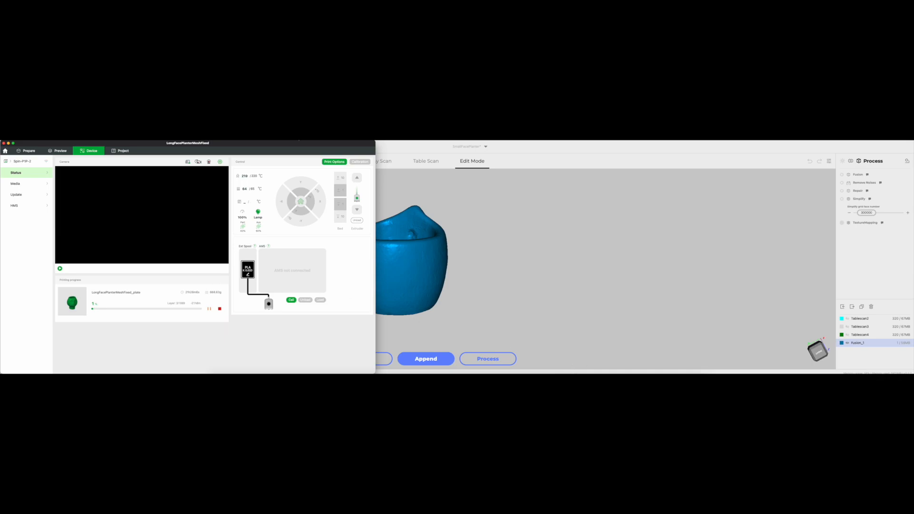
pyautogui.moveTo(286, 143); pyautogui.dragTo(415, 142)
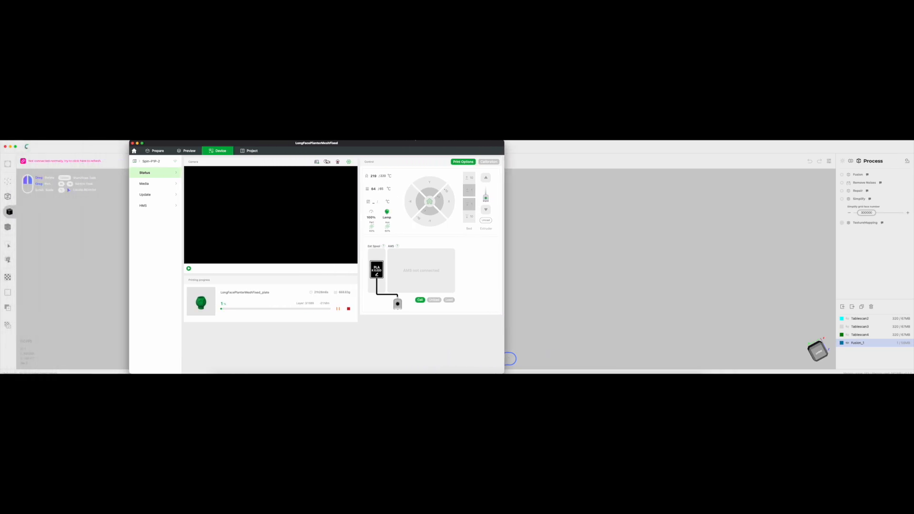
pyautogui.click(155, 151)
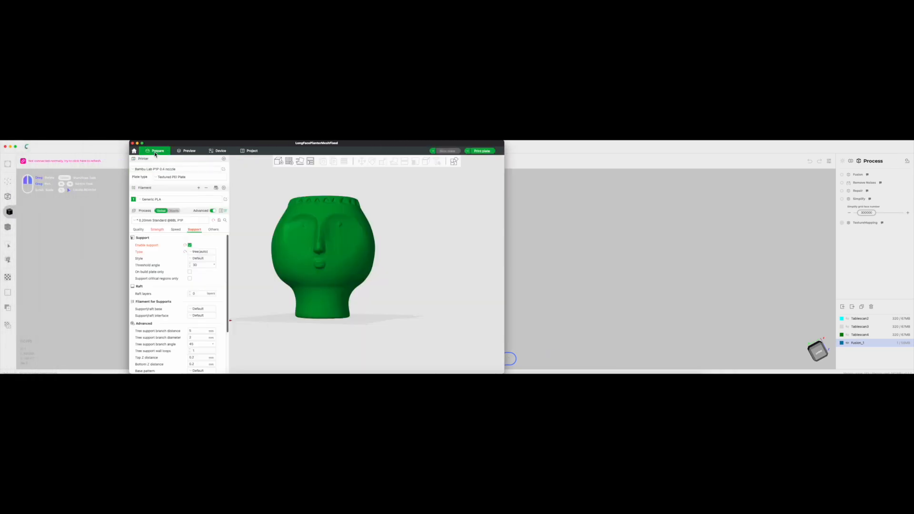
pyautogui.click(347, 265)
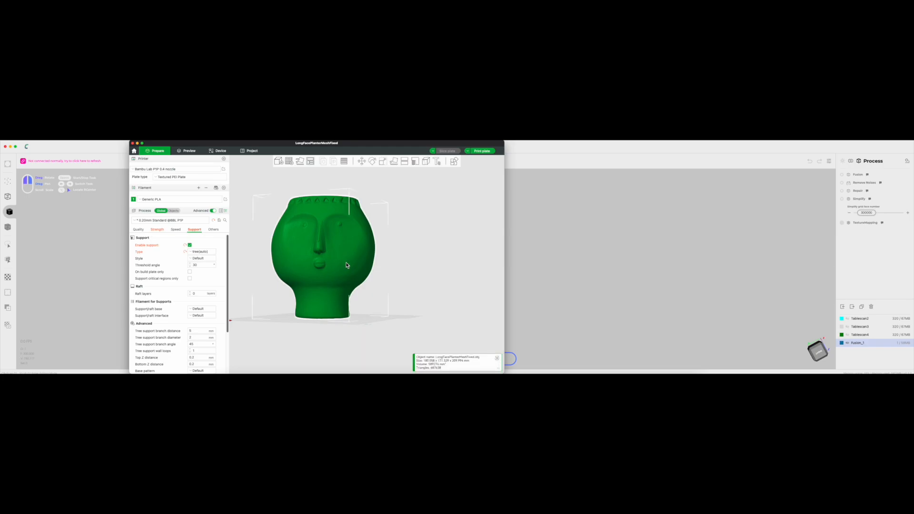
pyautogui.press('Delete')
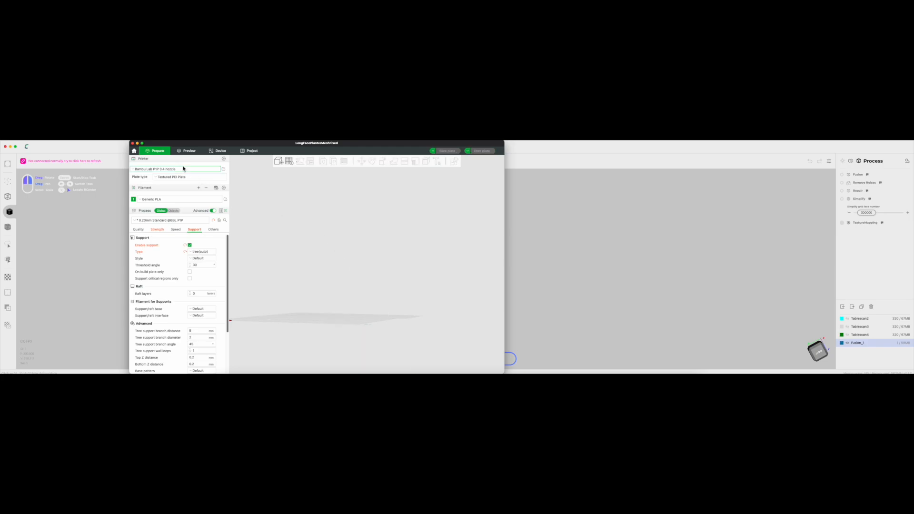
# - Switch to Finder and open the SmallFacePlanter folder under 3D Printer Files and Planters on the Backup Drive
pyautogui.moveTo(406, 152); pyautogui.dragTo(292, 153)
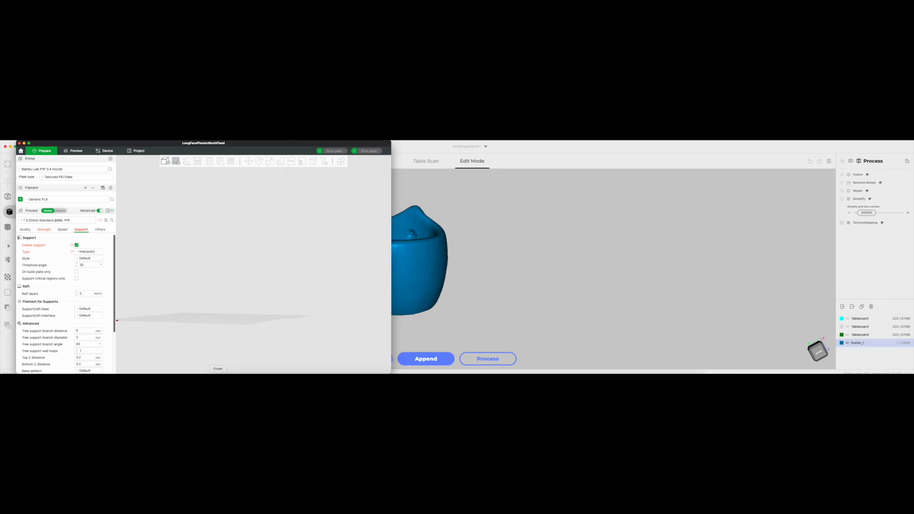
pyautogui.click(217, 373)
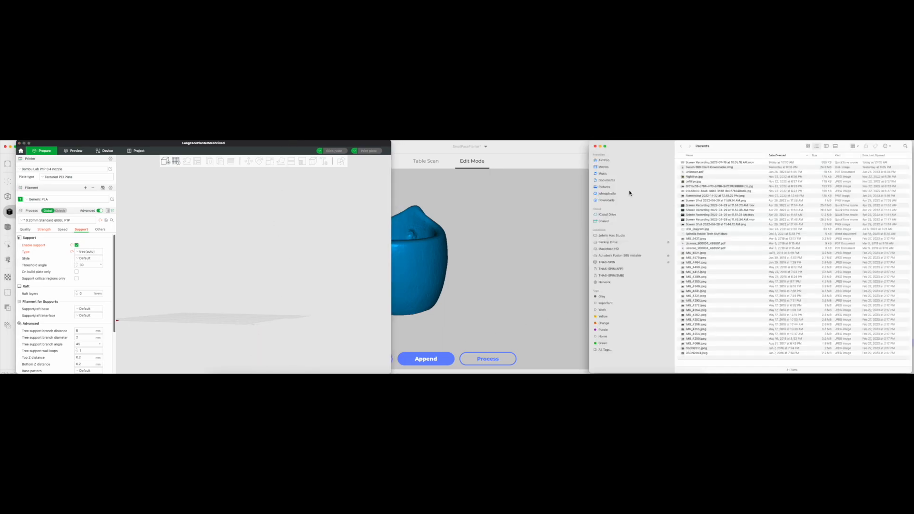
pyautogui.click(614, 244)
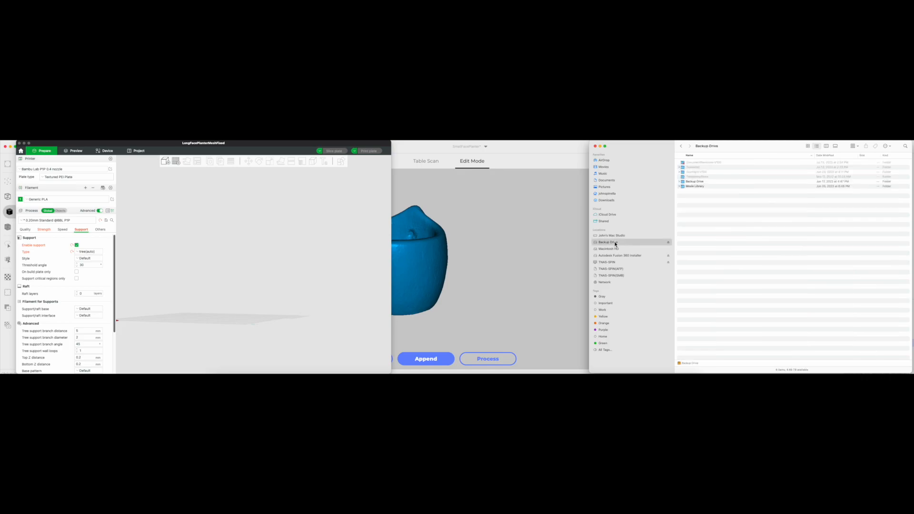
pyautogui.doubleClick(694, 182)
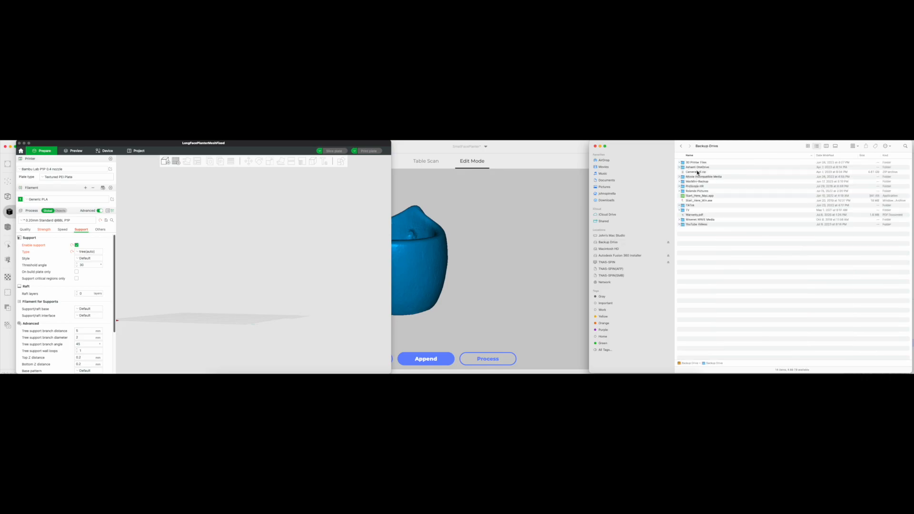
pyautogui.doubleClick(695, 163)
pyautogui.click(694, 163)
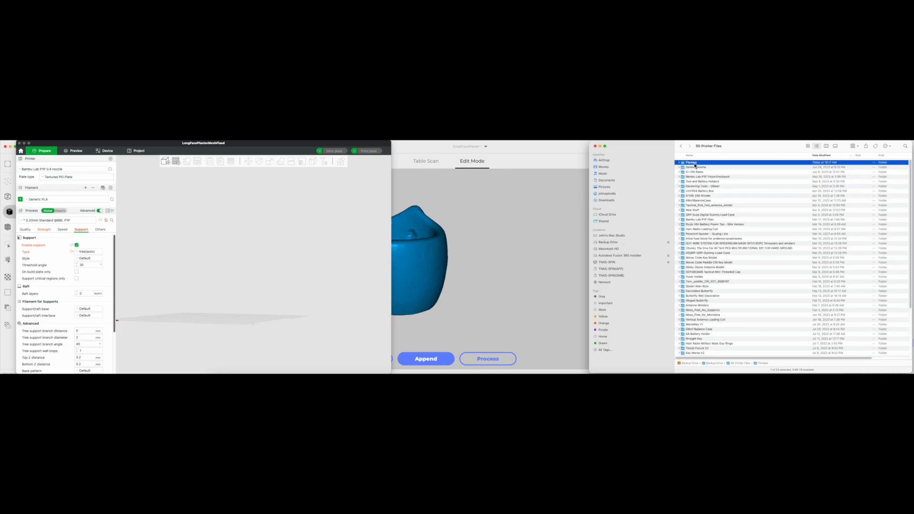
pyautogui.doubleClick(694, 164)
pyautogui.doubleClick(697, 162)
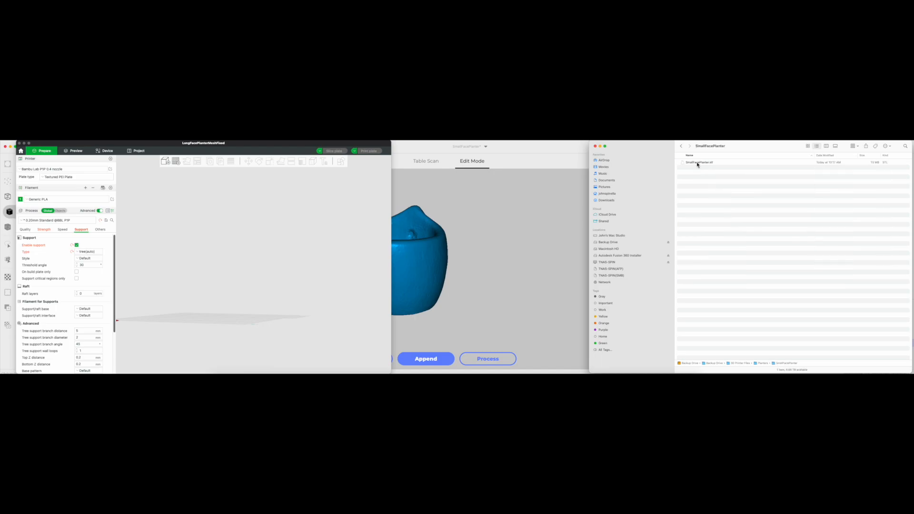
# - Load SmallFacePlanter.stl onto the Bambu Studio build plate and inspect how it is oriented
pyautogui.moveTo(698, 165); pyautogui.dragTo(273, 264)
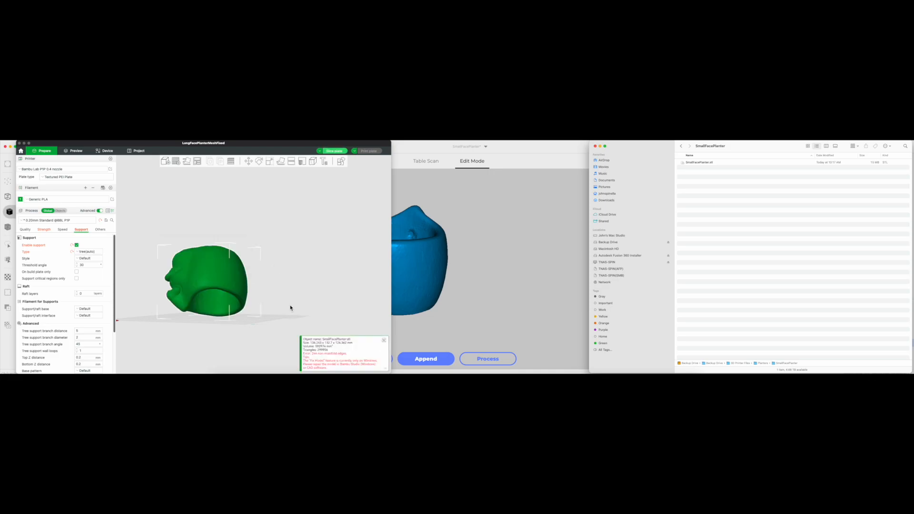
pyautogui.moveTo(241, 304)
pyautogui.mouseDown()
pyautogui.moveTo(280, 303)
pyautogui.moveTo(262, 305)
pyautogui.moveTo(246, 281)
pyautogui.moveTo(249, 301)
pyautogui.moveTo(233, 295)
pyautogui.moveTo(243, 312)
pyautogui.moveTo(239, 305)
pyautogui.mouseUp()
pyautogui.moveTo(181, 308); pyautogui.dragTo(213, 310)
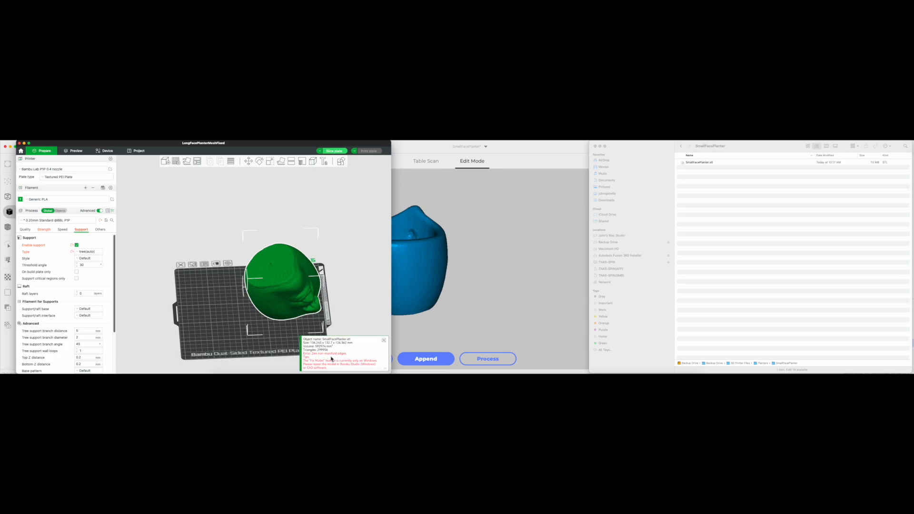
# - Rotate the small planter on the build plate so that its opening faces up
pyautogui.click(259, 162)
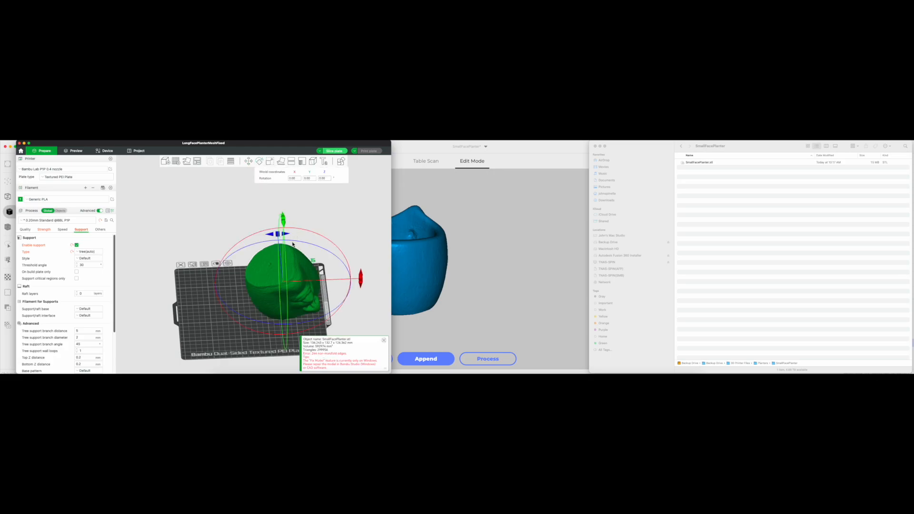
pyautogui.moveTo(297, 241)
pyautogui.mouseDown()
pyautogui.moveTo(260, 239)
pyautogui.moveTo(297, 234)
pyautogui.mouseUp()
pyautogui.moveTo(363, 278); pyautogui.dragTo(216, 254)
pyautogui.press('3')
pyautogui.moveTo(270, 192); pyautogui.dragTo(298, 315)
pyautogui.click(227, 336)
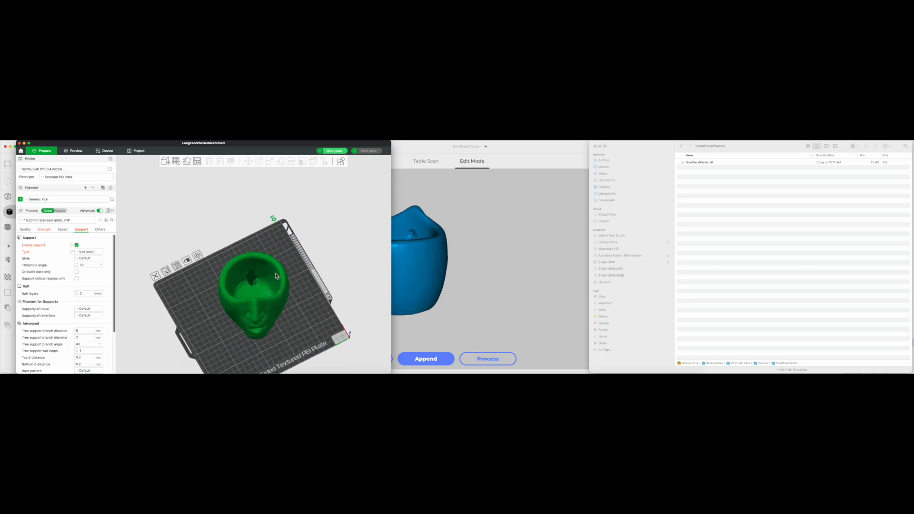
# - Save the project as LongFacePlanterMeshFixed.3mf in the SmallFacePlanter folder within Planters
pyautogui.click(43, 143)
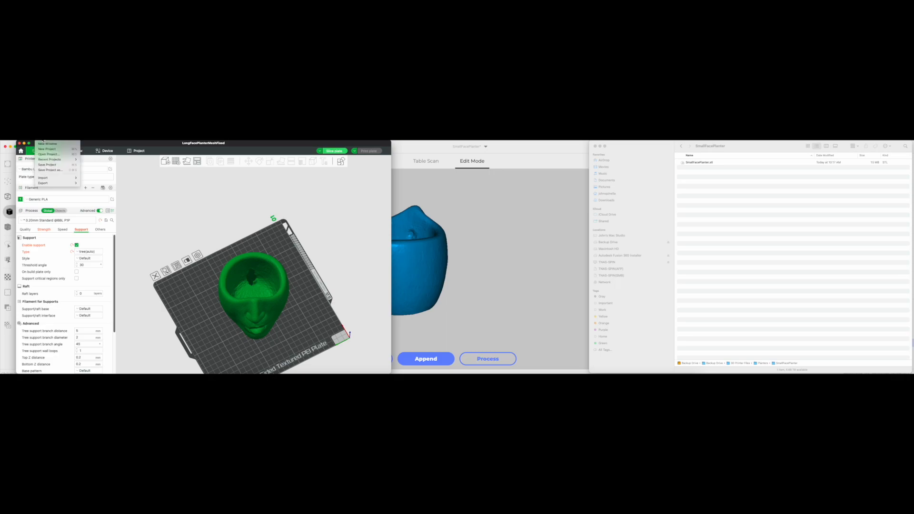
pyautogui.click(47, 170)
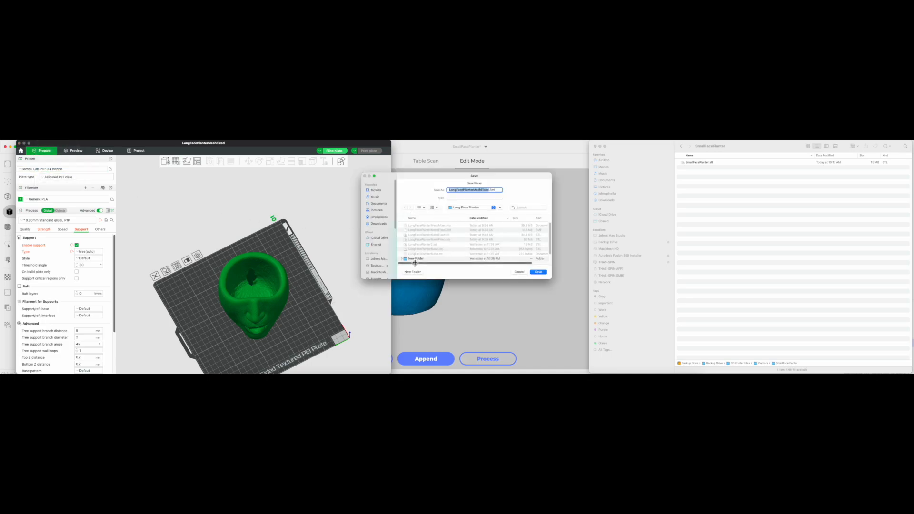
pyautogui.click(467, 208)
pyautogui.click(466, 214)
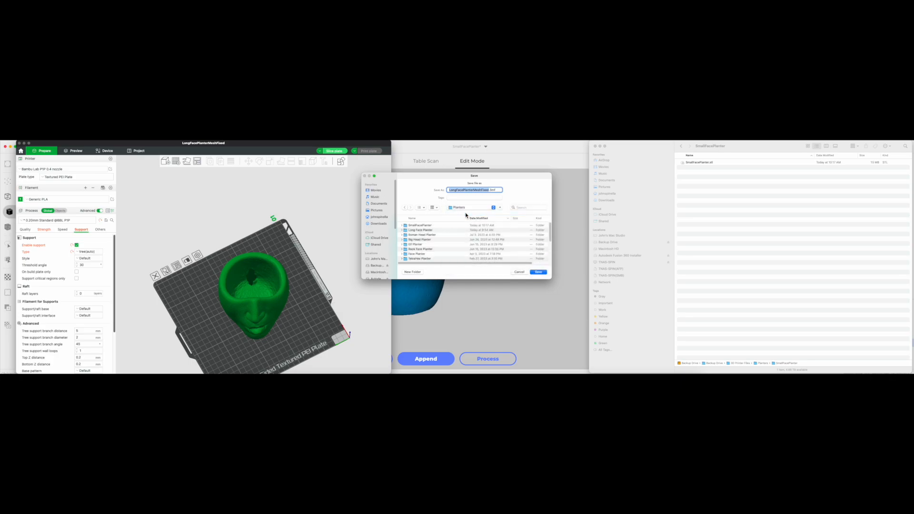
pyautogui.click(426, 226)
pyautogui.doubleClick(426, 226)
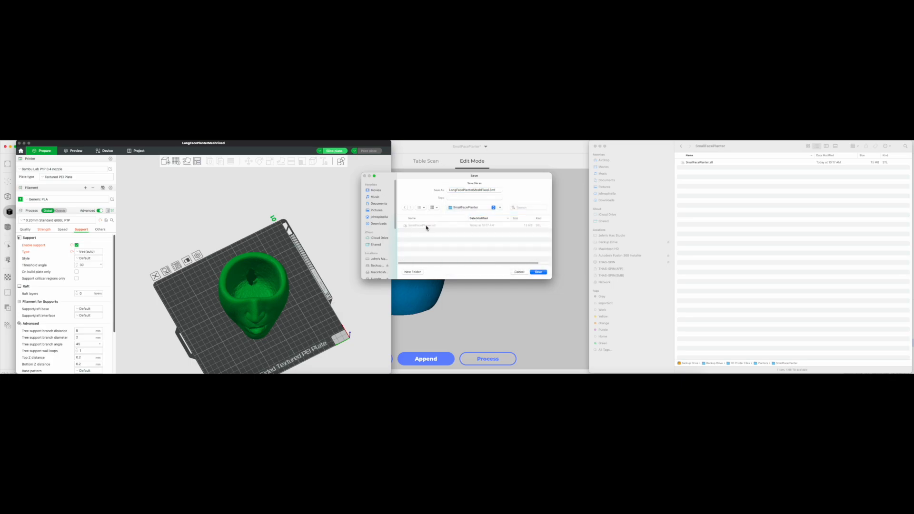
pyautogui.click(539, 272)
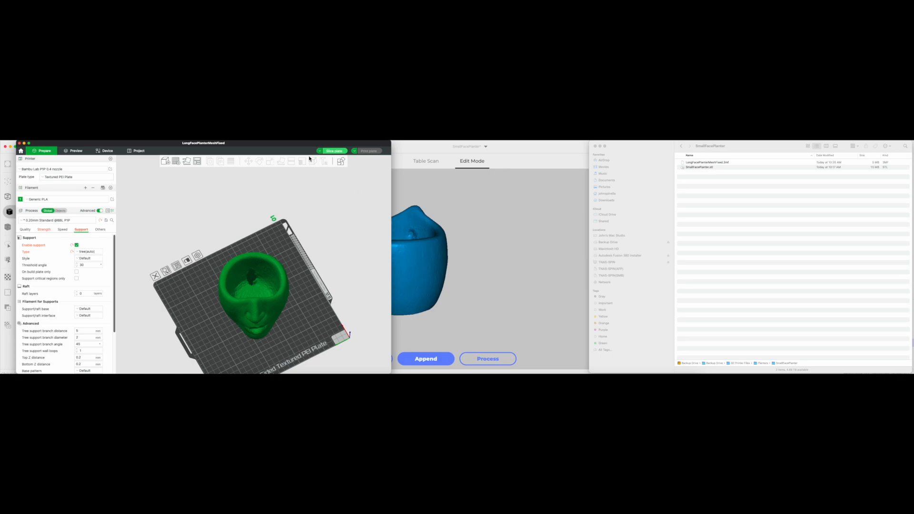
# - Switch to Autodesk Meshmixer, import LongFacePlanter.obj, and examine the openings and interior of the planter mesh
pyautogui.moveTo(299, 142); pyautogui.dragTo(324, 142)
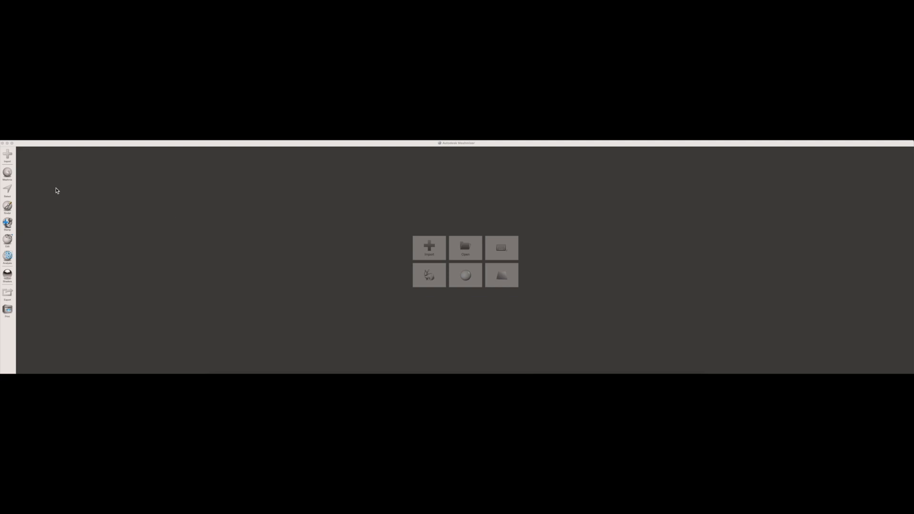
pyautogui.click(83, 146)
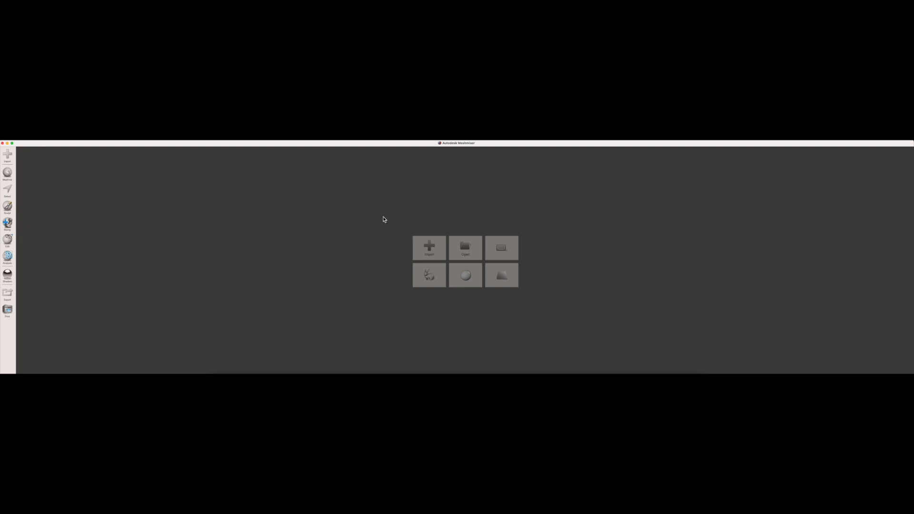
pyautogui.click(428, 245)
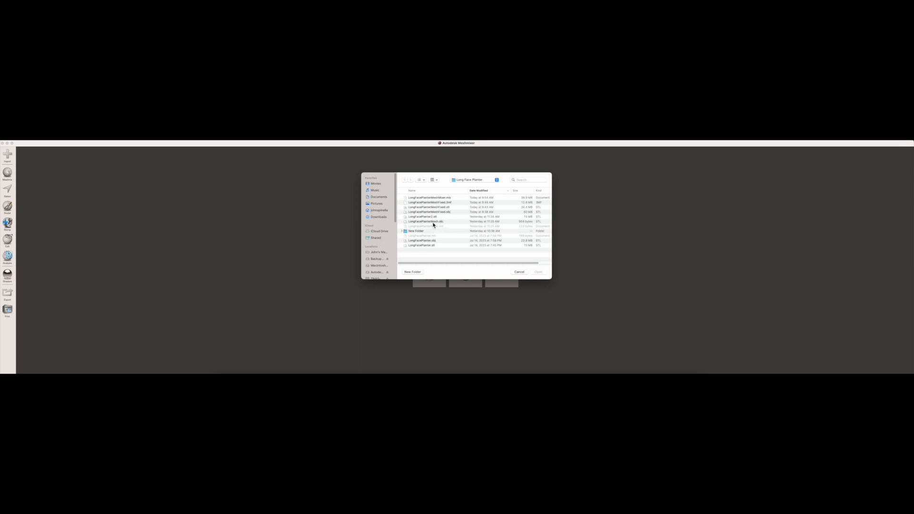
pyautogui.doubleClick(431, 241)
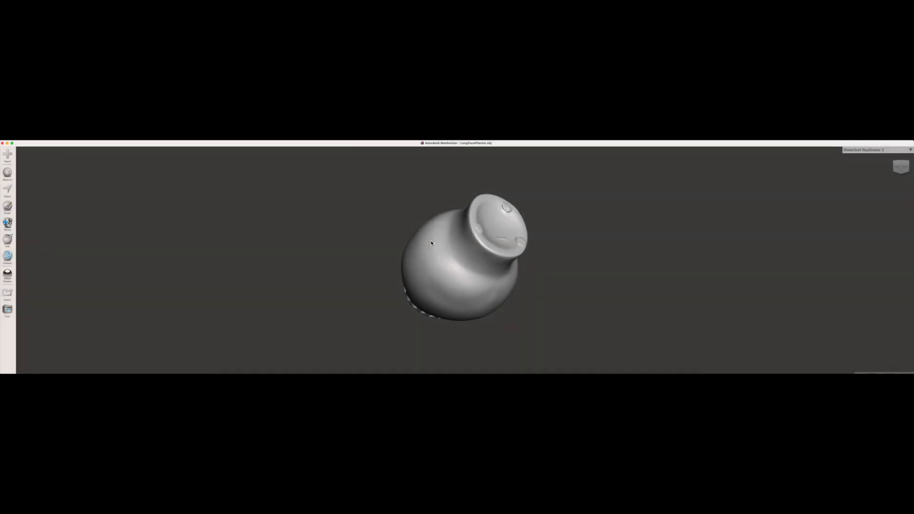
pyautogui.moveTo(484, 264); pyautogui.dragTo(423, 307, button='right')
pyautogui.moveTo(465, 230); pyautogui.dragTo(468, 306, button='right')
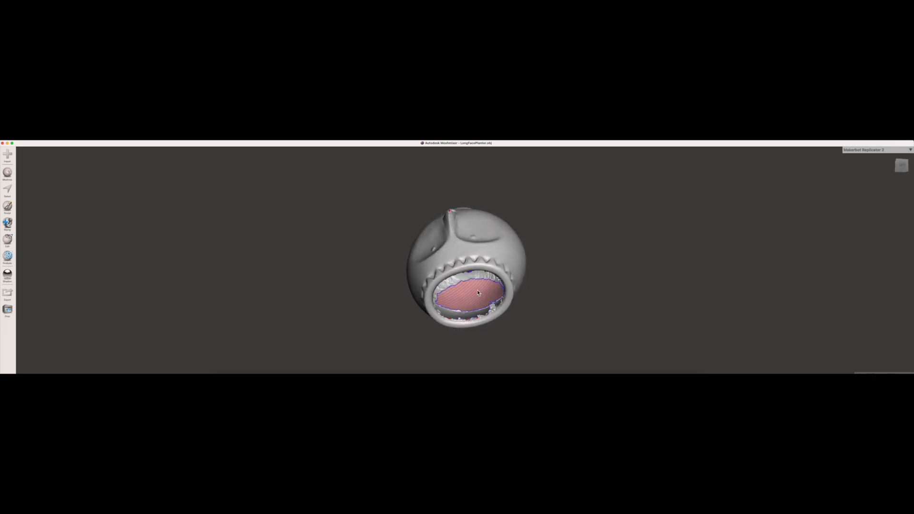
pyautogui.moveTo(474, 297); pyautogui.dragTo(445, 254, button='right')
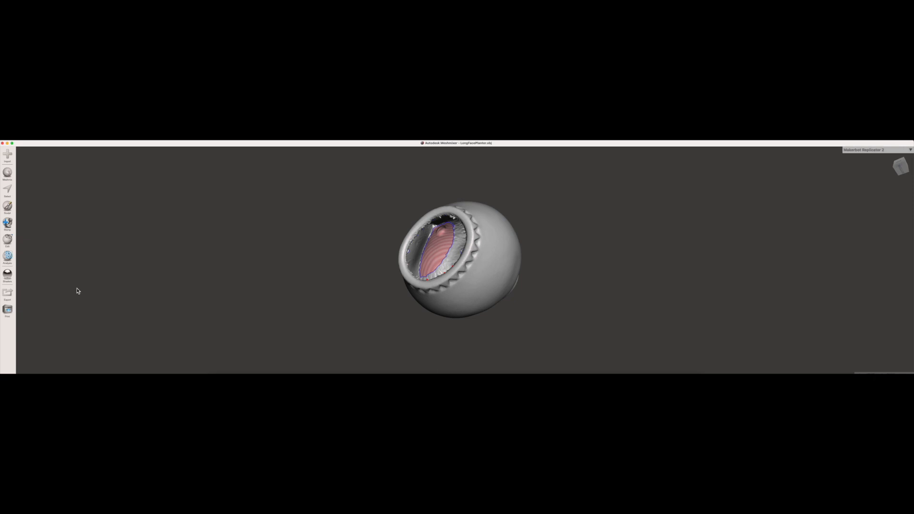
# - Auto-repair all mesh defects in the long planter with the Inspector set to Smooth Fill, and check the filled areas inside
pyautogui.click(7, 256)
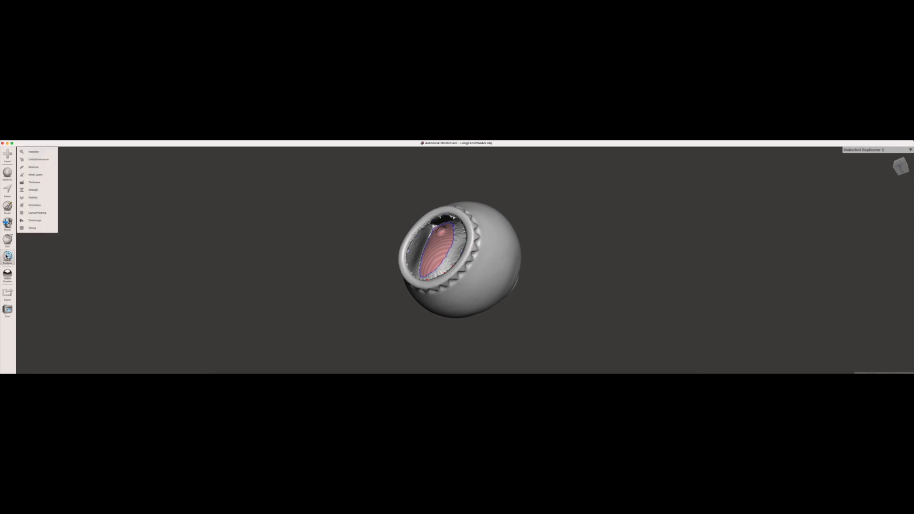
pyautogui.click(38, 153)
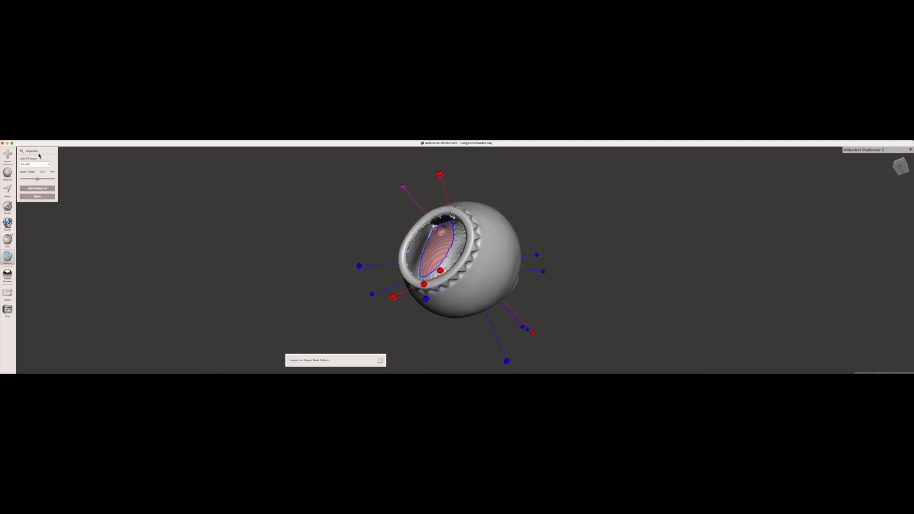
pyautogui.moveTo(452, 255)
pyautogui.mouseDown(button='right')
pyautogui.moveTo(480, 294)
pyautogui.moveTo(496, 291)
pyautogui.moveTo(485, 277)
pyautogui.moveTo(447, 269)
pyautogui.mouseUp(button='right')
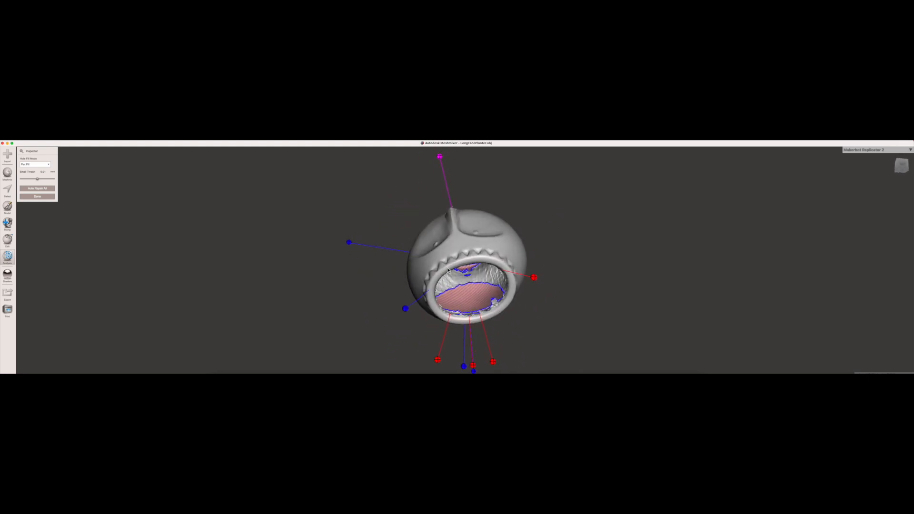
pyautogui.click(39, 165)
pyautogui.click(47, 165)
pyautogui.click(48, 164)
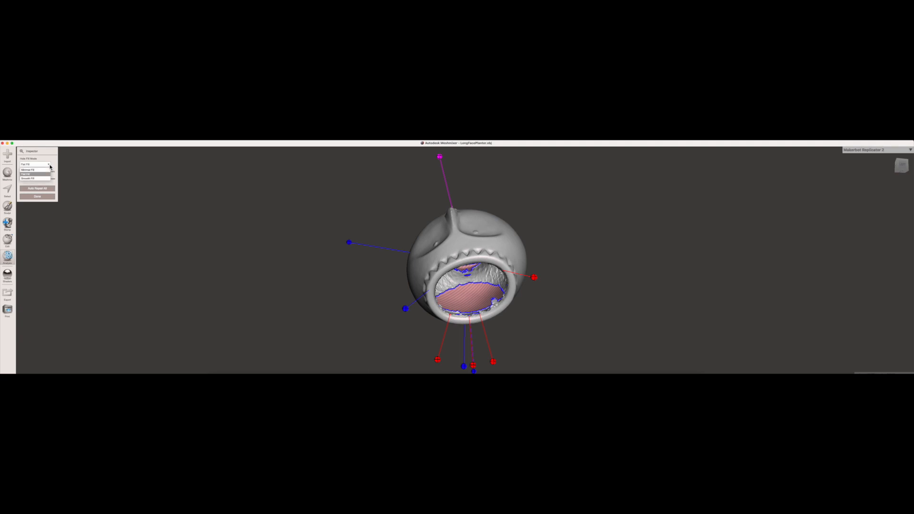
pyautogui.click(42, 178)
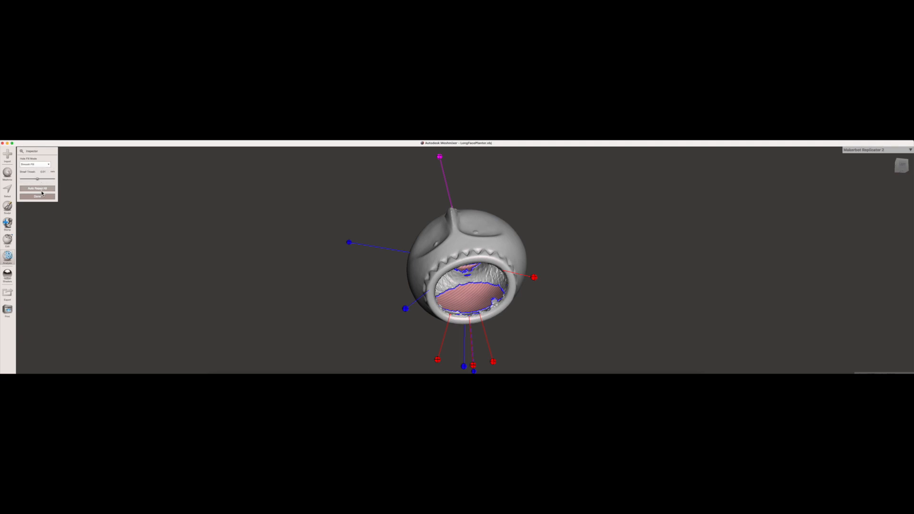
pyautogui.click(42, 189)
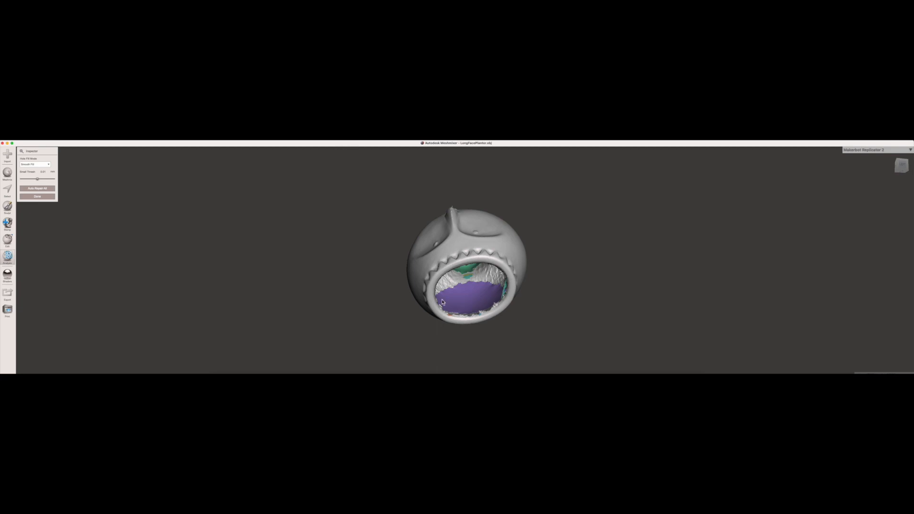
pyautogui.moveTo(497, 289); pyautogui.dragTo(472, 265, button='right')
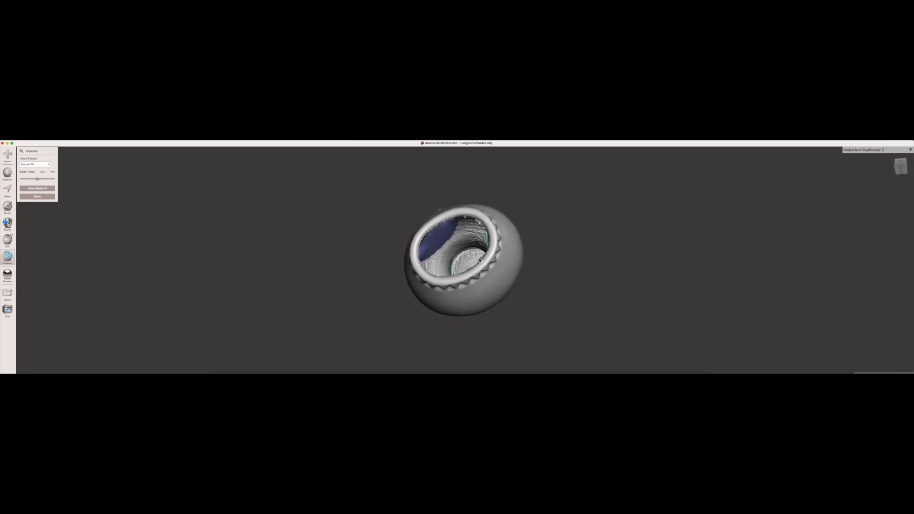
pyautogui.scroll(5, 479, 258)
pyautogui.moveTo(503, 217); pyautogui.dragTo(524, 274, button='right')
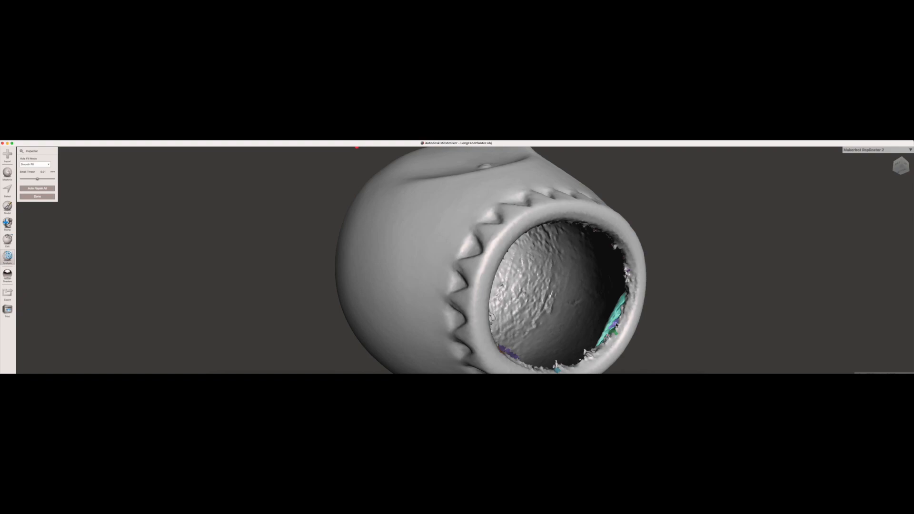
pyautogui.moveTo(626, 274); pyautogui.dragTo(590, 252, button='right')
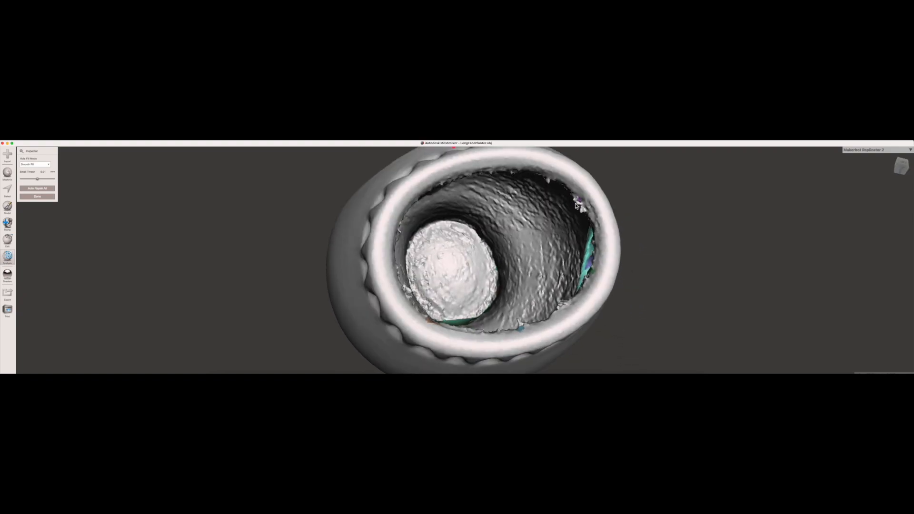
pyautogui.click(47, 196)
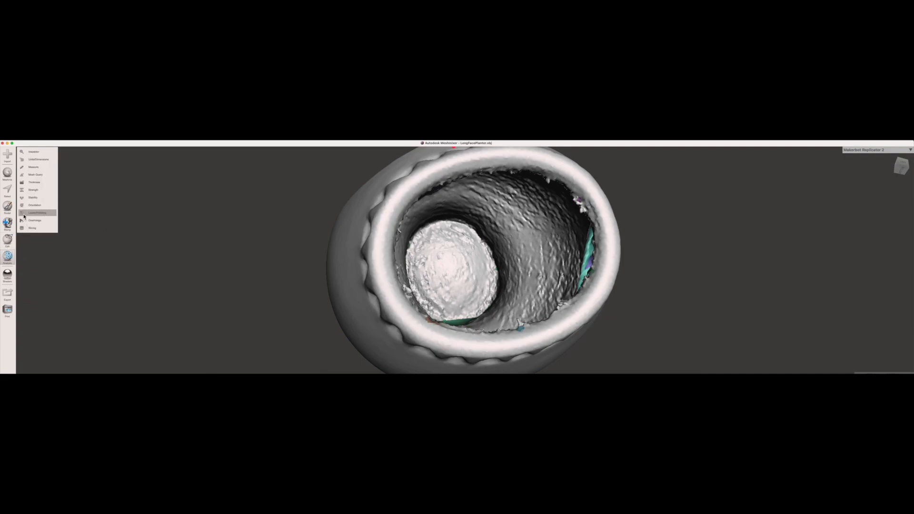
# - Reduce the selection brush size and select the coloured fill patch and the jagged spots along one side of the inner rim
pyautogui.click(7, 191)
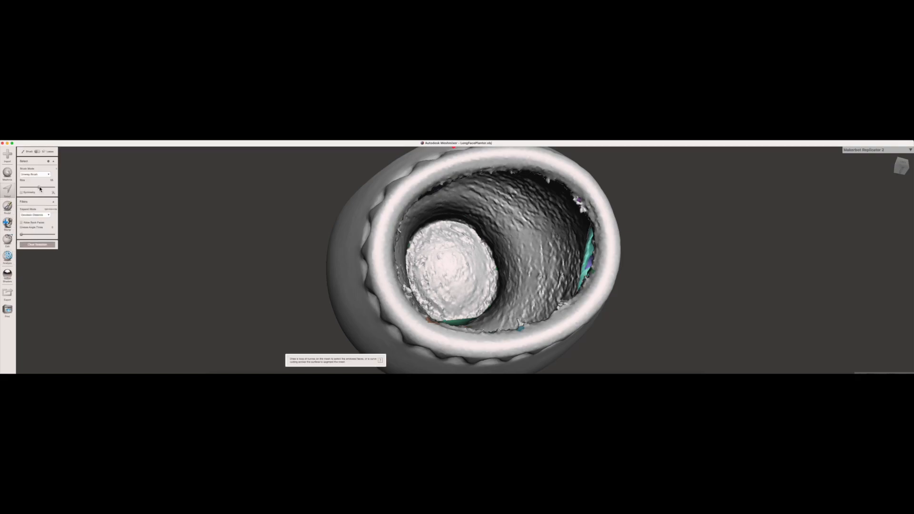
pyautogui.moveTo(40, 189); pyautogui.dragTo(29, 190)
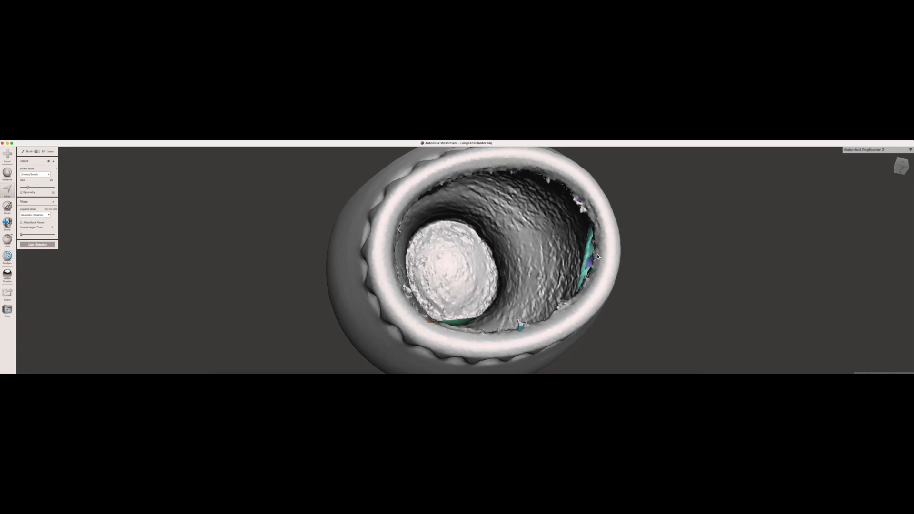
pyautogui.moveTo(588, 254)
pyautogui.mouseDown()
pyautogui.moveTo(579, 290)
pyautogui.moveTo(591, 233)
pyautogui.moveTo(591, 259)
pyautogui.mouseUp()
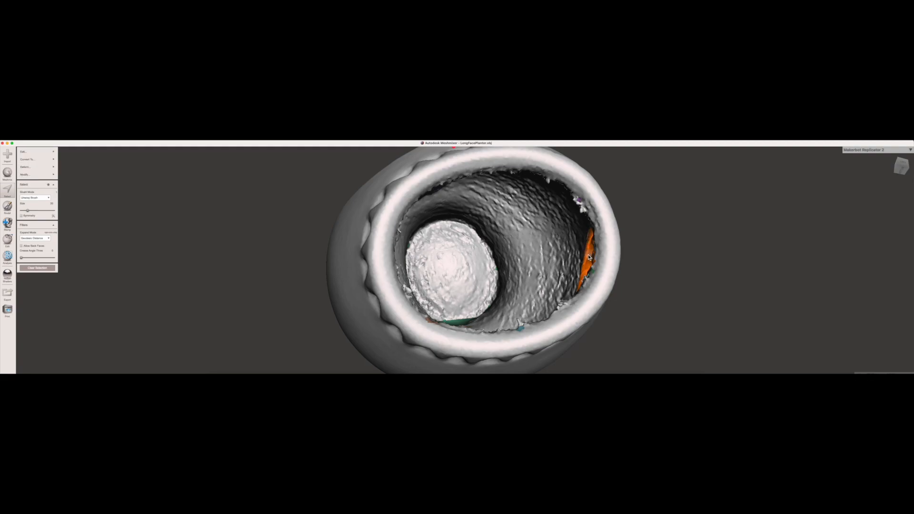
pyautogui.moveTo(566, 305); pyautogui.dragTo(526, 326)
pyautogui.moveTo(510, 325)
pyautogui.mouseDown(button='right')
pyautogui.moveTo(525, 329)
pyautogui.moveTo(520, 339)
pyautogui.mouseUp(button='right')
pyautogui.click(511, 326)
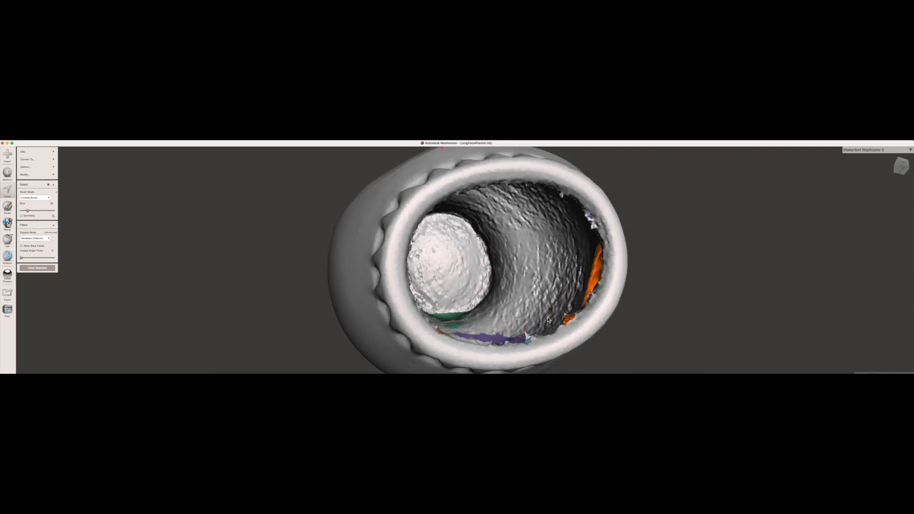
pyautogui.press('super+z')
pyautogui.click(568, 319)
pyautogui.click(528, 337)
pyautogui.click(535, 339)
pyautogui.moveTo(524, 342); pyautogui.dragTo(356, 264, button='right')
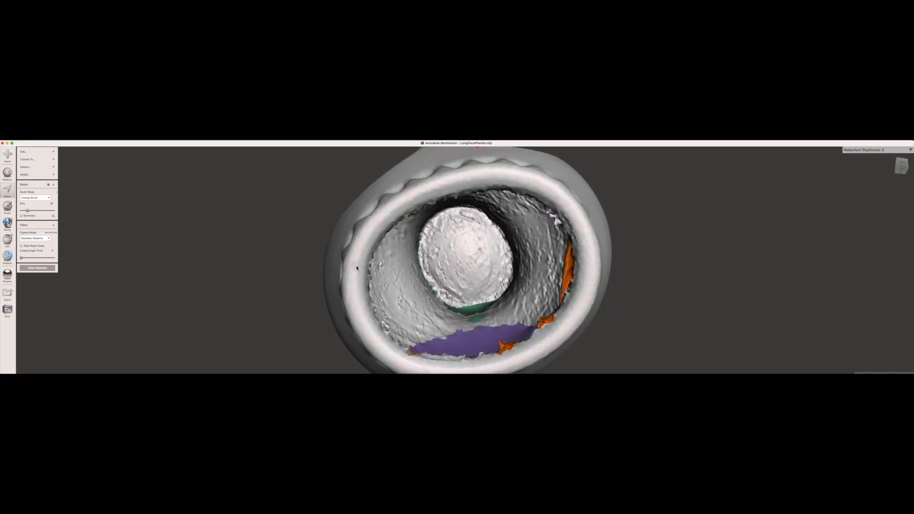
# - Add the remaining jagged fragments around the opposite, upper and lower inner rim to the selection
pyautogui.moveTo(370, 278); pyautogui.dragTo(371, 271)
pyautogui.moveTo(376, 312); pyautogui.dragTo(388, 328)
pyautogui.moveTo(385, 331); pyautogui.dragTo(389, 335)
pyautogui.moveTo(562, 211); pyautogui.dragTo(569, 201, button='right')
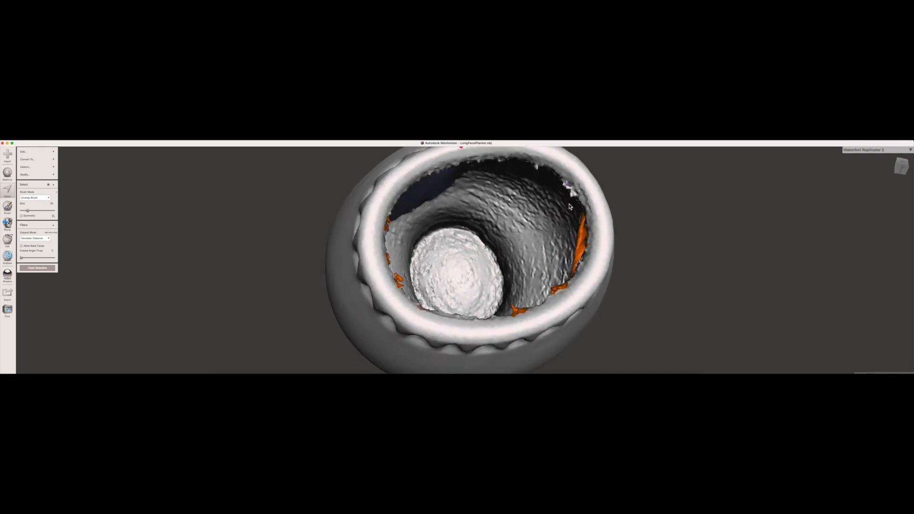
pyautogui.click(573, 193)
pyautogui.moveTo(574, 194); pyautogui.dragTo(564, 184)
pyautogui.click(537, 166)
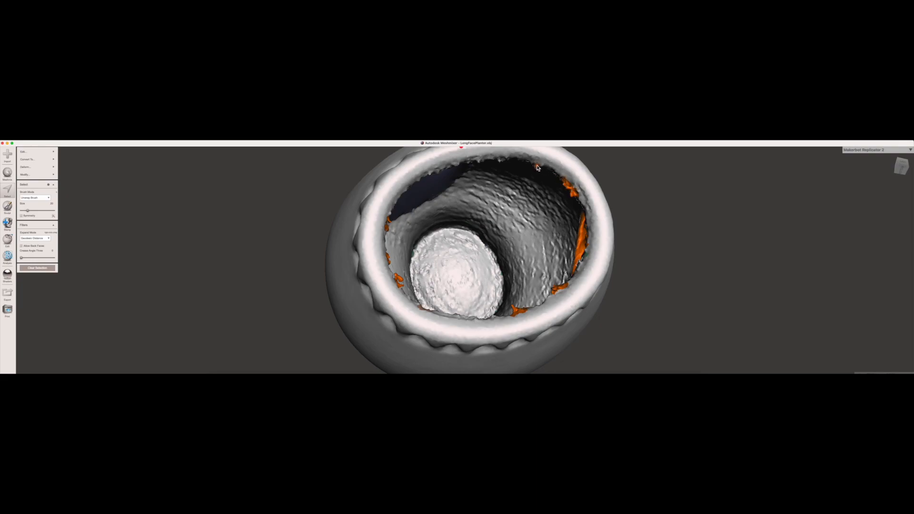
pyautogui.click(499, 160)
pyautogui.moveTo(487, 320); pyautogui.dragTo(470, 332, button='right')
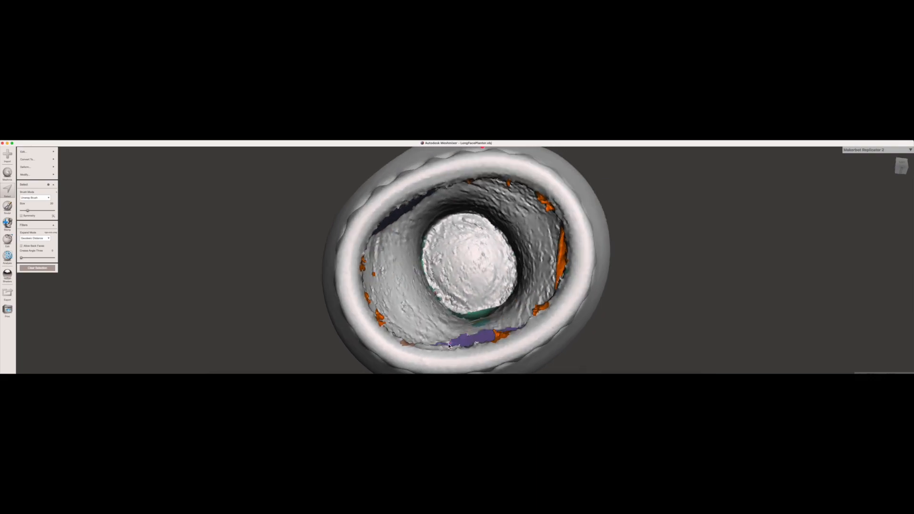
pyautogui.moveTo(418, 348); pyautogui.dragTo(456, 350)
# - Apply Erase & Fill to the selected rim fragments and accept the replacement
pyautogui.click(29, 153)
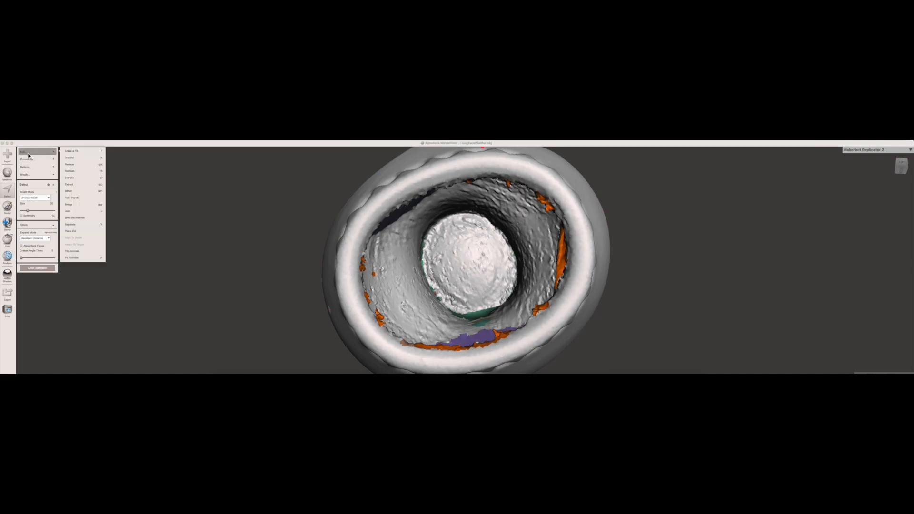
pyautogui.click(73, 152)
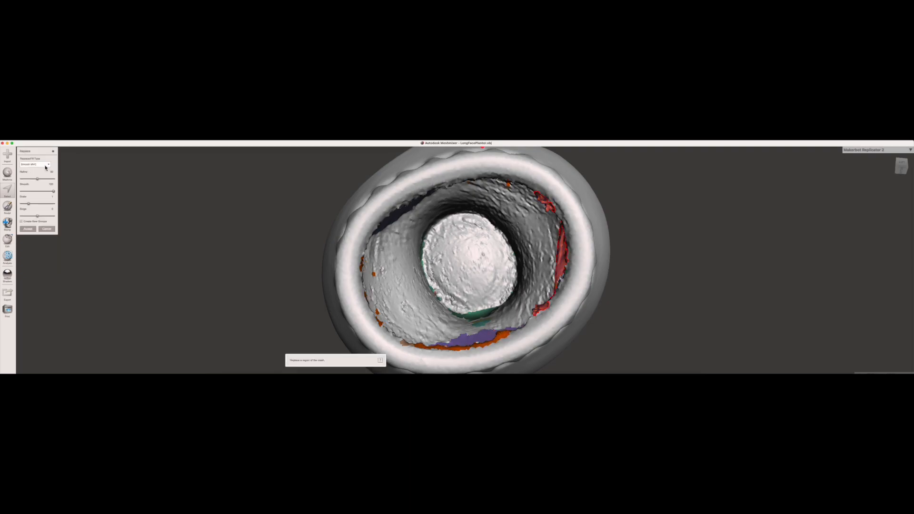
pyautogui.click(47, 166)
pyautogui.click(48, 167)
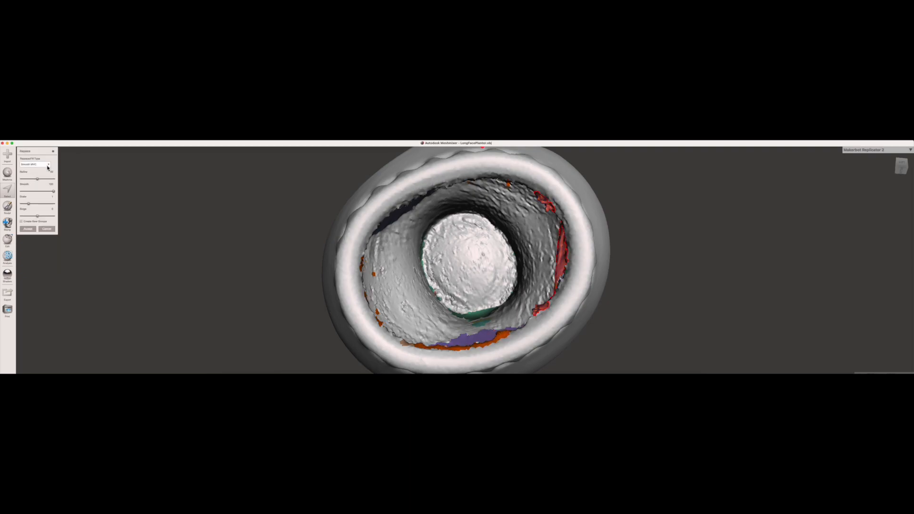
pyautogui.click(28, 229)
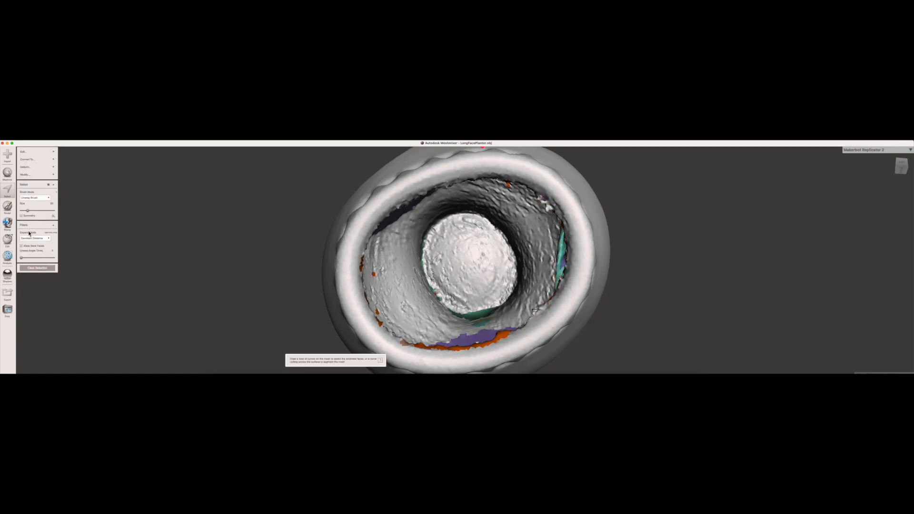
pyautogui.moveTo(47, 174)
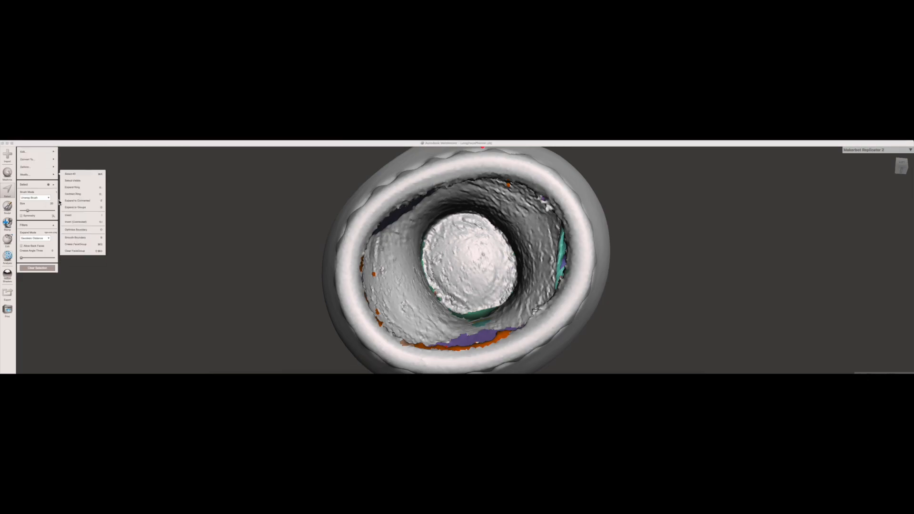
# - Run the Inspector again with Smooth Fill and auto-repair the defects left after the erase and fill
pyautogui.click(7, 257)
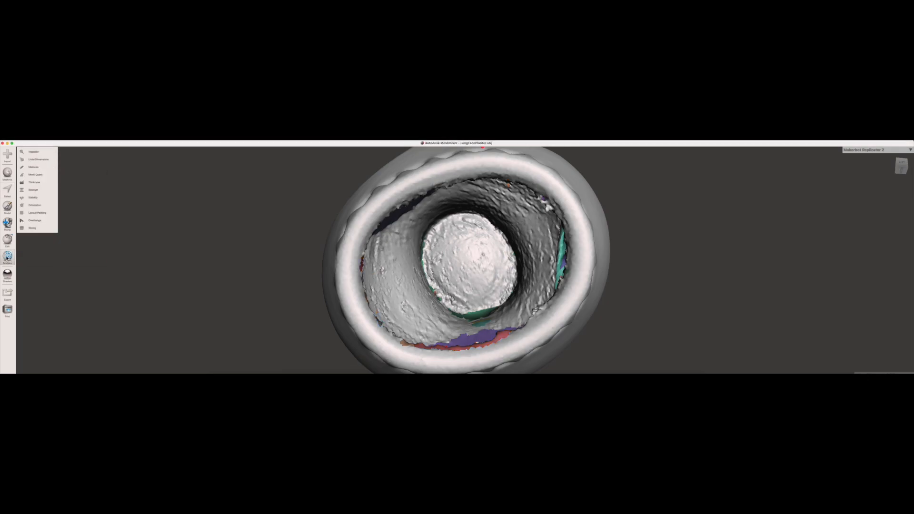
pyautogui.click(33, 152)
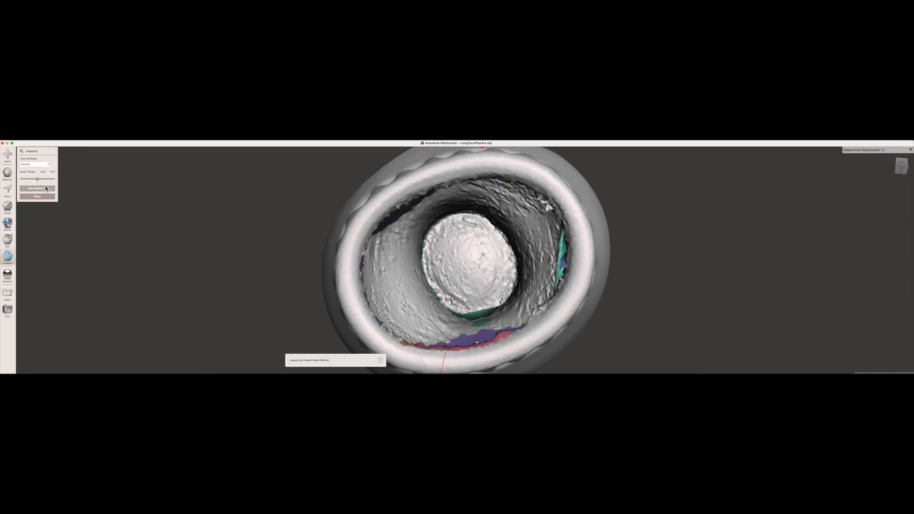
pyautogui.click(40, 165)
pyautogui.click(39, 181)
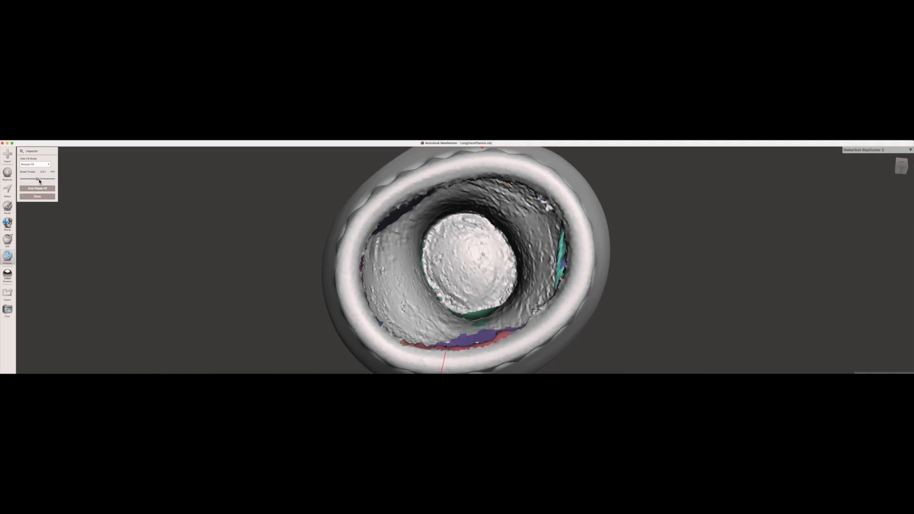
pyautogui.click(43, 189)
# - Select the jagged cluster and the adjacent teal patch on the inner wall near the rim and discard them
pyautogui.click(13, 192)
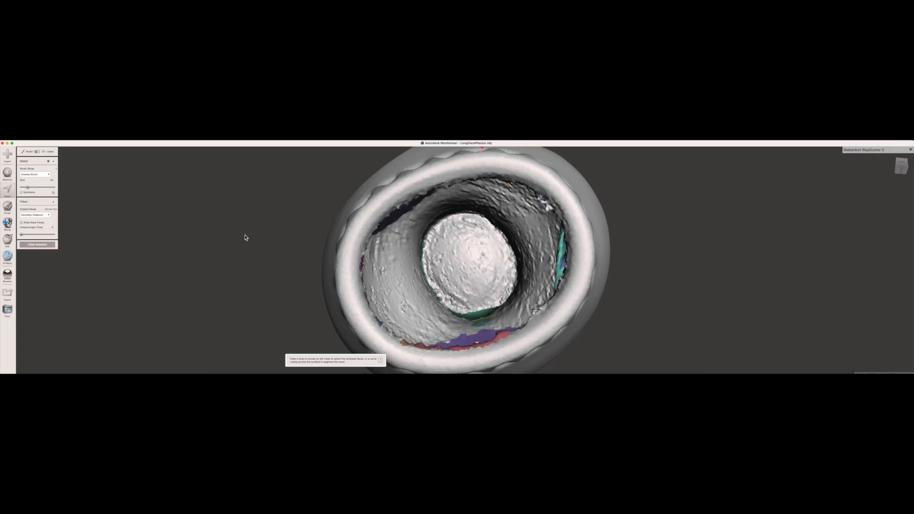
pyautogui.click(548, 210)
pyautogui.moveTo(549, 211); pyautogui.dragTo(540, 199)
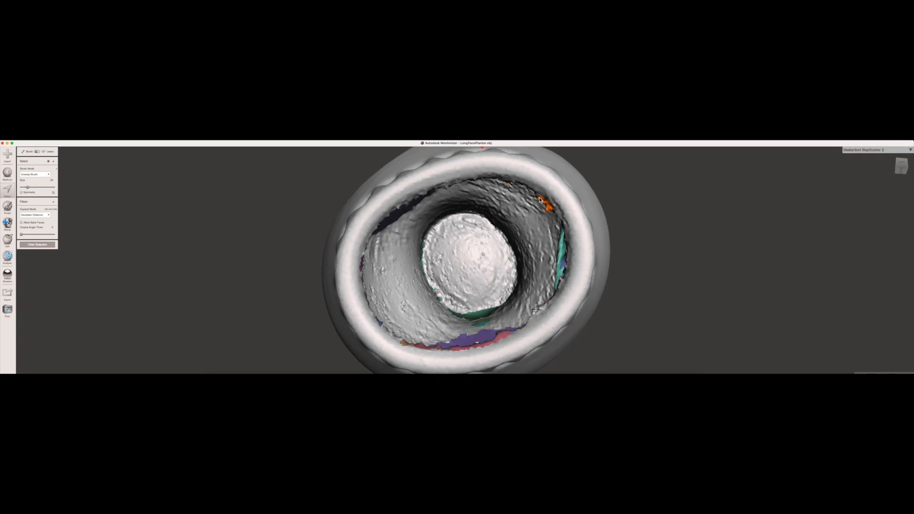
pyautogui.moveTo(540, 200); pyautogui.dragTo(599, 278, button='right')
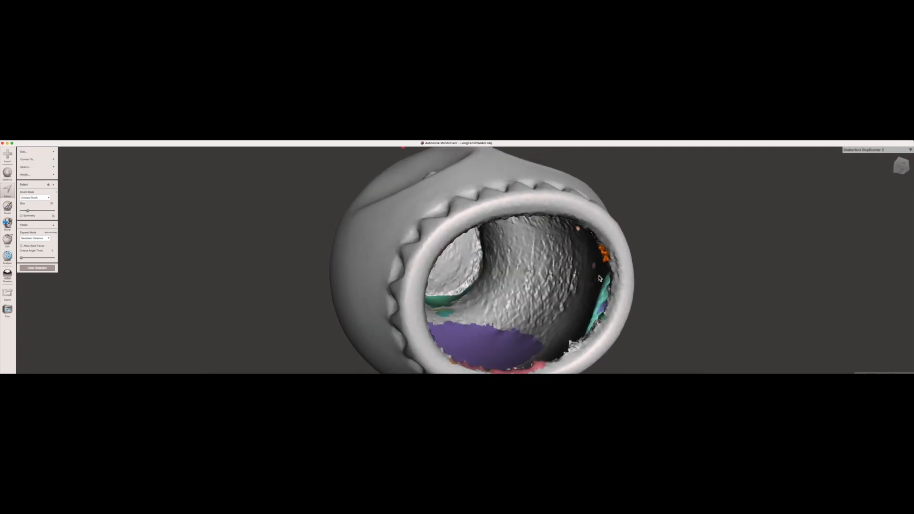
pyautogui.moveTo(610, 287)
pyautogui.mouseDown()
pyautogui.moveTo(609, 277)
pyautogui.moveTo(606, 295)
pyautogui.moveTo(610, 275)
pyautogui.moveTo(589, 334)
pyautogui.moveTo(607, 294)
pyautogui.mouseUp()
pyautogui.click(24, 151)
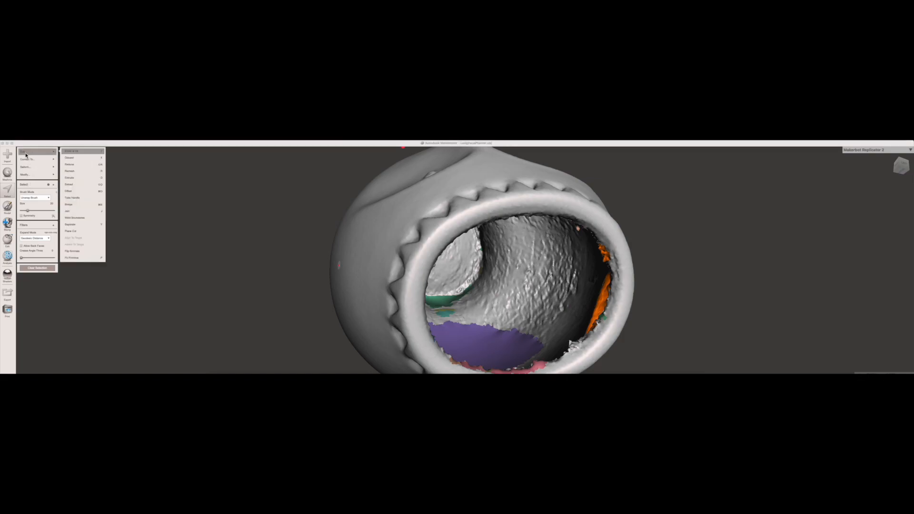
pyautogui.click(74, 159)
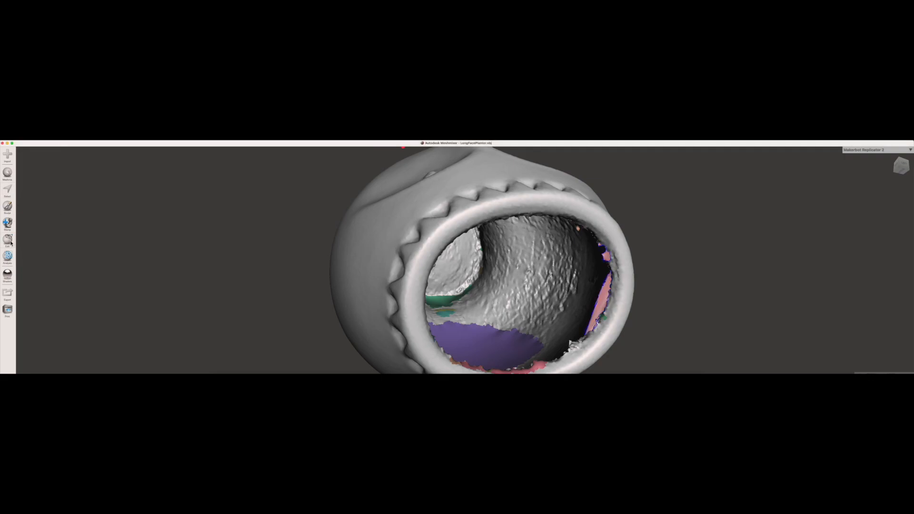
# - Close the holes left by the discarded faces using the Inspector's Smooth Fill and automatic repair, and check the patched wall
pyautogui.click(7, 257)
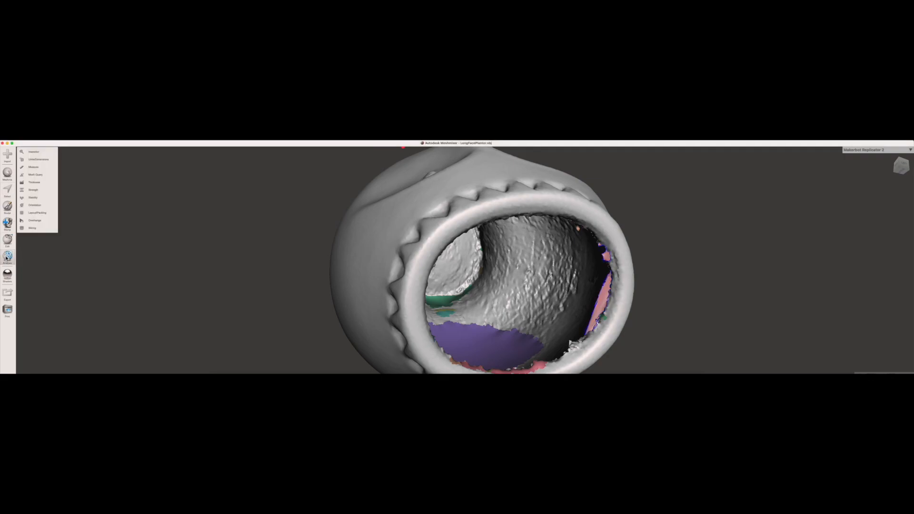
pyautogui.click(38, 152)
pyautogui.click(47, 164)
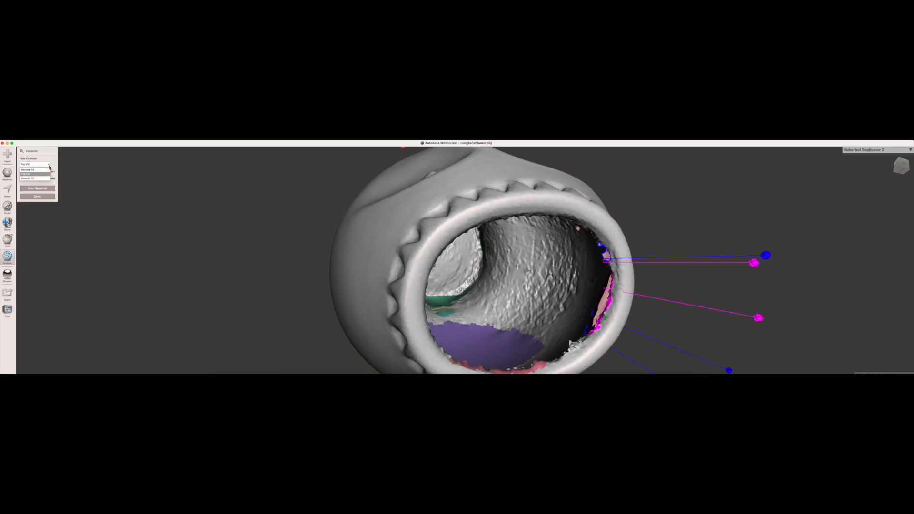
pyautogui.click(36, 179)
pyautogui.click(39, 188)
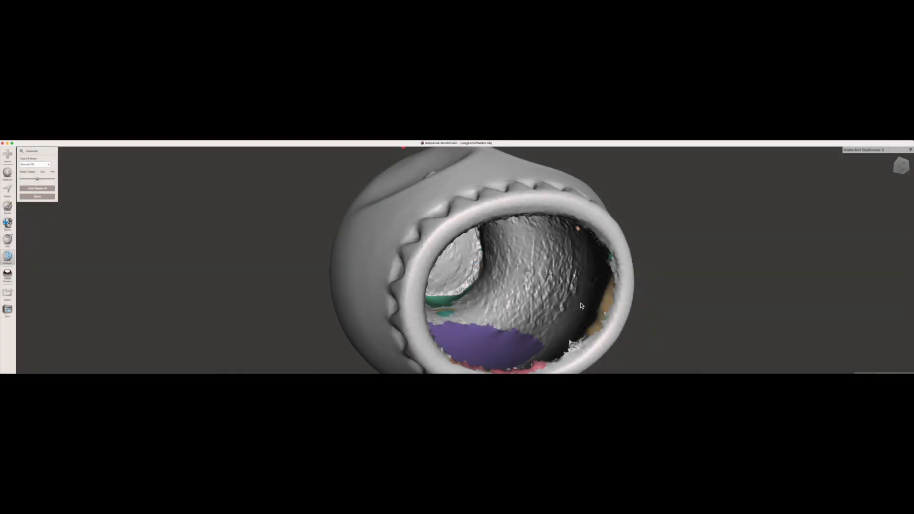
pyautogui.moveTo(624, 295)
pyautogui.mouseDown(button='right')
pyautogui.moveTo(597, 290)
pyautogui.moveTo(618, 291)
pyautogui.mouseUp(button='right')
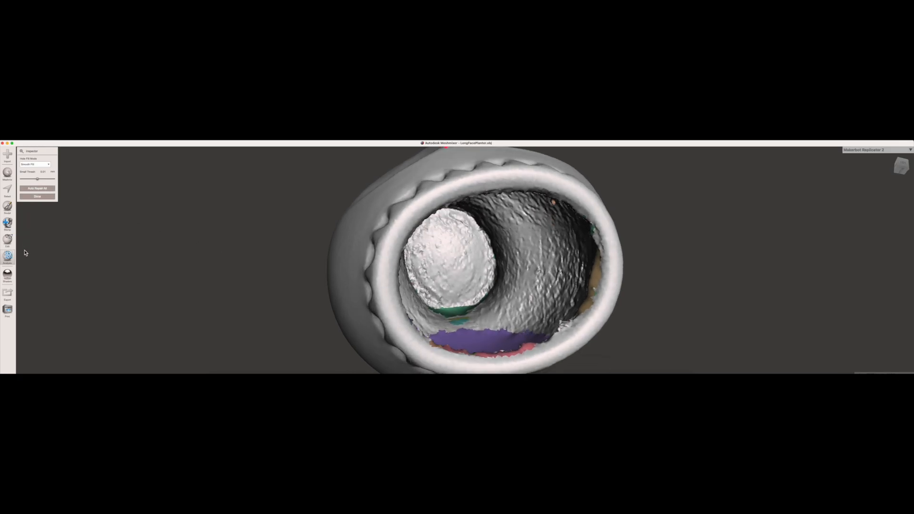
# - Select the coloured strip along the lower rim, the small wall speck and the tan strip beside the opening, and discard them
pyautogui.click(8, 190)
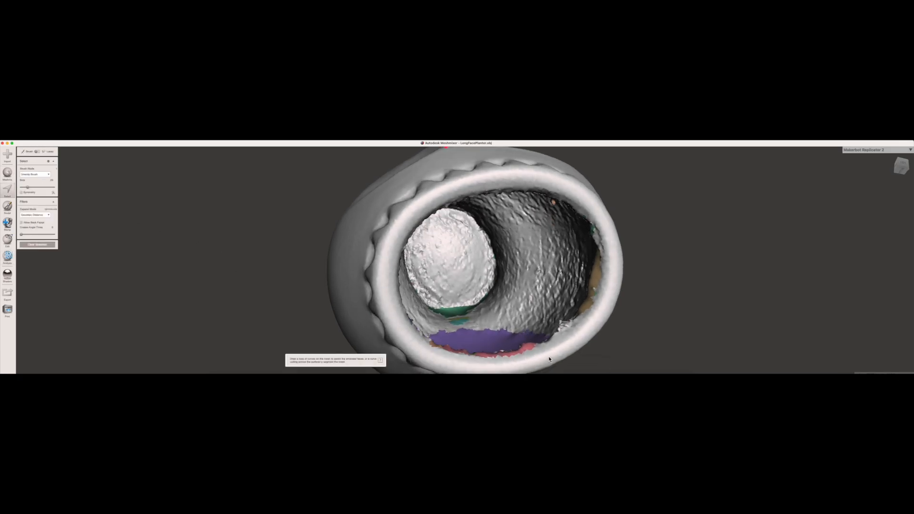
pyautogui.moveTo(519, 351)
pyautogui.mouseDown()
pyautogui.moveTo(478, 357)
pyautogui.moveTo(432, 343)
pyautogui.mouseUp()
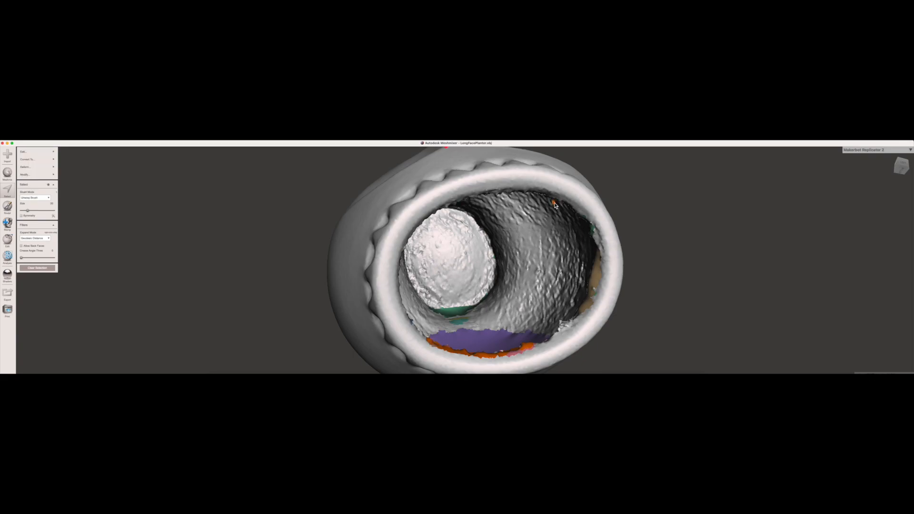
pyautogui.moveTo(593, 236)
pyautogui.mouseDown()
pyautogui.moveTo(598, 260)
pyautogui.moveTo(585, 304)
pyautogui.moveTo(599, 252)
pyautogui.mouseUp()
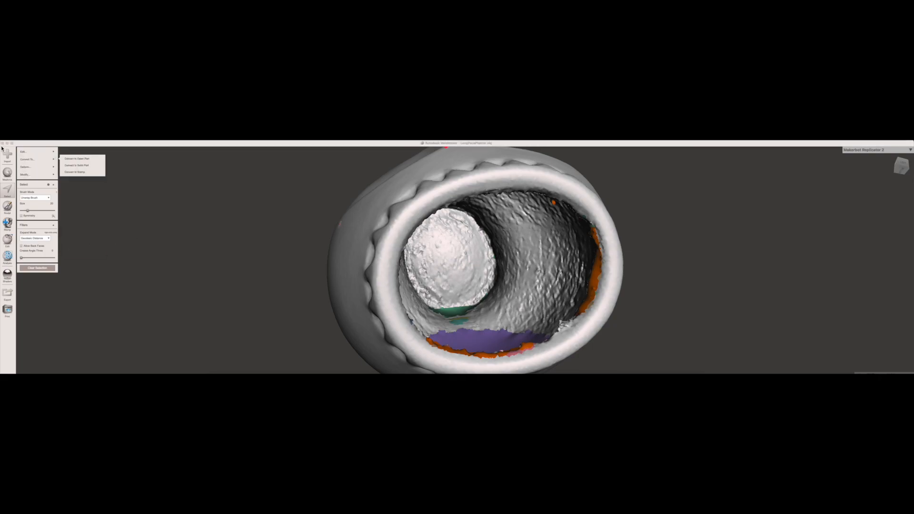
pyautogui.click(22, 152)
pyautogui.click(84, 159)
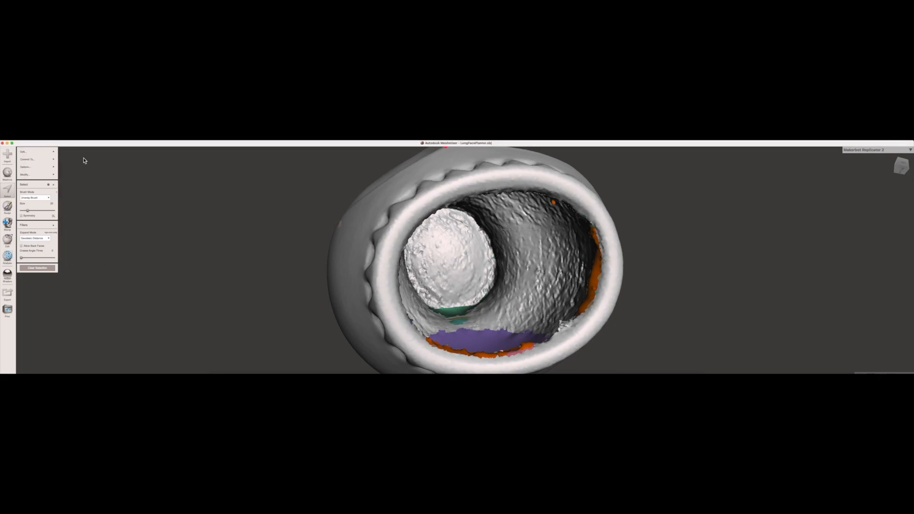
# - Run the Inspector with Smooth Fill and auto-repair the holes left along the rim and inner wall
pyautogui.click(7, 256)
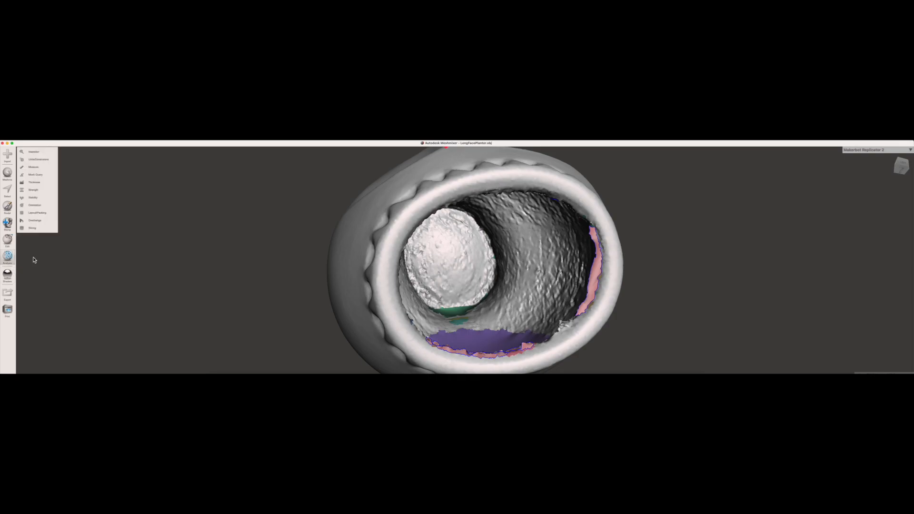
pyautogui.click(33, 153)
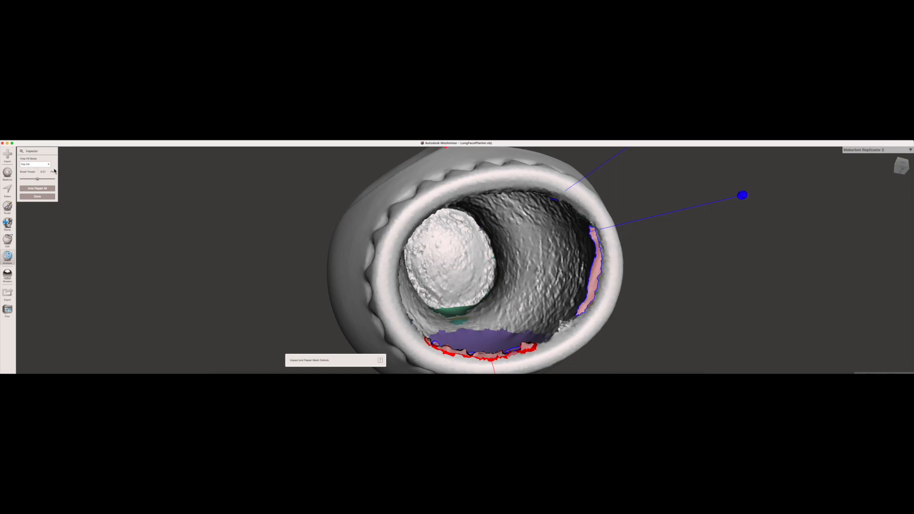
pyautogui.click(49, 165)
pyautogui.click(33, 171)
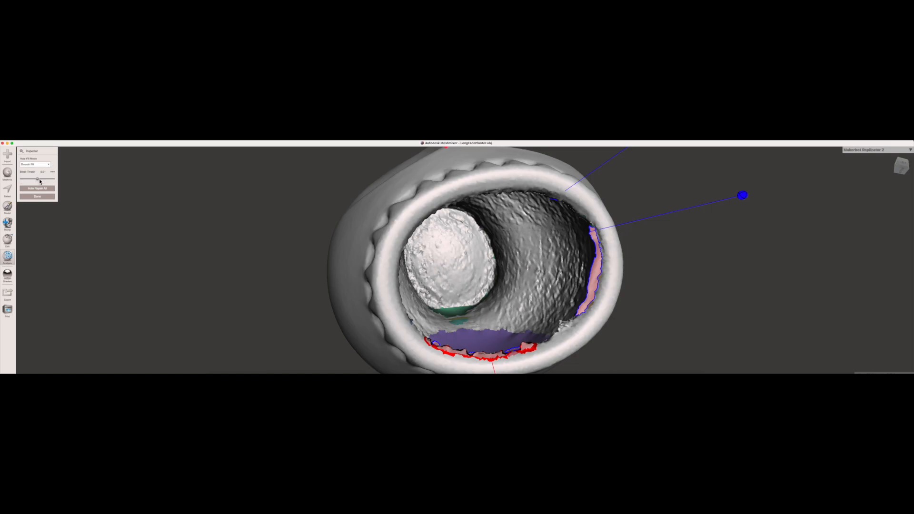
pyautogui.click(41, 189)
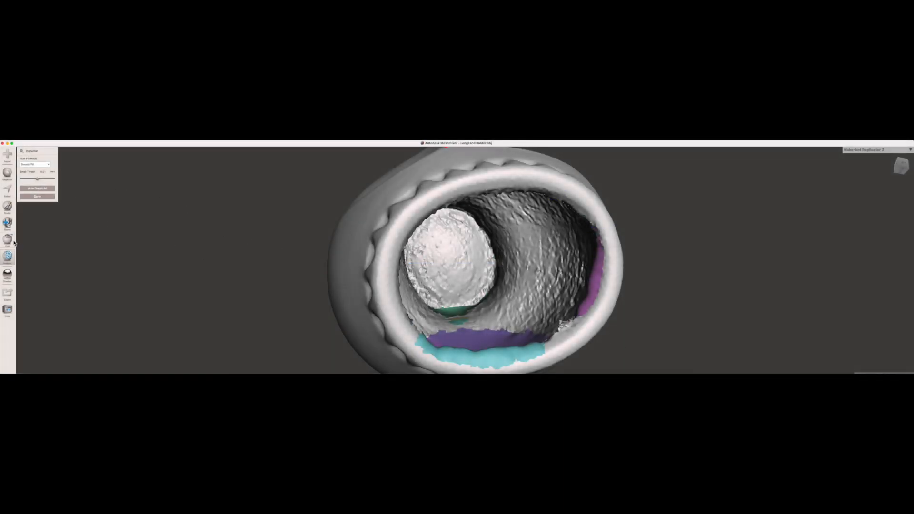
# - Select the jagged cluster on the inner rim between the cyan and magenta patches and discard its faces
pyautogui.click(7, 190)
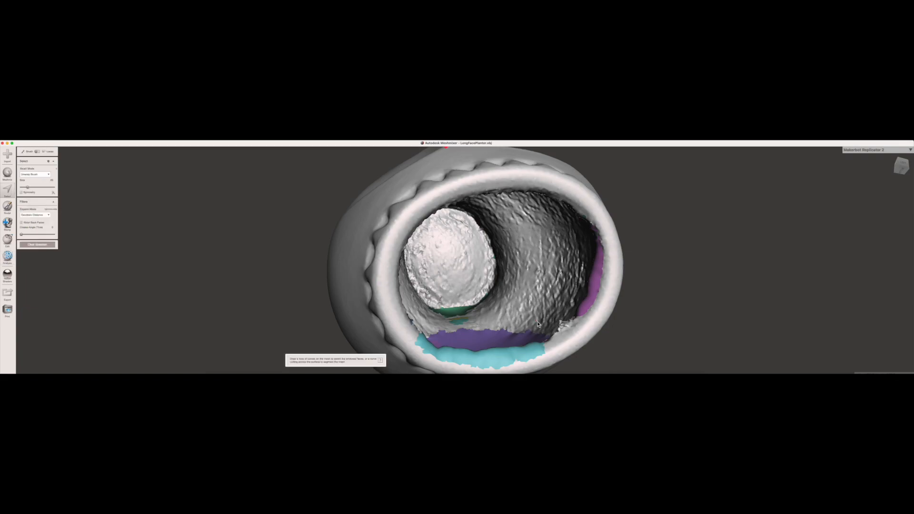
pyautogui.moveTo(564, 324); pyautogui.dragTo(563, 331)
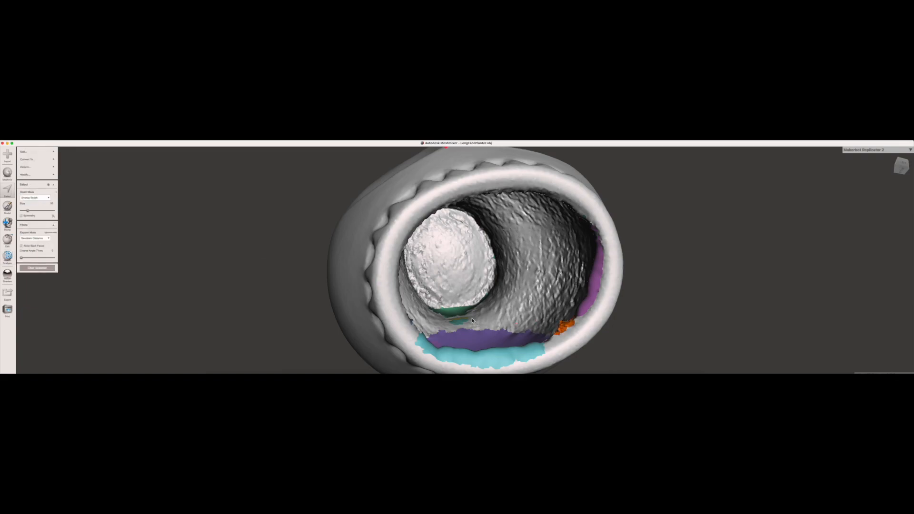
pyautogui.moveTo(24, 153)
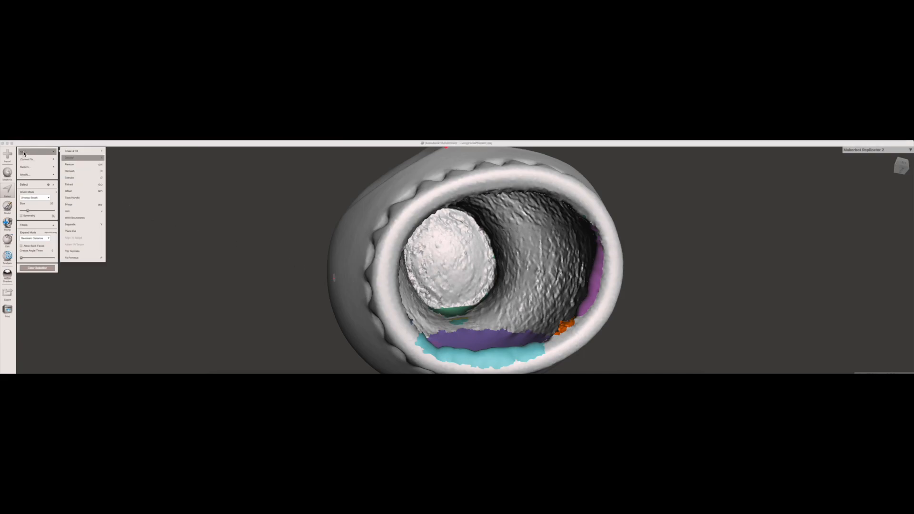
pyautogui.click(85, 158)
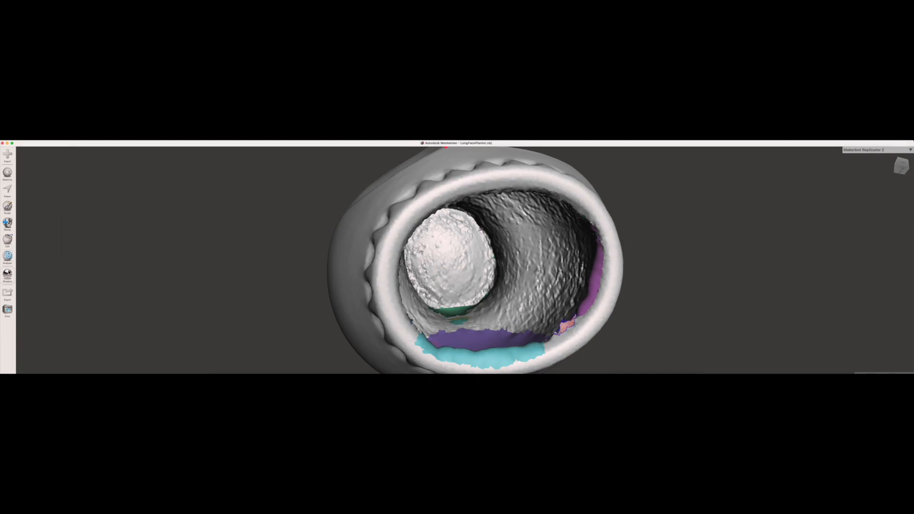
# - Fill the hole between the cyan and magenta patches using the Inspector's Smooth Fill and automatic repair
pyautogui.click(8, 255)
pyautogui.click(31, 152)
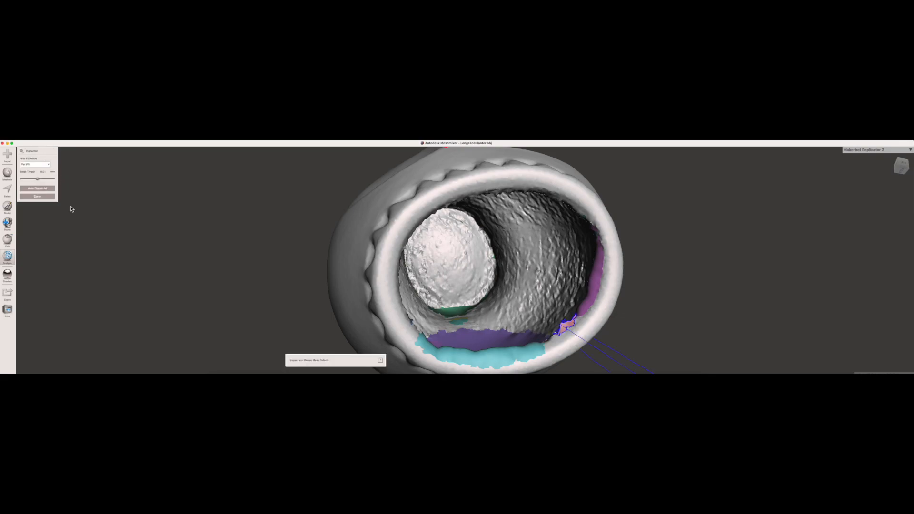
pyautogui.click(35, 164)
pyautogui.click(33, 180)
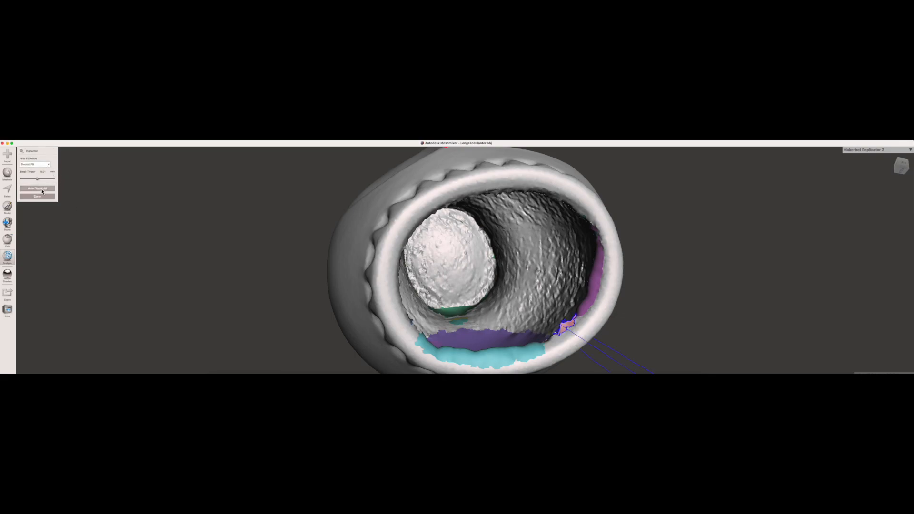
pyautogui.click(41, 189)
# - Select the protruding jagged fragment inside the planter's rim on the side opposite the cyan patch and discard it
pyautogui.moveTo(569, 338); pyautogui.dragTo(507, 326, button='right')
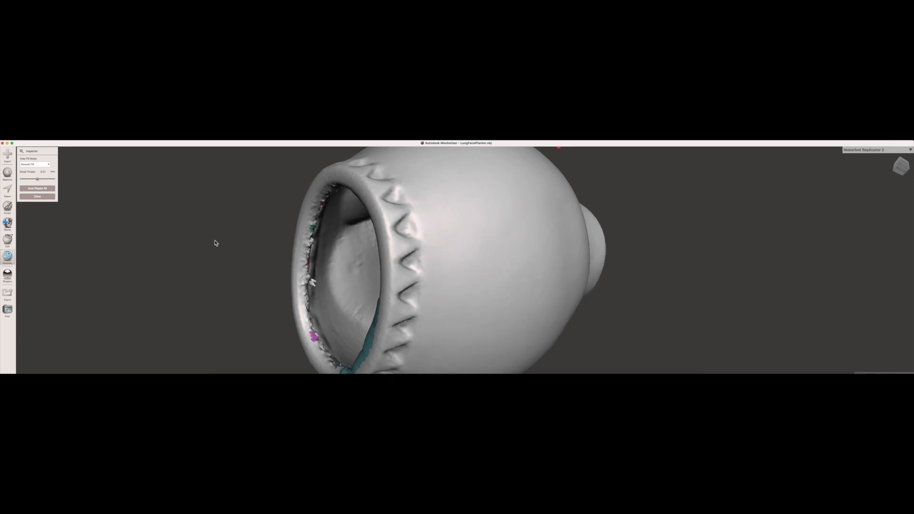
pyautogui.click(10, 188)
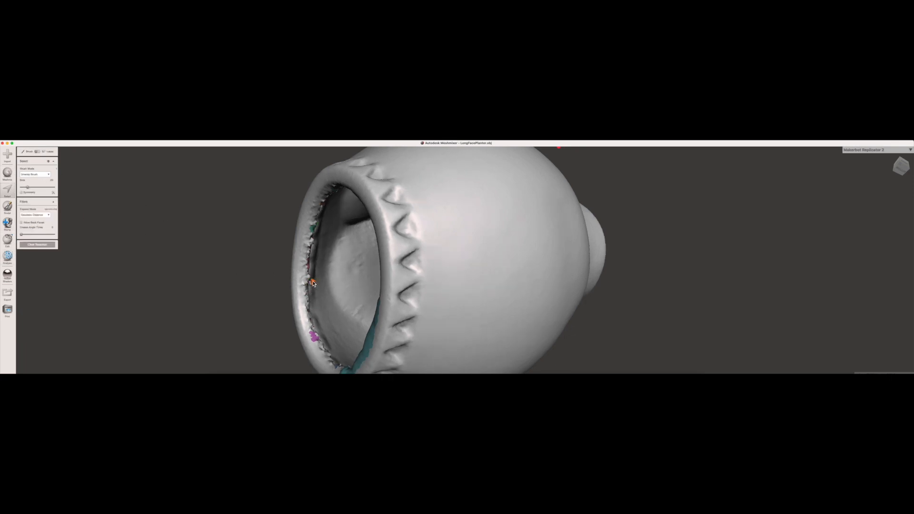
pyautogui.click(310, 280)
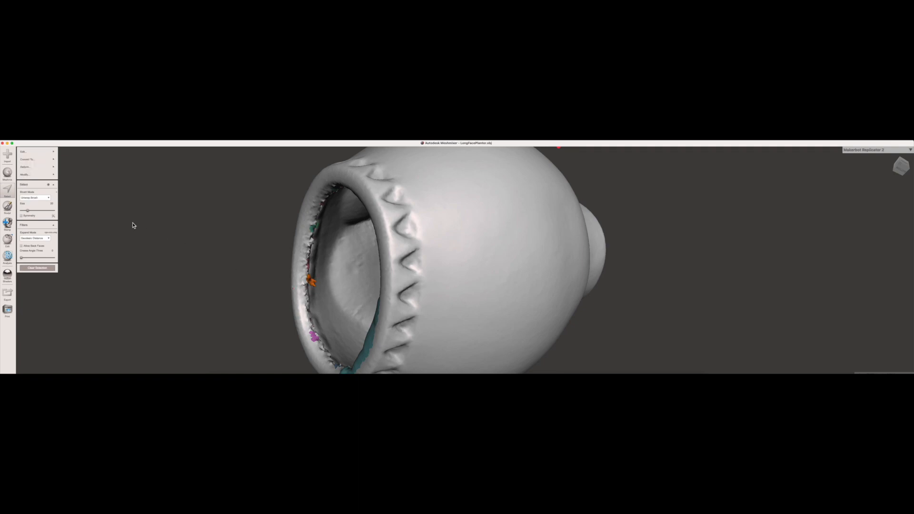
pyautogui.moveTo(52, 151)
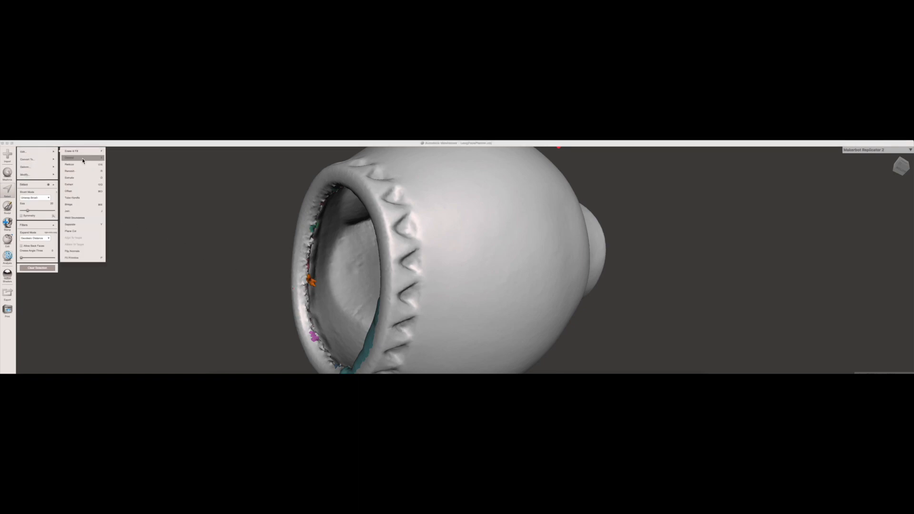
pyautogui.click(82, 160)
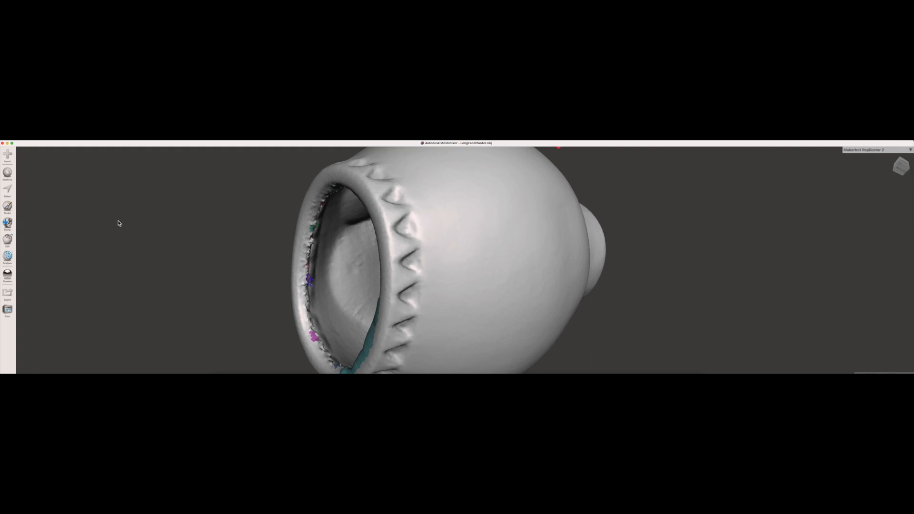
pyautogui.click(7, 191)
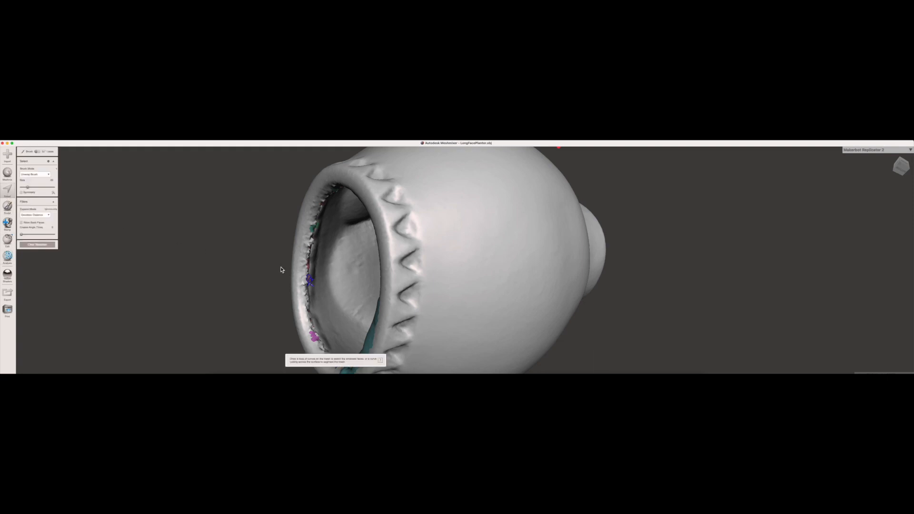
pyautogui.click(312, 285)
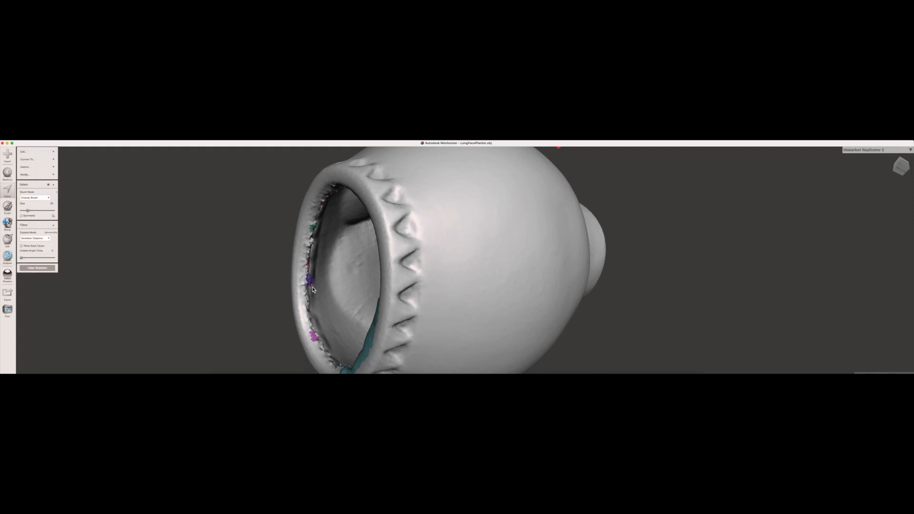
pyautogui.press('Escape')
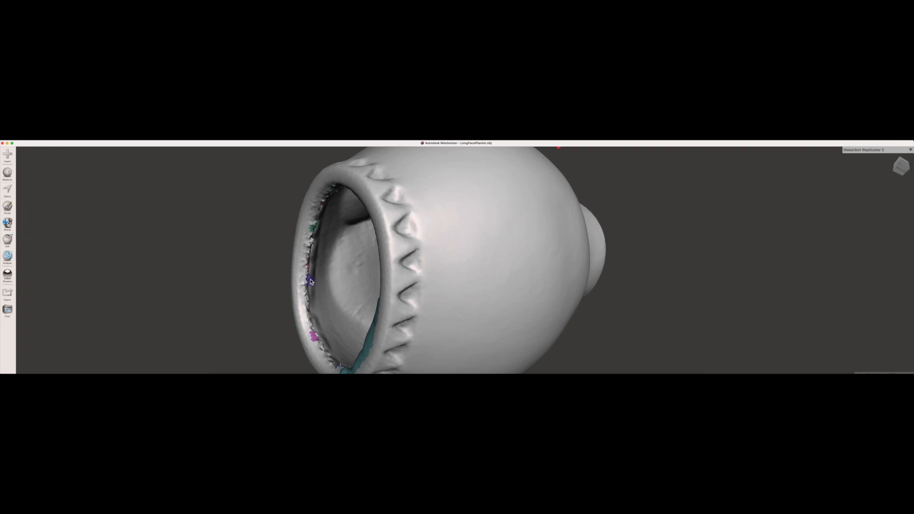
# - Auto-repair the opening left by the protruding fragment using the Inspector with Smooth Fill, and check the interior all around
pyautogui.click(12, 260)
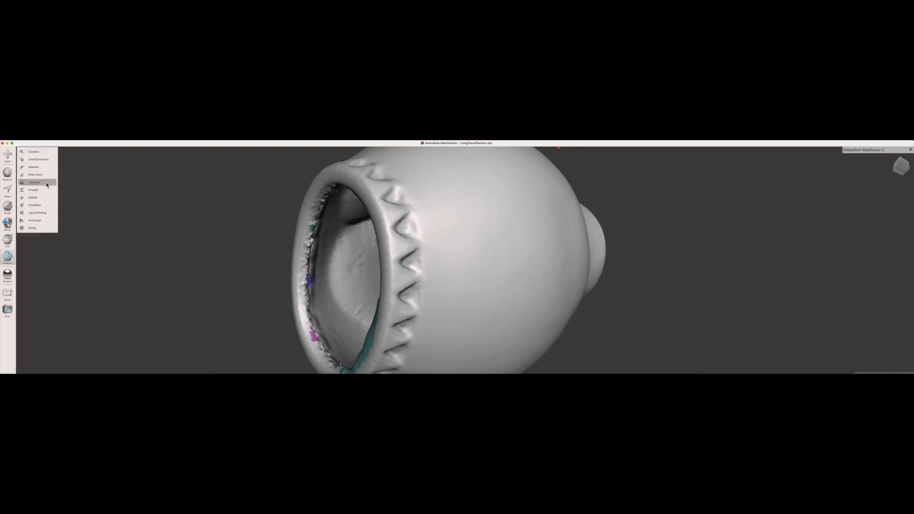
pyautogui.click(40, 154)
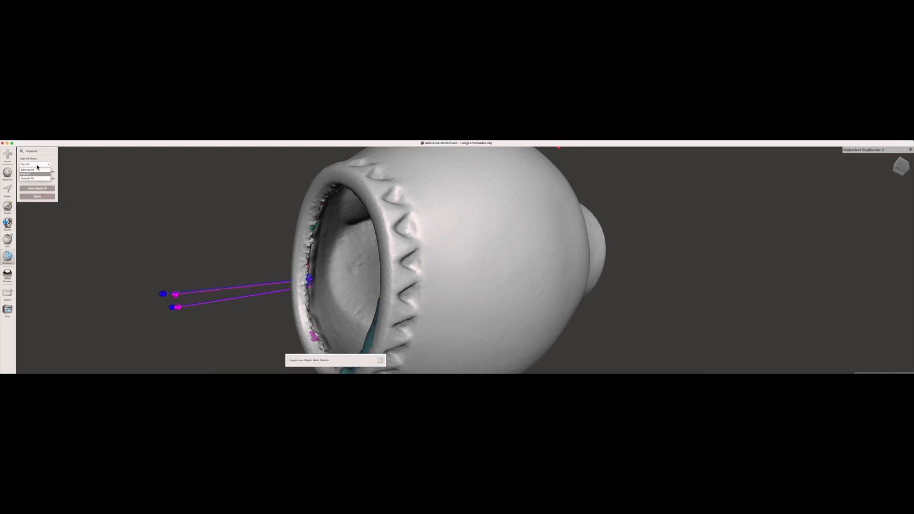
pyautogui.click(35, 164)
pyautogui.click(37, 180)
pyautogui.click(38, 188)
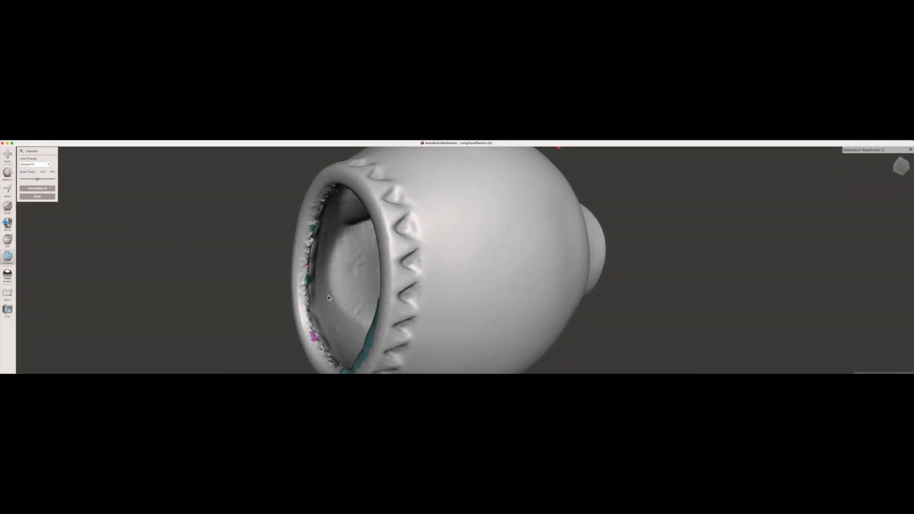
pyautogui.moveTo(329, 298); pyautogui.dragTo(345, 279, button='right')
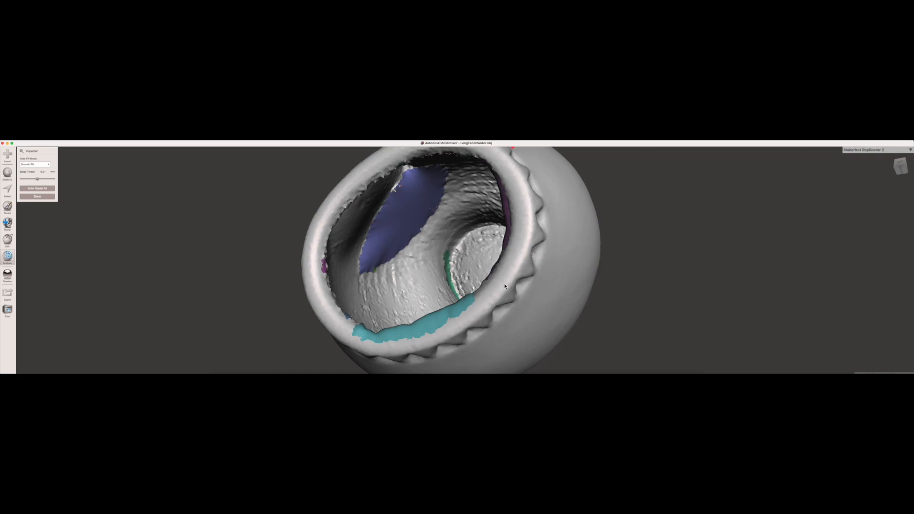
pyautogui.moveTo(510, 280); pyautogui.dragTo(542, 281, button='right')
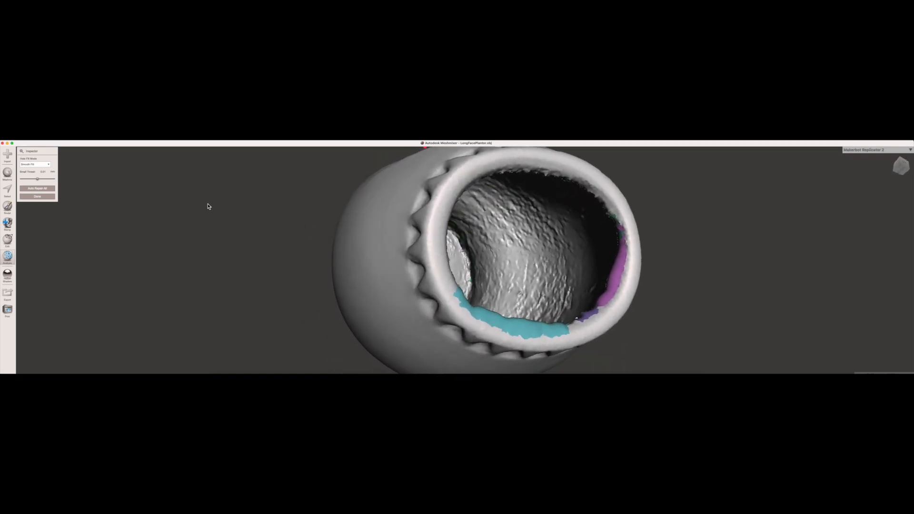
# - Export the repaired planter mesh in OBJ format, browsing from the Long Face Planter folder to the SmallFacePlanter folder
pyautogui.click(39, 141)
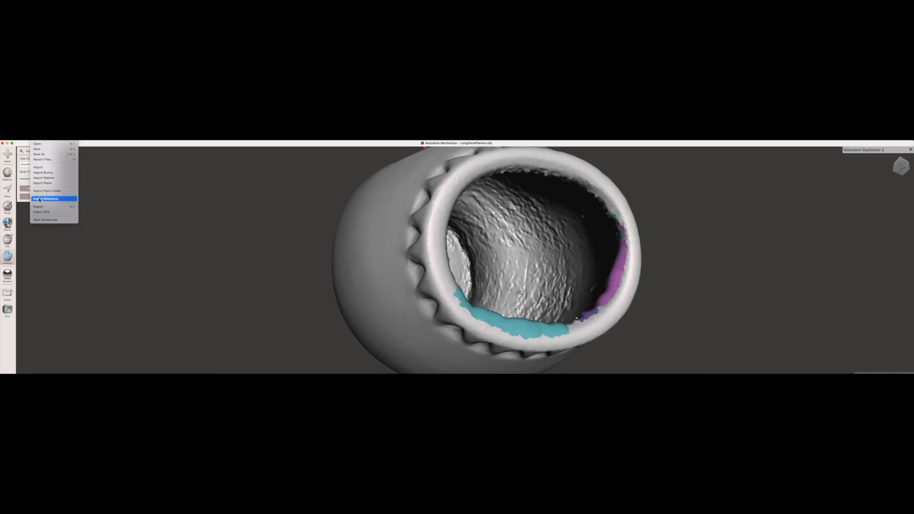
pyautogui.click(39, 207)
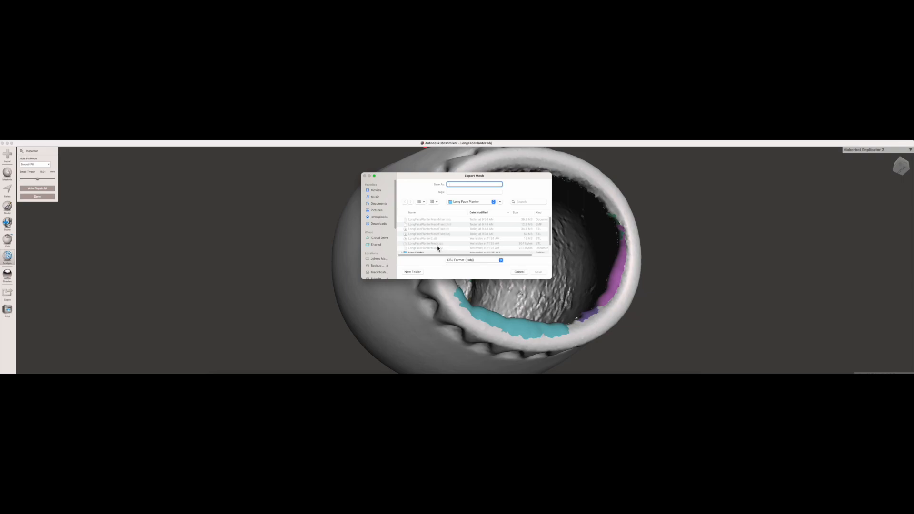
pyautogui.rightClick(456, 244)
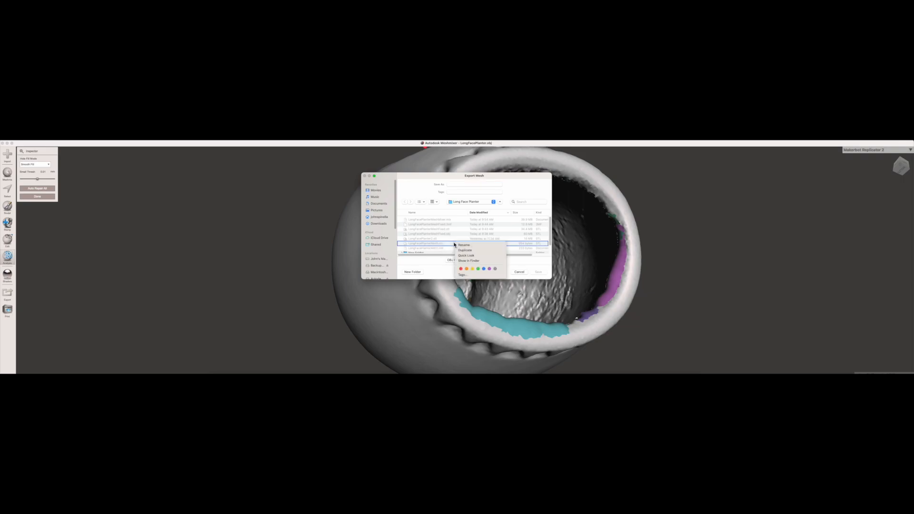
pyautogui.click(451, 242)
pyautogui.scroll(-3, 450, 243)
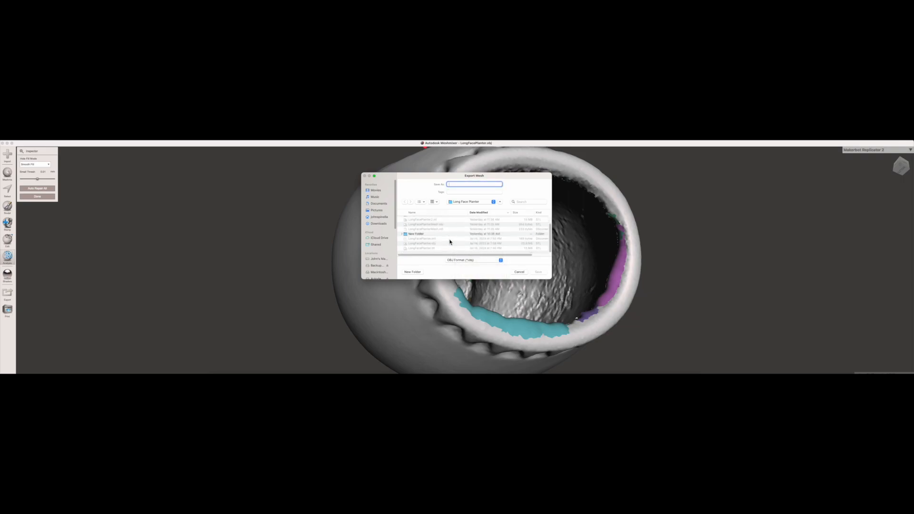
pyautogui.scroll(2, 449, 242)
pyautogui.click(471, 206)
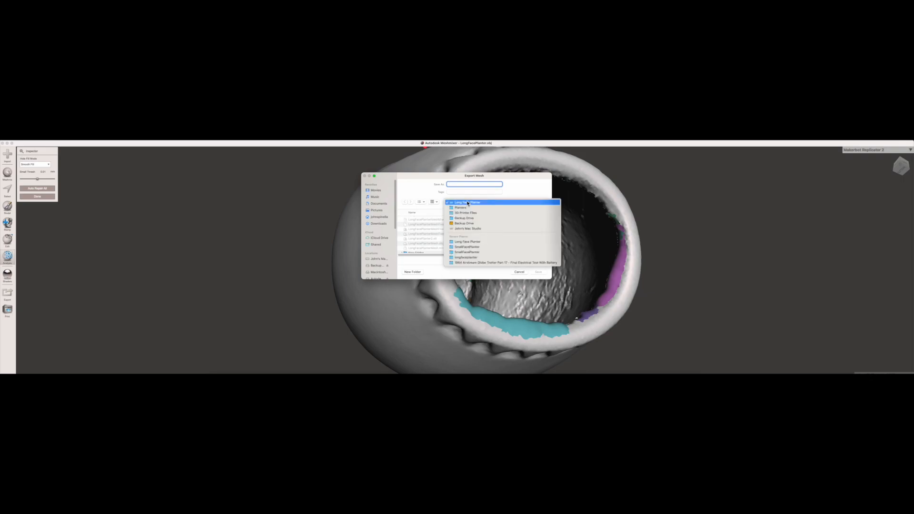
pyautogui.click(464, 208)
pyautogui.doubleClick(422, 220)
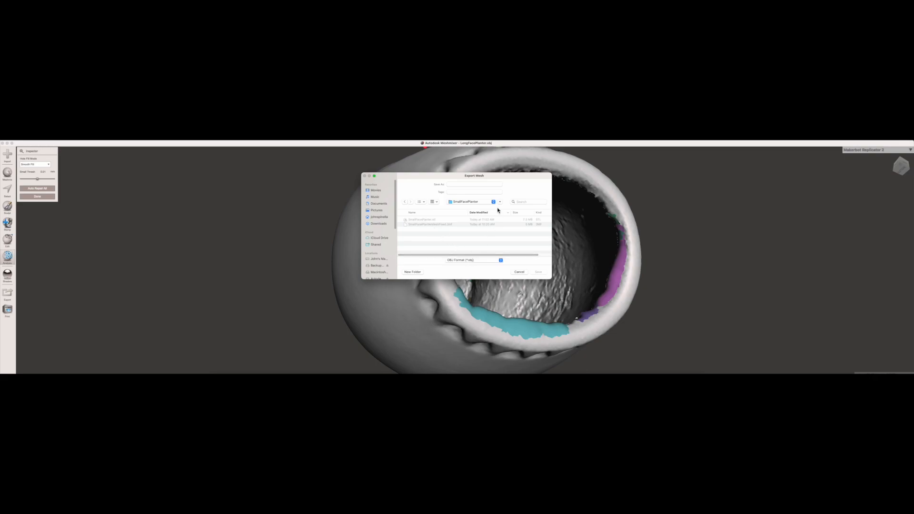
pyautogui.click(433, 220)
pyautogui.click(540, 272)
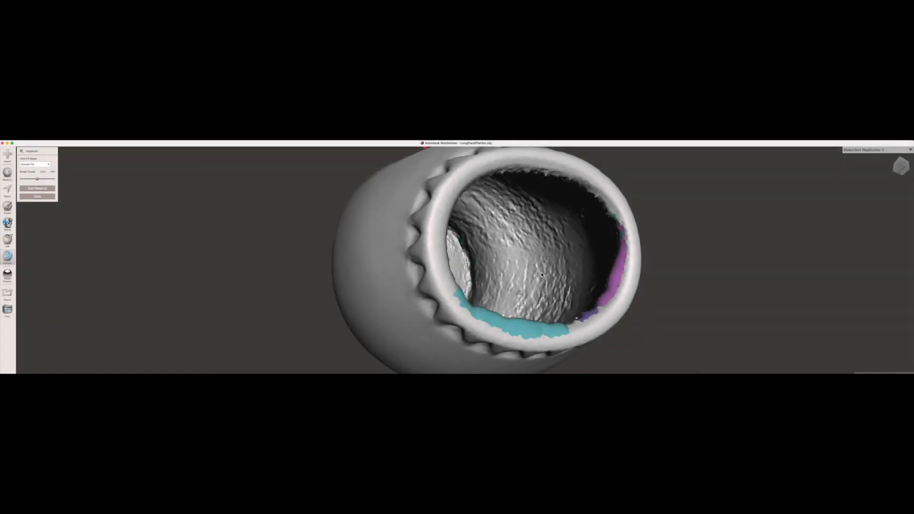
pyautogui.moveTo(556, 283); pyautogui.dragTo(516, 355, button='right')
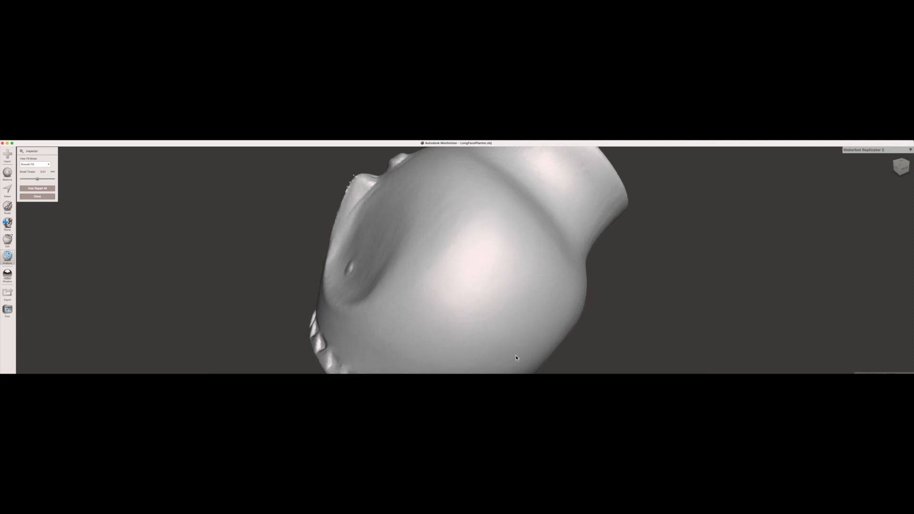
# - Select the jagged spikes along the planter's outer rim edge with the Unwrap Brush and discard them
pyautogui.scroll(2, 448, 306)
pyautogui.moveTo(351, 152); pyautogui.dragTo(368, 213, button='right')
pyautogui.scroll(4, 367, 212)
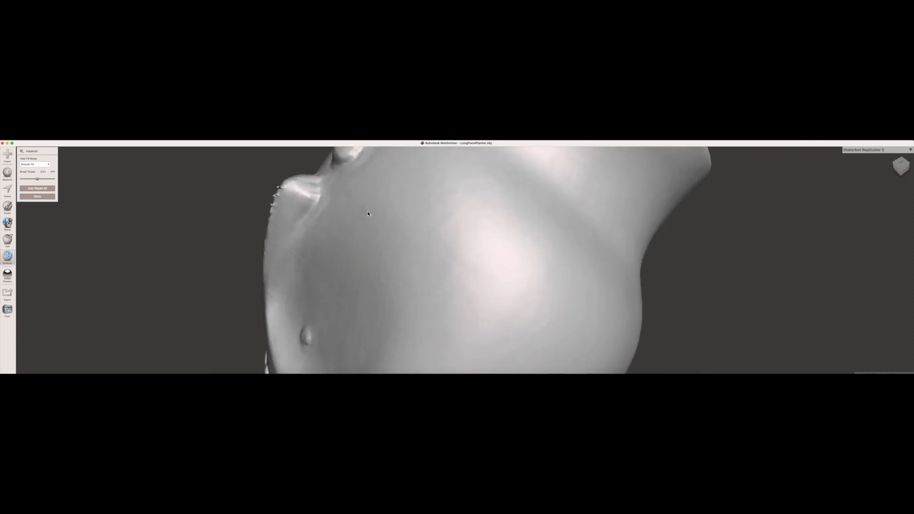
pyautogui.scroll(2, 367, 212)
pyautogui.moveTo(301, 195); pyautogui.dragTo(293, 196, button='right')
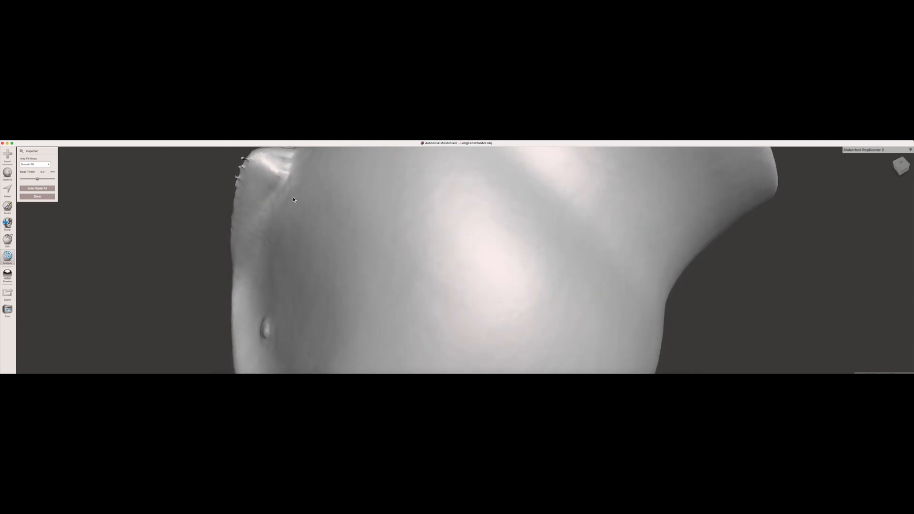
pyautogui.click(7, 189)
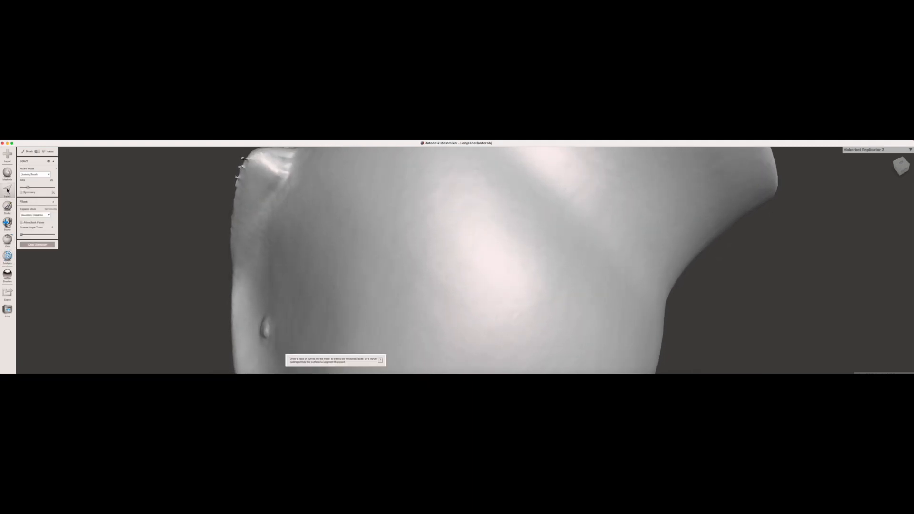
pyautogui.click(244, 160)
pyautogui.moveTo(245, 164); pyautogui.dragTo(236, 181)
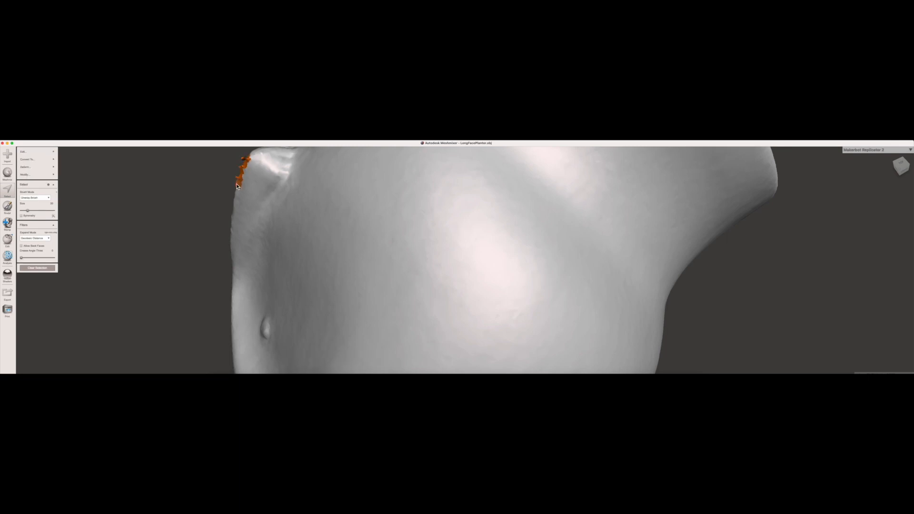
pyautogui.click(30, 151)
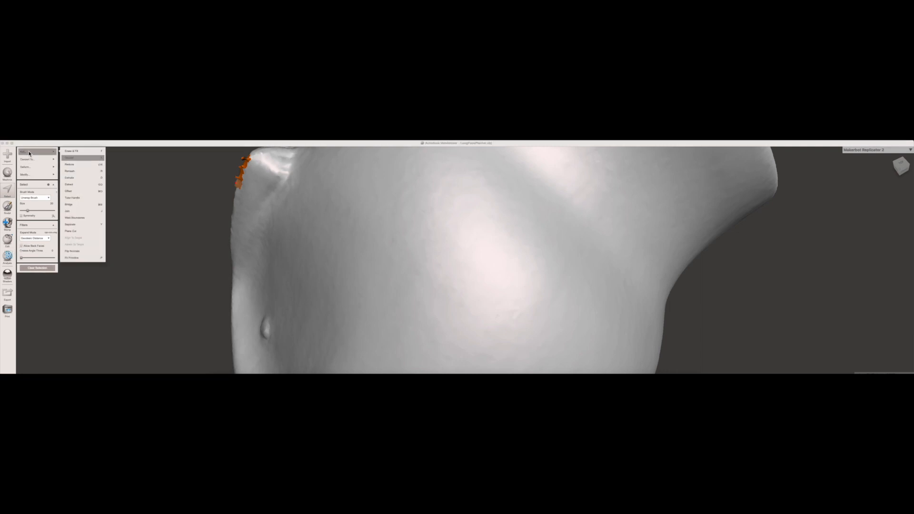
pyautogui.click(74, 159)
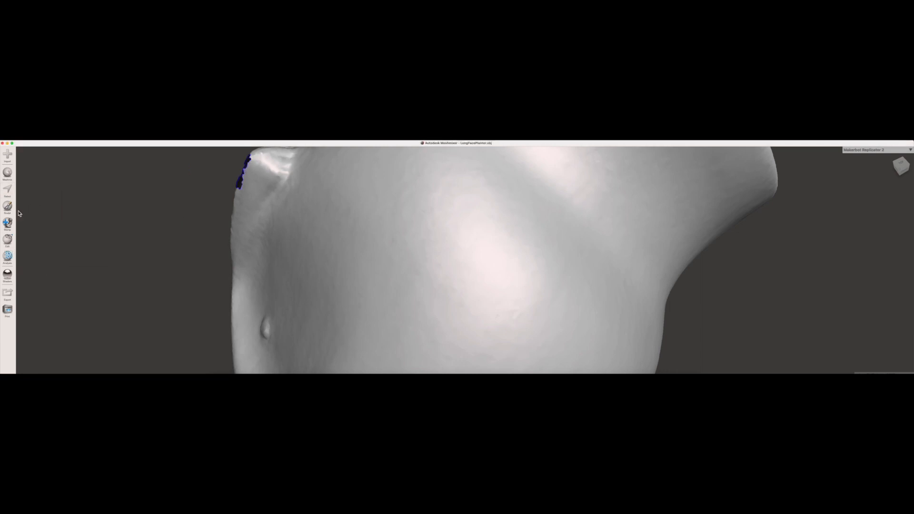
# - Auto-repair the gap left along the rim edge using the Inspector with Smooth Fill, and check the planter from below
pyautogui.click(7, 259)
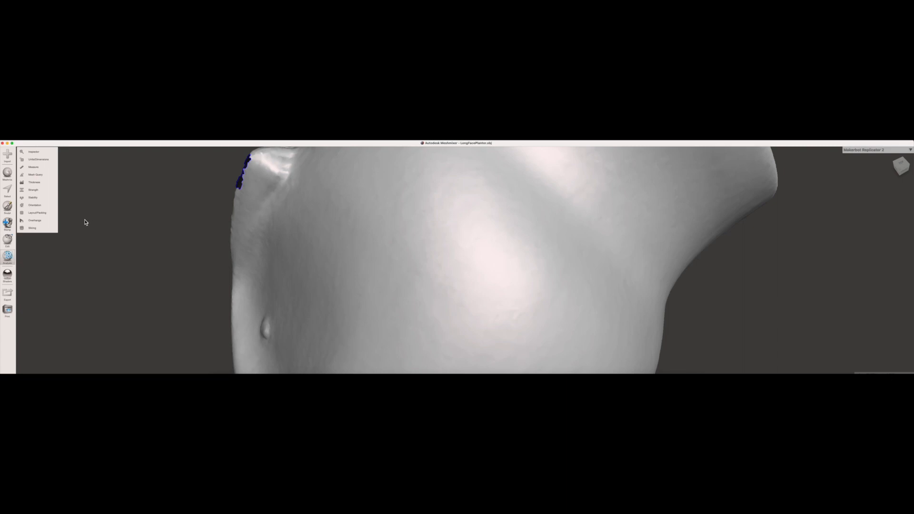
pyautogui.click(37, 152)
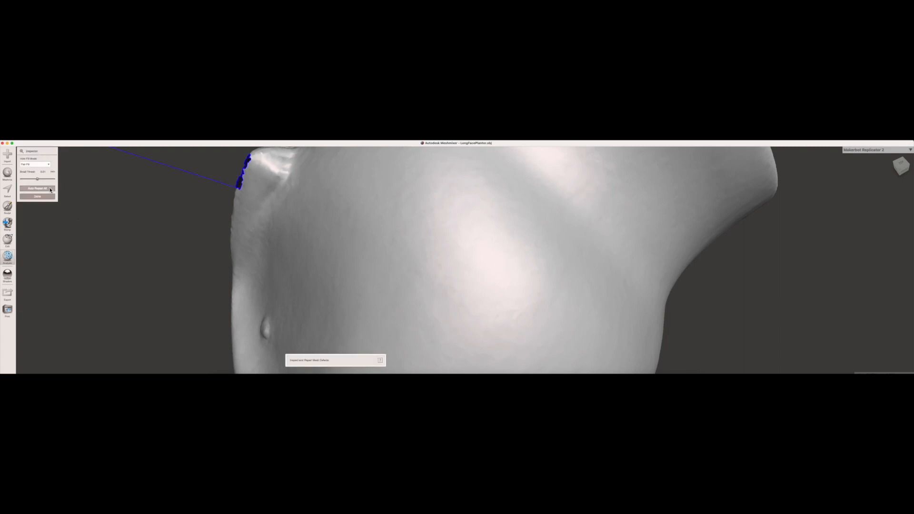
pyautogui.click(49, 164)
pyautogui.click(34, 180)
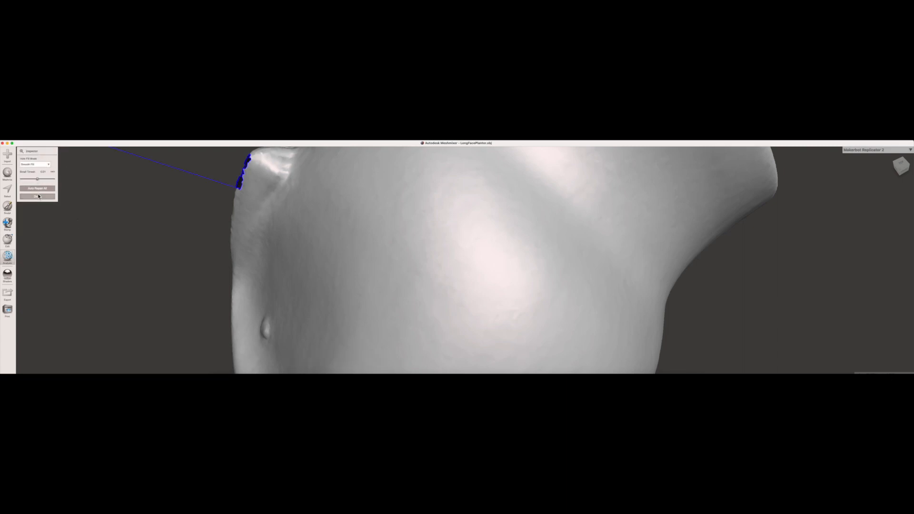
pyautogui.click(38, 189)
pyautogui.moveTo(244, 216); pyautogui.dragTo(418, 320, button='right')
# - Save the Meshmixer project as SmallFacePlanter.mix in the SmallFacePlanter folder
pyautogui.click(36, 141)
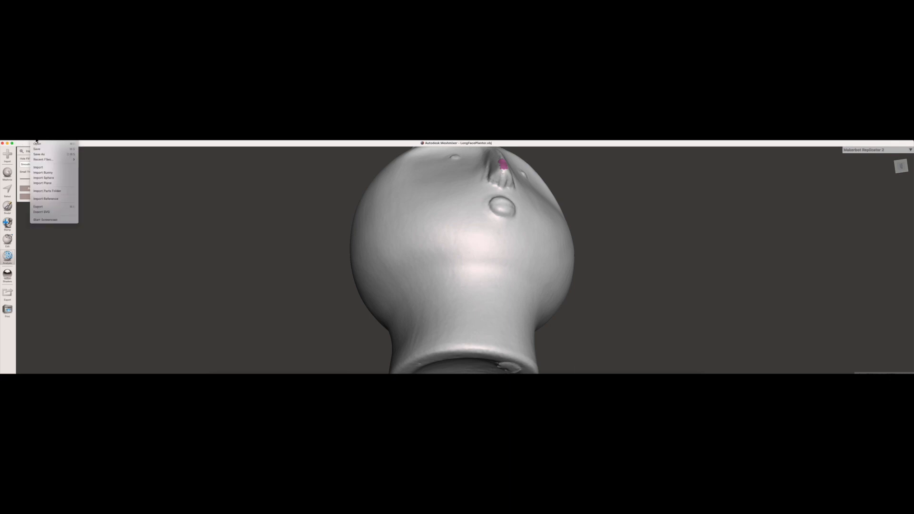
pyautogui.click(40, 155)
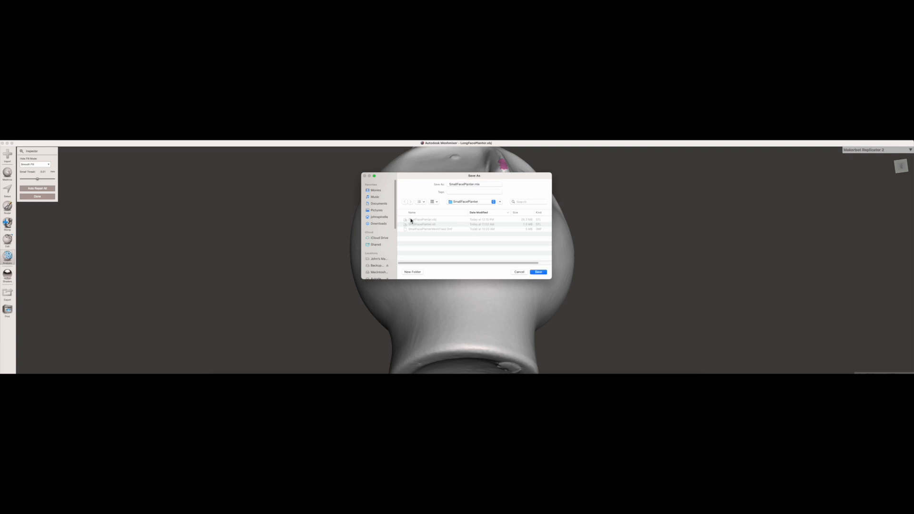
pyautogui.click(534, 274)
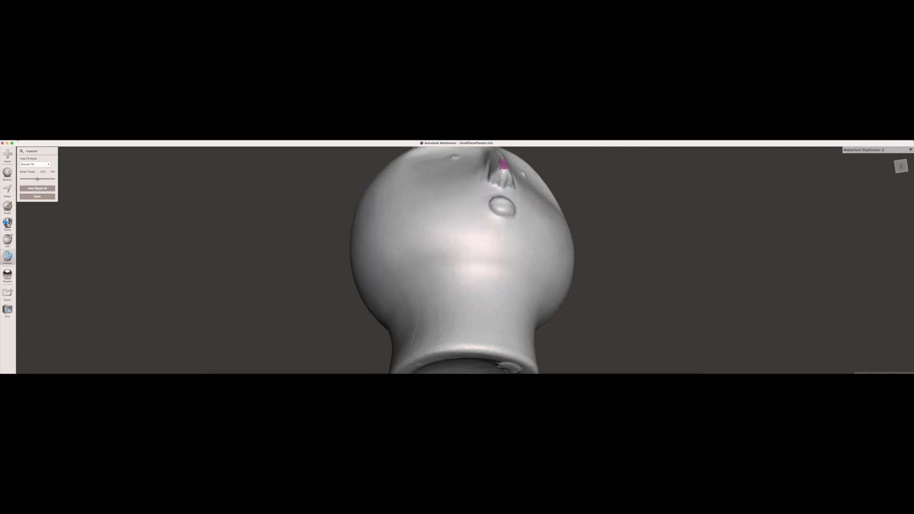
# - Export the mesh in OBJ format as SmallFacePlanter.obj, replacing the existing file
pyautogui.click(18, 141)
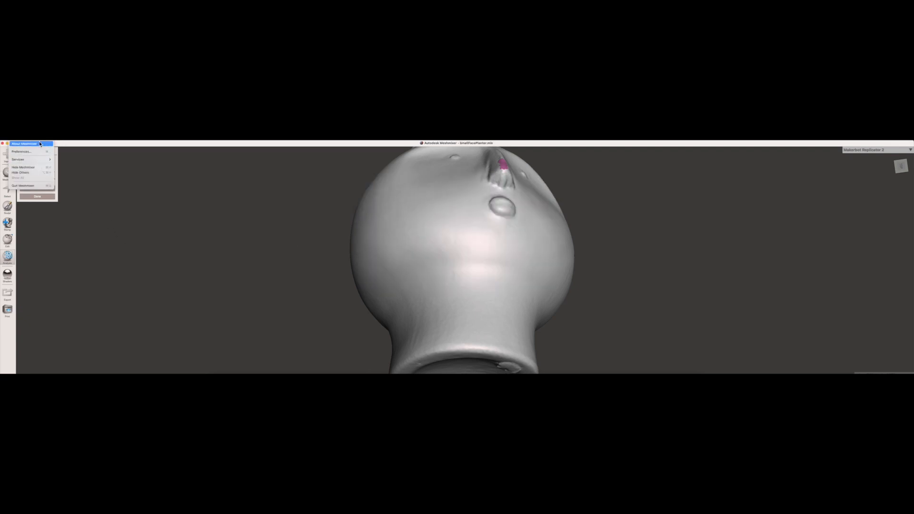
pyautogui.moveTo(36, 141)
pyautogui.click(38, 206)
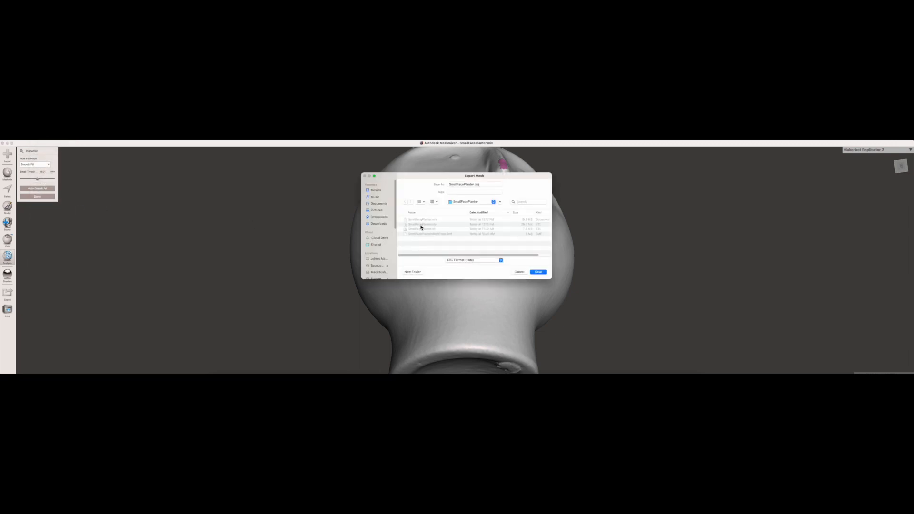
pyautogui.click(539, 272)
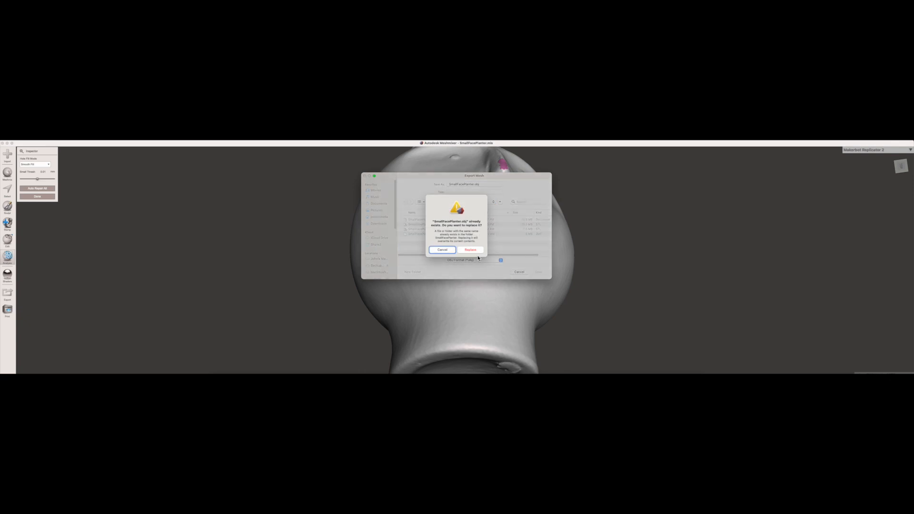
pyautogui.click(470, 249)
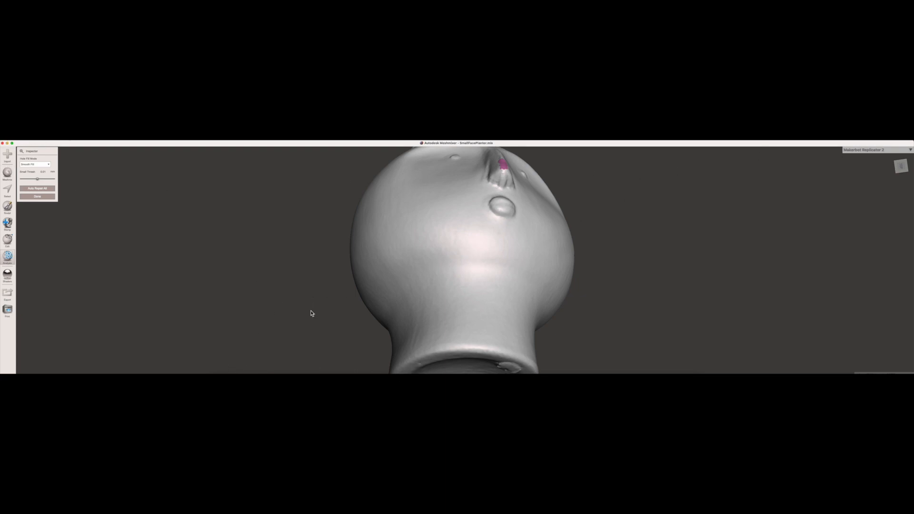
# - Switch to Bambu Studio and widen its window across the full screen
pyautogui.click(569, 372)
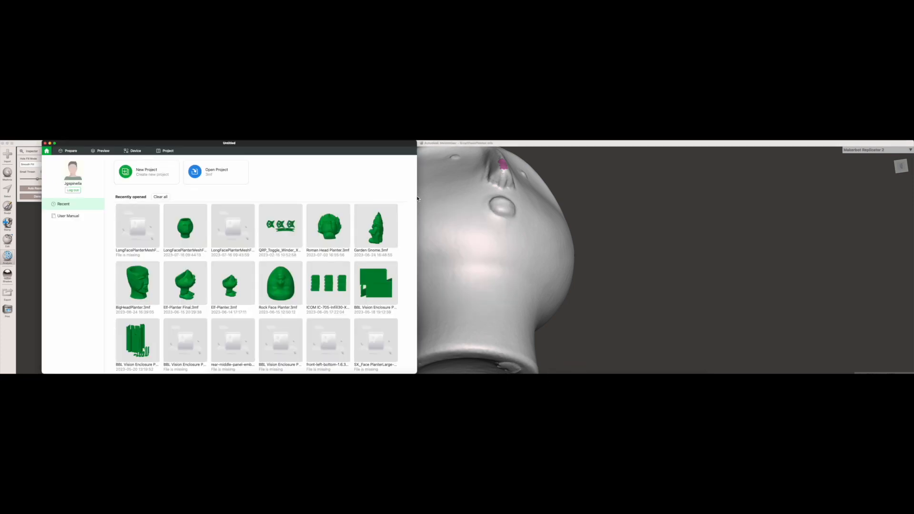
pyautogui.moveTo(419, 197); pyautogui.dragTo(912, 202)
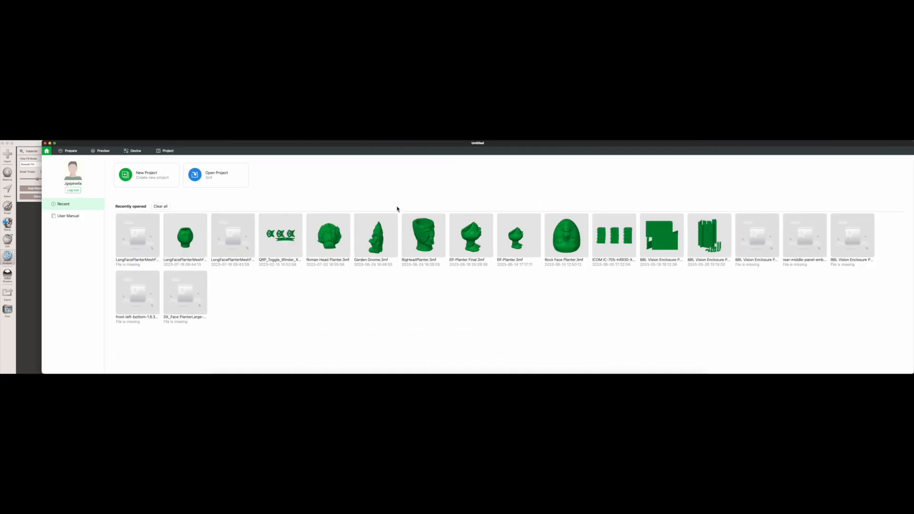
pyautogui.moveTo(42, 225); pyautogui.dragTo(2, 224)
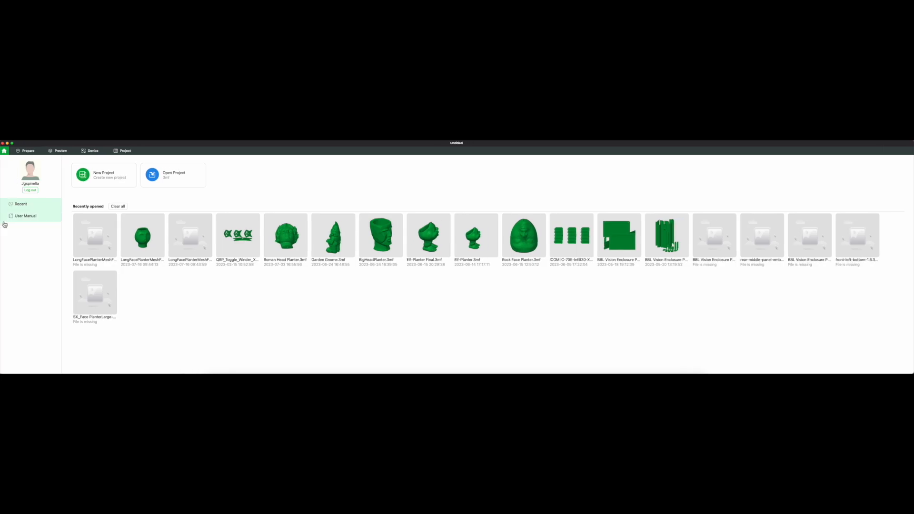
# - Import SmallFacePlanter.obj from the SmallFacePlanter folder into a new project
pyautogui.click(43, 142)
pyautogui.moveTo(62, 181)
pyautogui.click(93, 179)
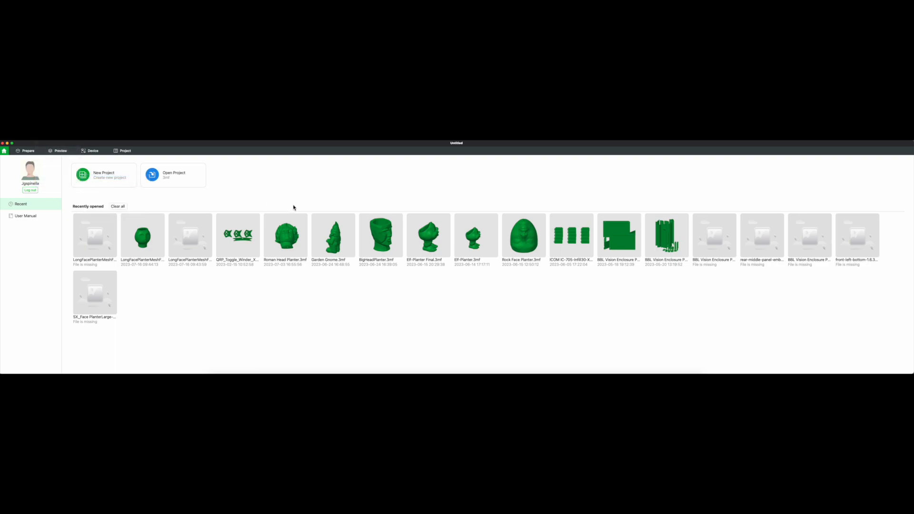
pyautogui.click(333, 202)
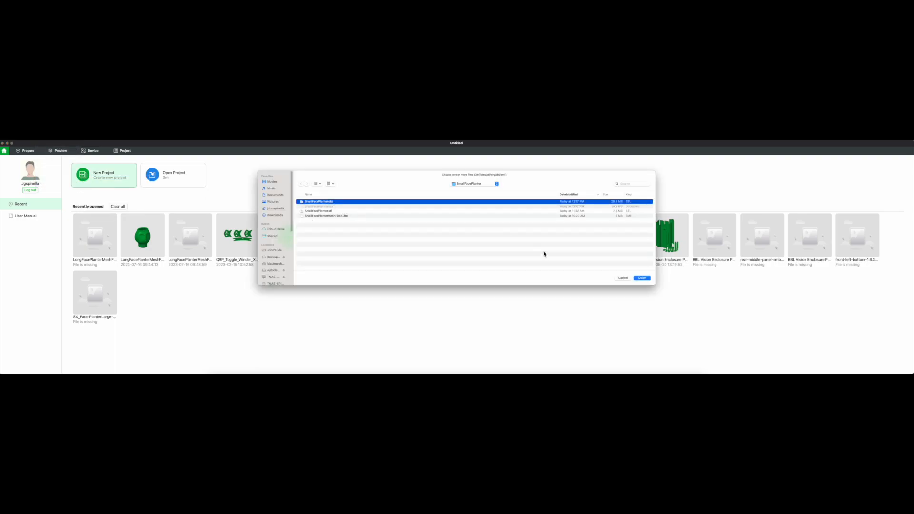
pyautogui.click(637, 278)
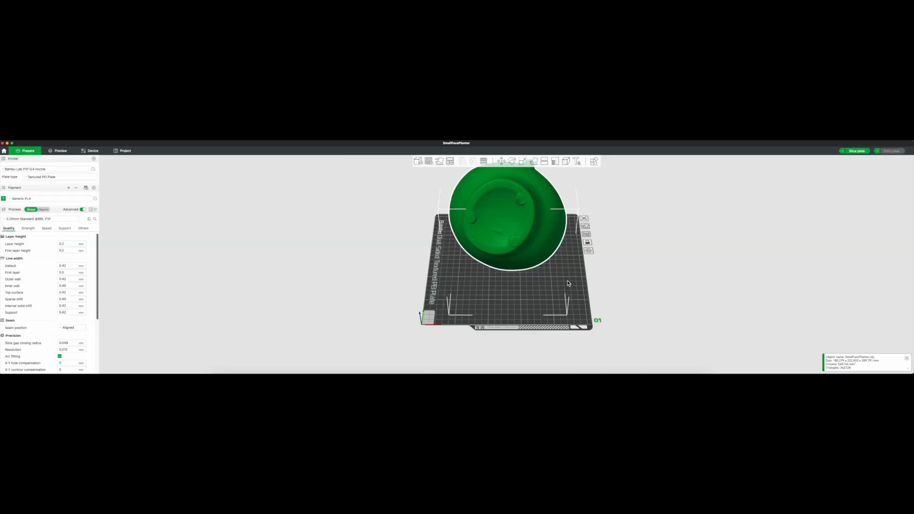
# - Rotate the planter upright so its neck stands on the build plate, and check it from the front with the Move tool active
pyautogui.moveTo(571, 281); pyautogui.dragTo(230, 283)
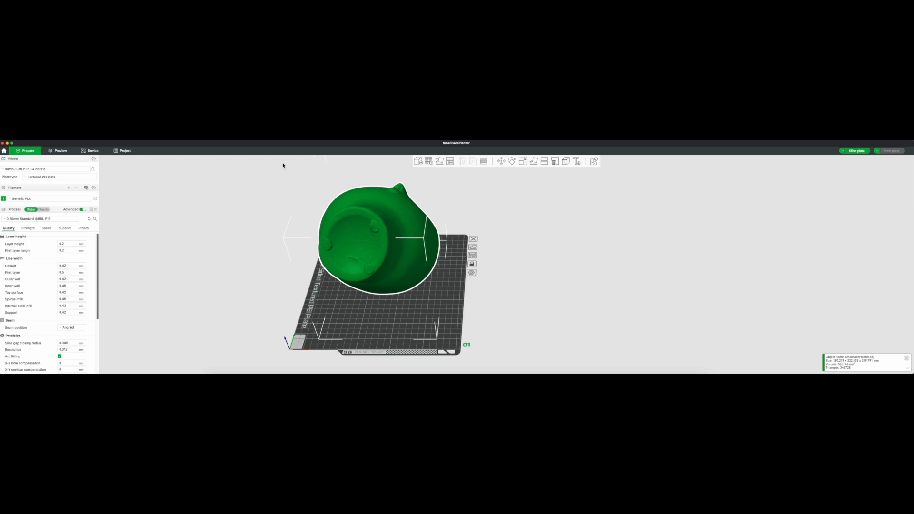
pyautogui.click(512, 162)
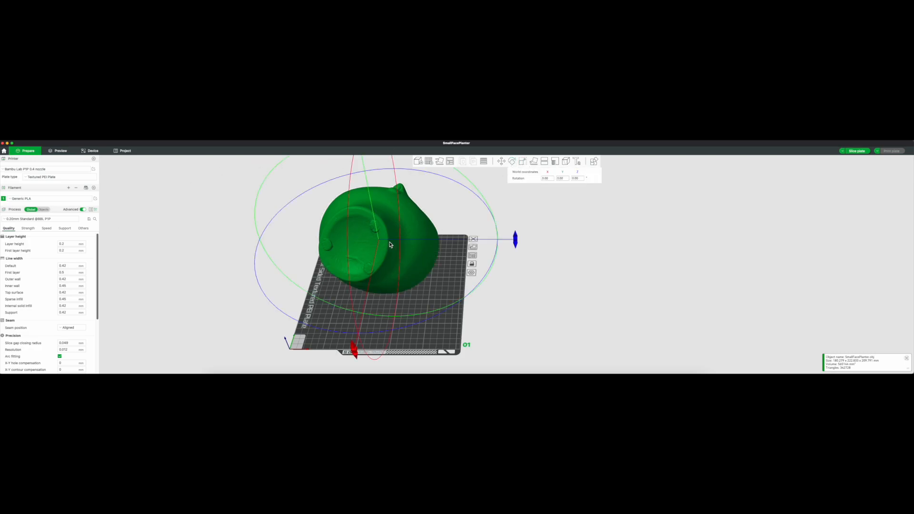
pyautogui.scroll(-1, 432, 282)
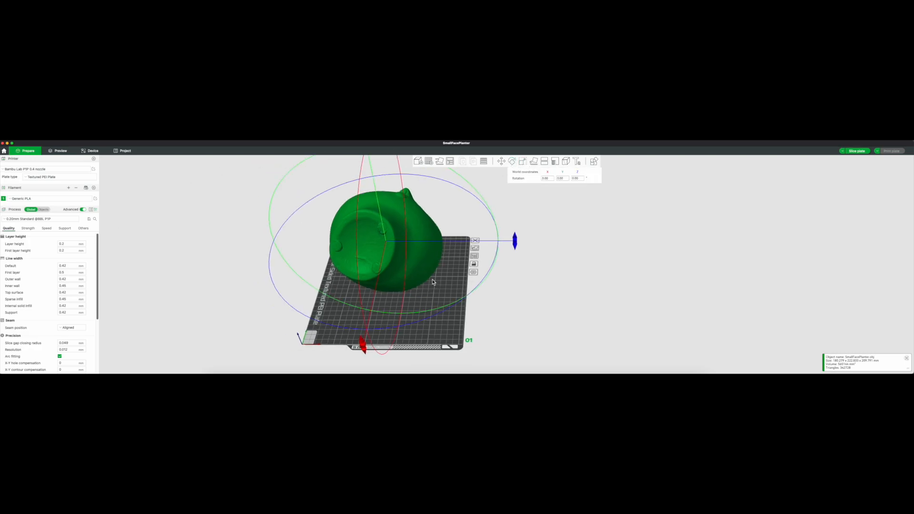
pyautogui.moveTo(448, 336); pyautogui.dragTo(451, 356, button='right')
pyautogui.scroll(-2, 452, 356)
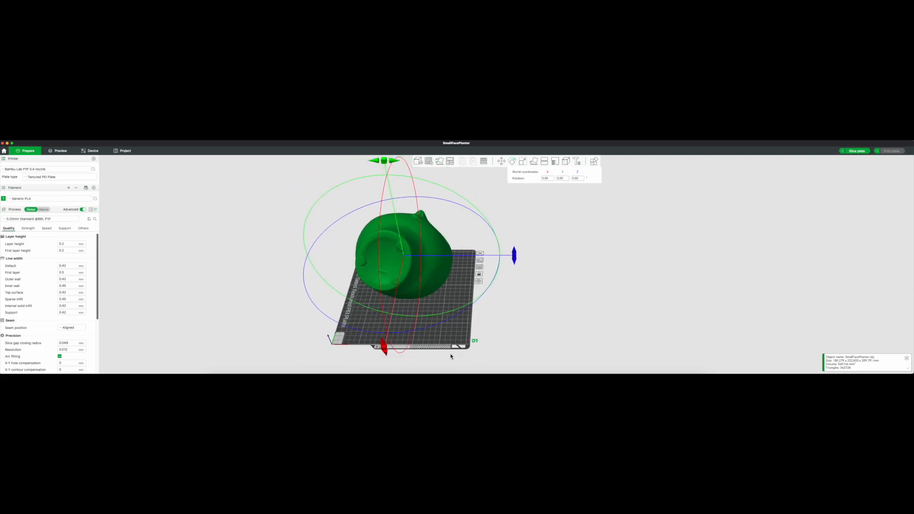
pyautogui.moveTo(451, 356); pyautogui.dragTo(463, 335)
pyautogui.moveTo(498, 228); pyautogui.dragTo(343, 299)
pyautogui.moveTo(463, 334); pyautogui.dragTo(426, 330)
pyautogui.moveTo(401, 177); pyautogui.dragTo(393, 178)
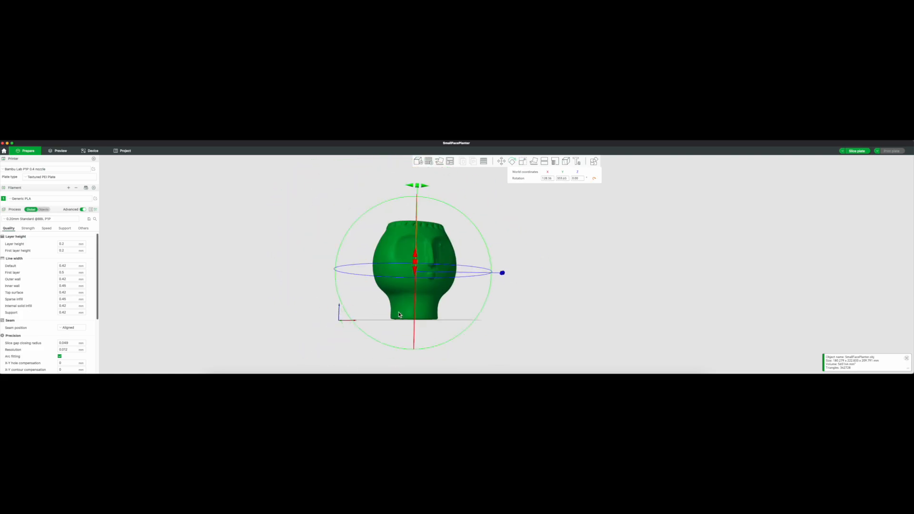
pyautogui.moveTo(424, 352); pyautogui.dragTo(413, 350)
pyautogui.click(522, 161)
pyautogui.click(502, 162)
pyautogui.moveTo(518, 305); pyautogui.dragTo(437, 318)
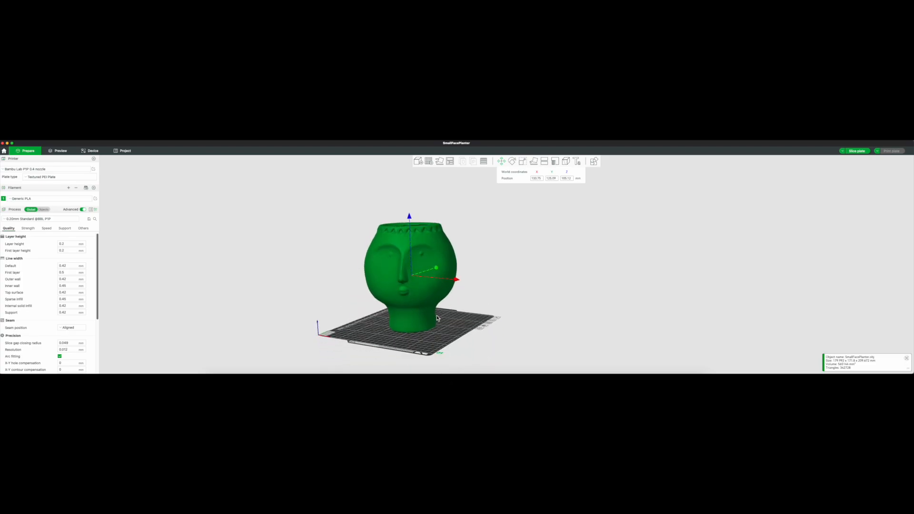
# - Open the printer's device status and start its live camera view
pyautogui.click(94, 151)
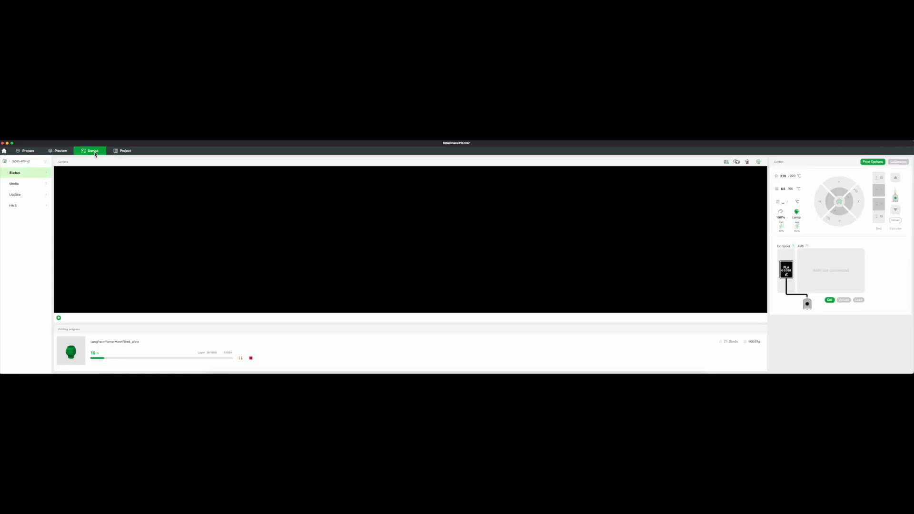
pyautogui.click(58, 318)
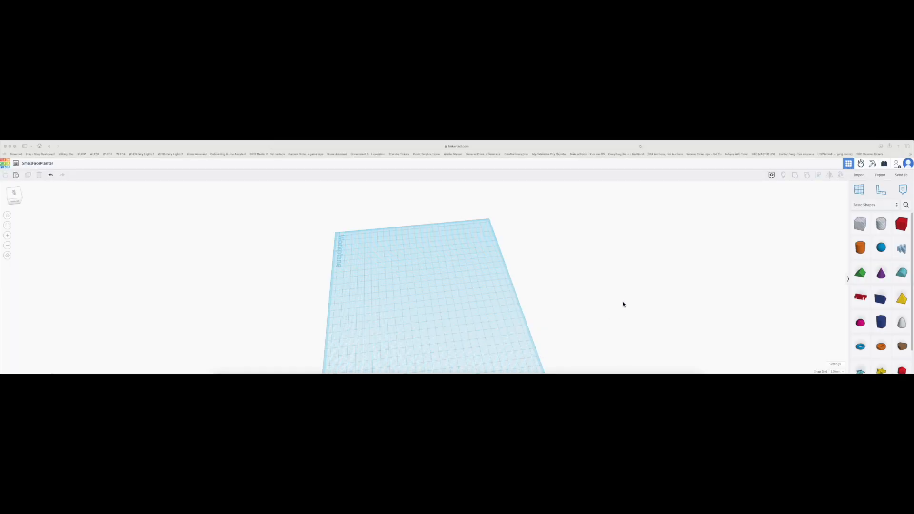
# - In Tinkercad, import SmallFacePlanter.stl from the Downloads folder onto the workplane in millimetres at 100% scale
pyautogui.scroll(1, 538, 313)
pyautogui.scroll(-2, 538, 313)
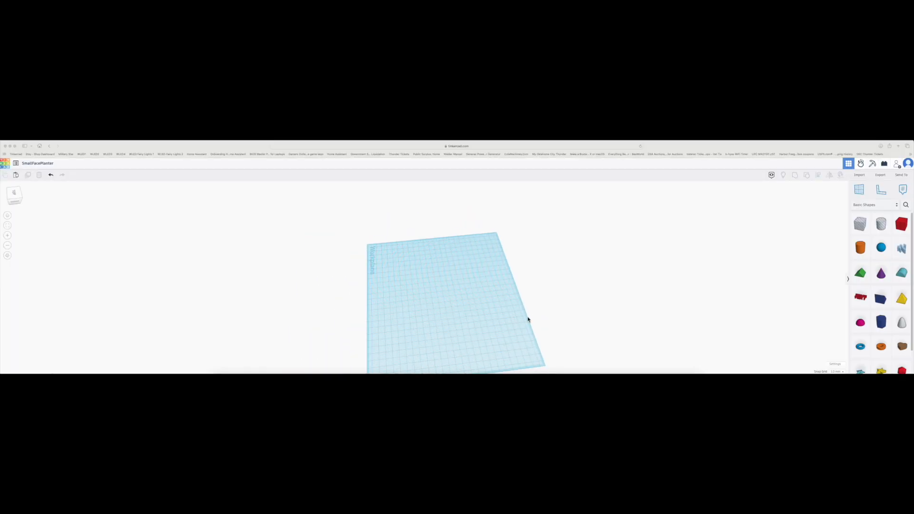
pyautogui.click(7, 225)
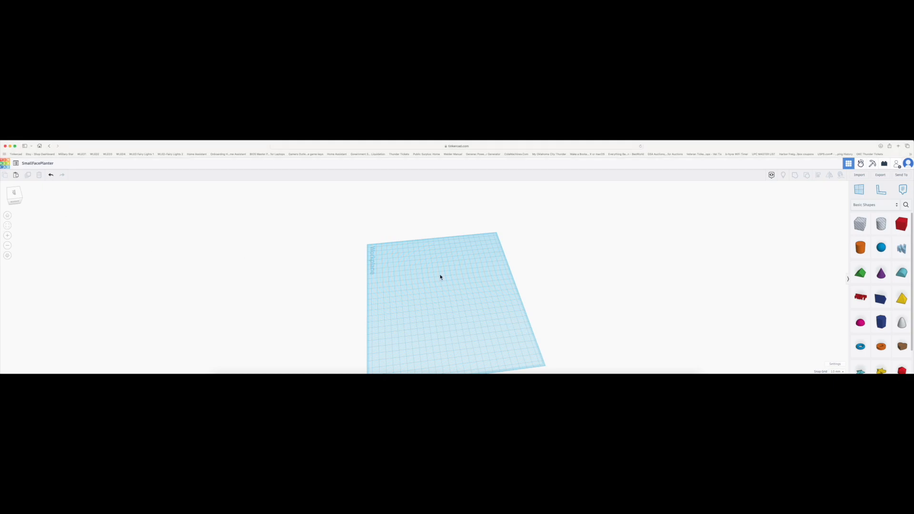
pyautogui.moveTo(466, 298); pyautogui.dragTo(444, 275, button='right')
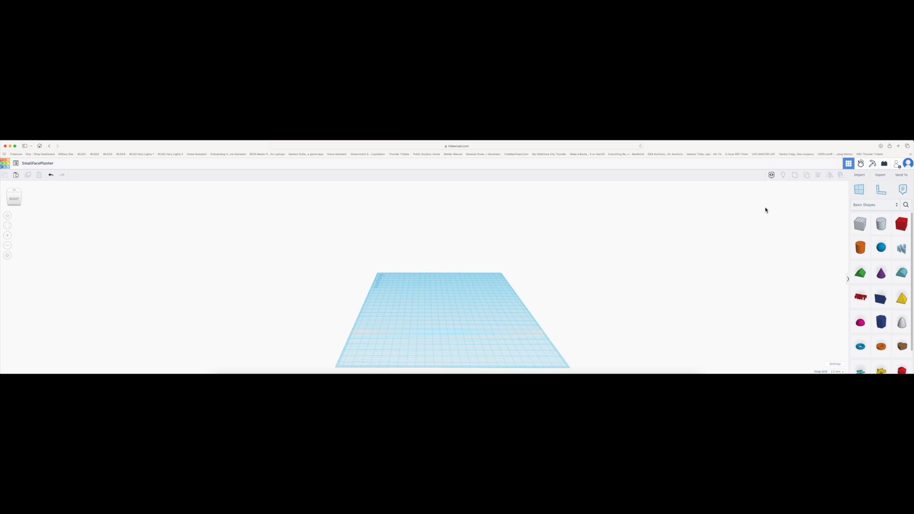
pyautogui.click(859, 175)
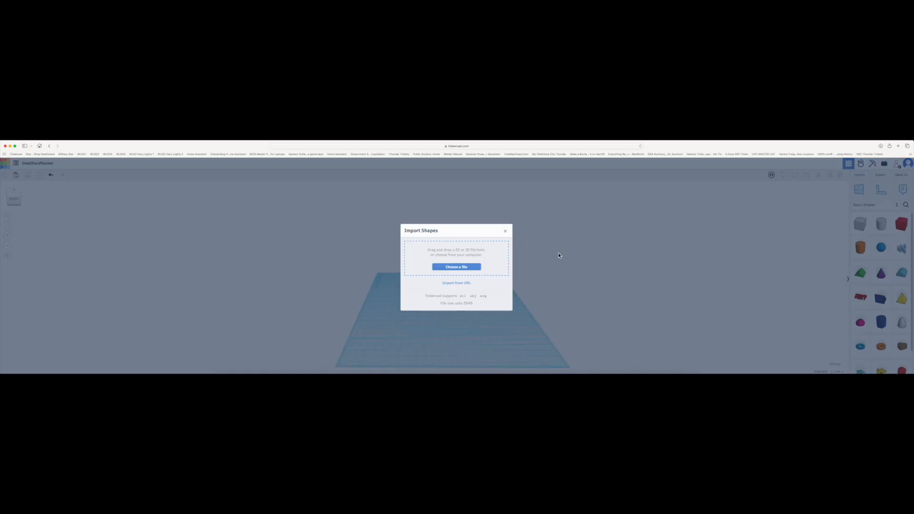
pyautogui.click(456, 268)
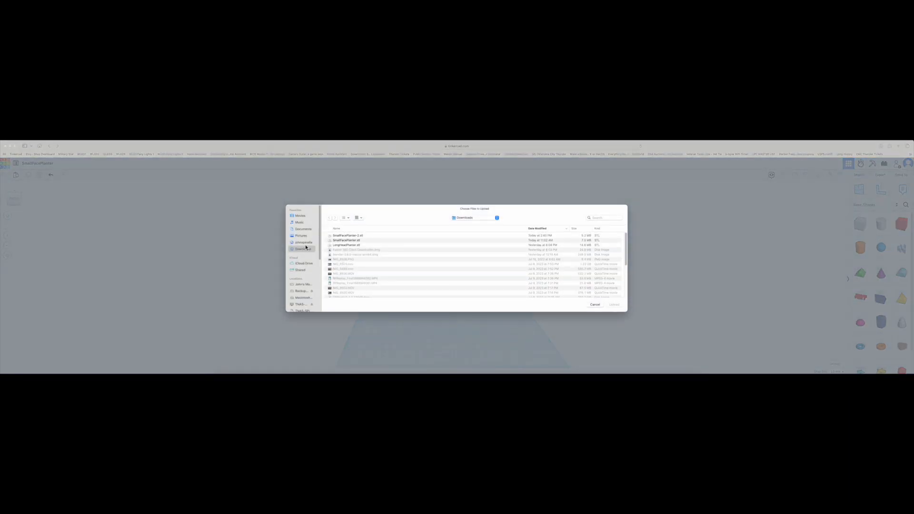
pyautogui.click(349, 240)
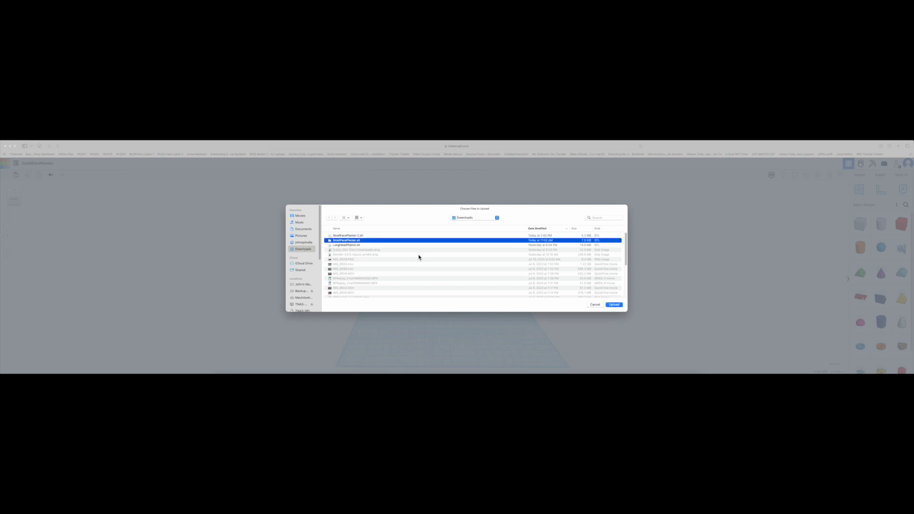
pyautogui.click(613, 304)
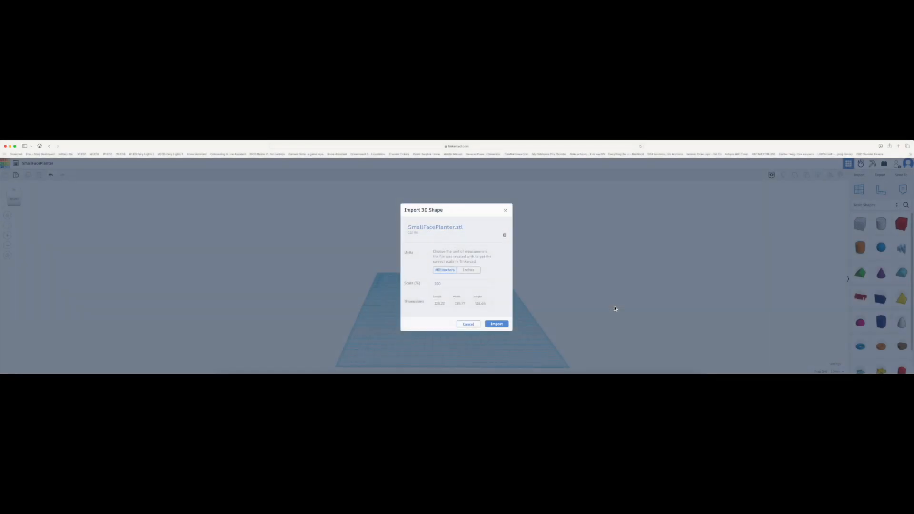
pyautogui.click(501, 324)
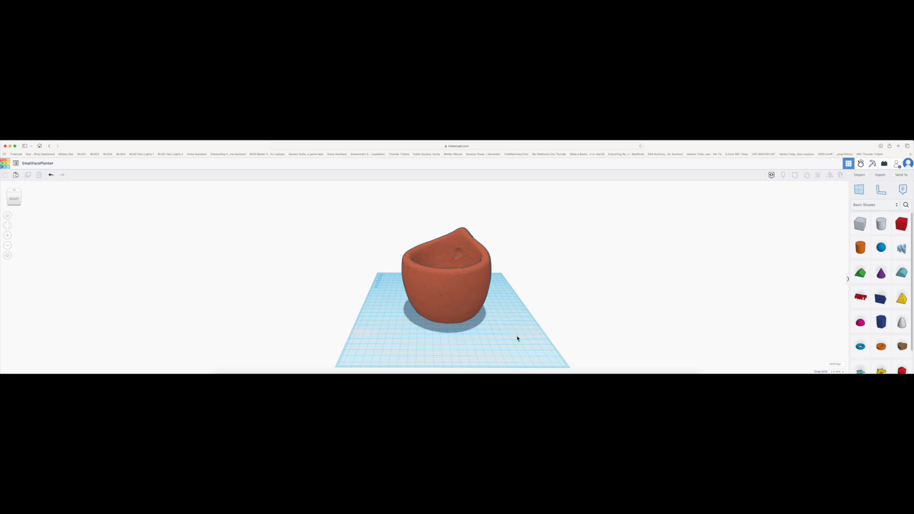
# - Add a cylinder set as a hole and move it inside the planter over the opening in its floor
pyautogui.moveTo(477, 311)
pyautogui.mouseDown(button='right')
pyautogui.moveTo(464, 332)
pyautogui.moveTo(473, 343)
pyautogui.moveTo(463, 315)
pyautogui.mouseUp(button='right')
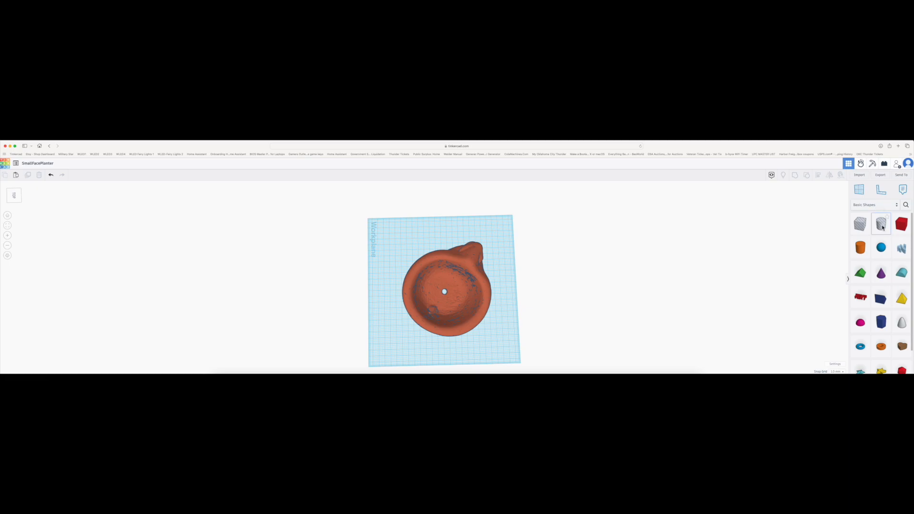
pyautogui.moveTo(881, 228); pyautogui.dragTo(584, 294)
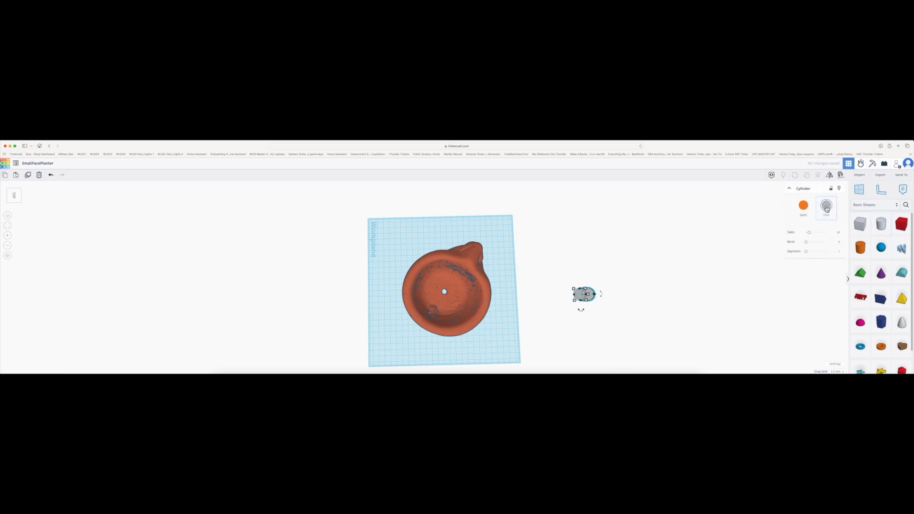
pyautogui.click(808, 208)
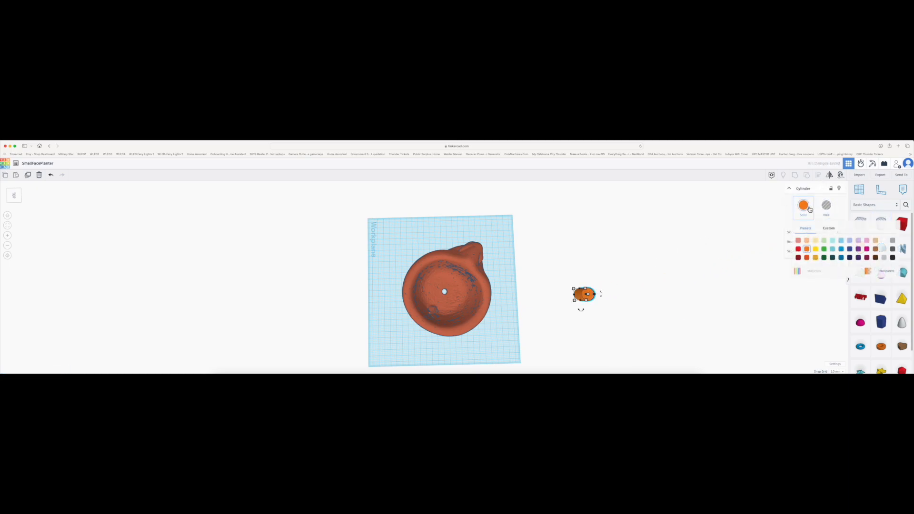
pyautogui.click(826, 205)
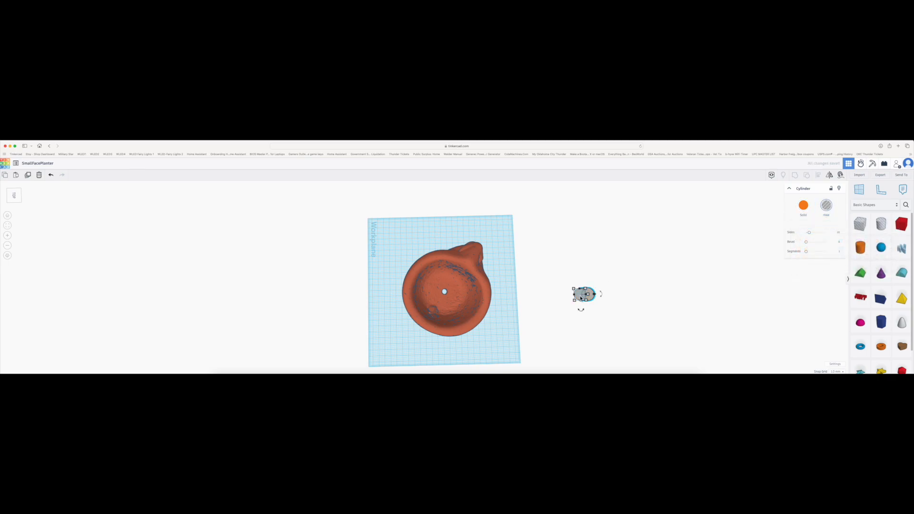
pyautogui.moveTo(580, 298); pyautogui.dragTo(448, 298)
pyautogui.moveTo(494, 320); pyautogui.dragTo(424, 299, button='right')
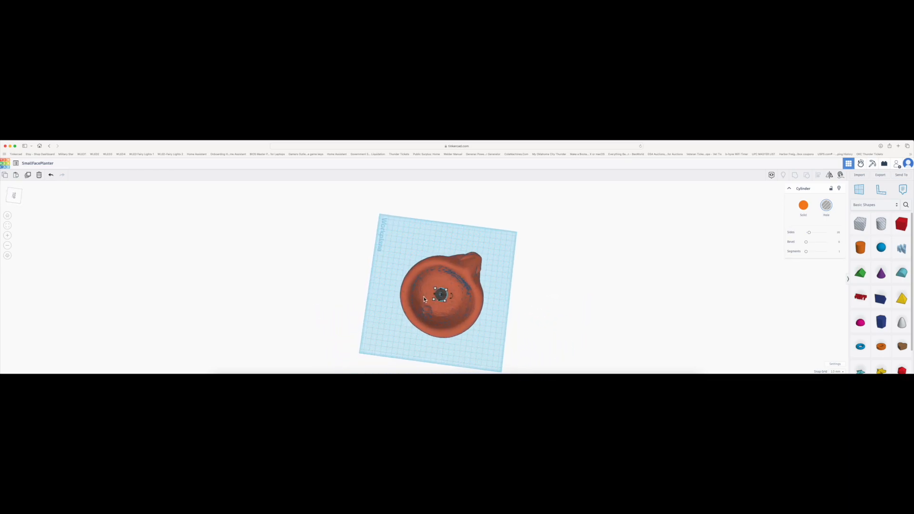
# - Shrink the hole cylinder to about 10 mm across and centre it over the opening in the planter's floor
pyautogui.scroll(10, 424, 299)
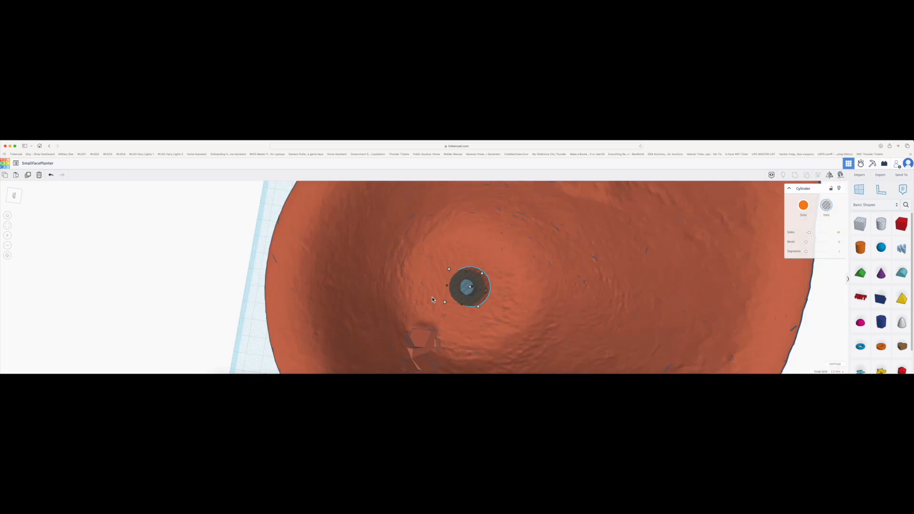
pyautogui.moveTo(482, 273); pyautogui.dragTo(465, 290)
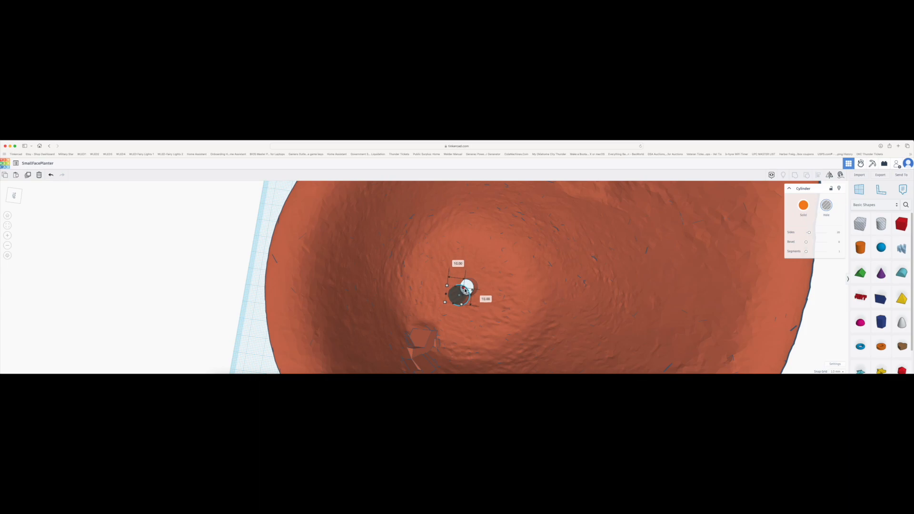
pyautogui.moveTo(519, 298); pyautogui.dragTo(279, 292, button='right')
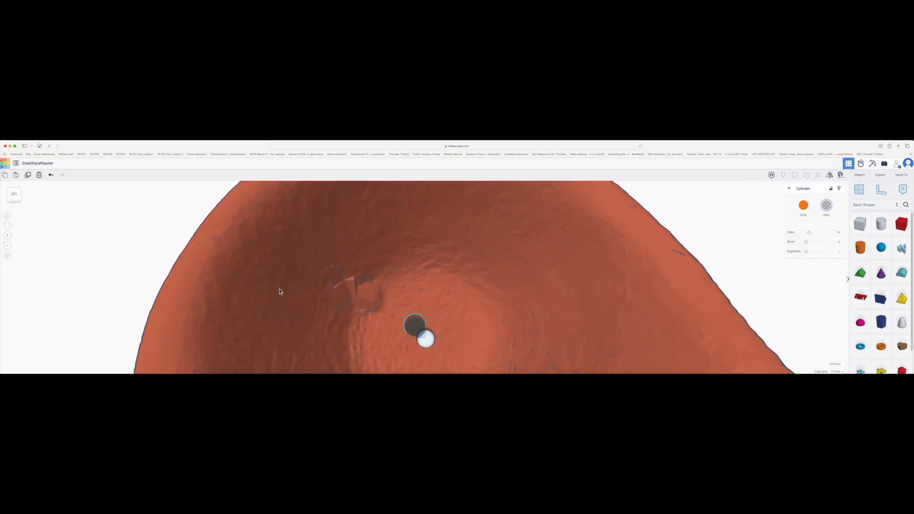
pyautogui.moveTo(414, 334); pyautogui.dragTo(426, 341)
pyautogui.scroll(3, 440, 344)
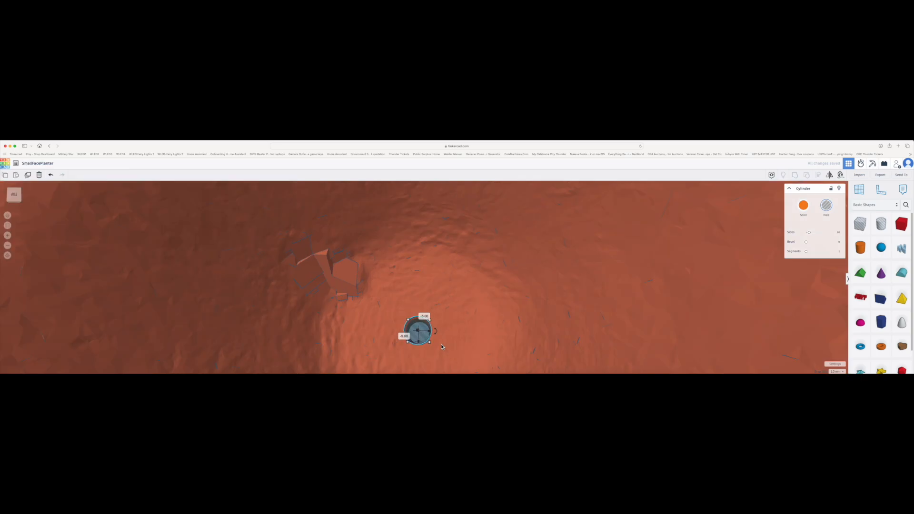
pyautogui.scroll(5, 441, 344)
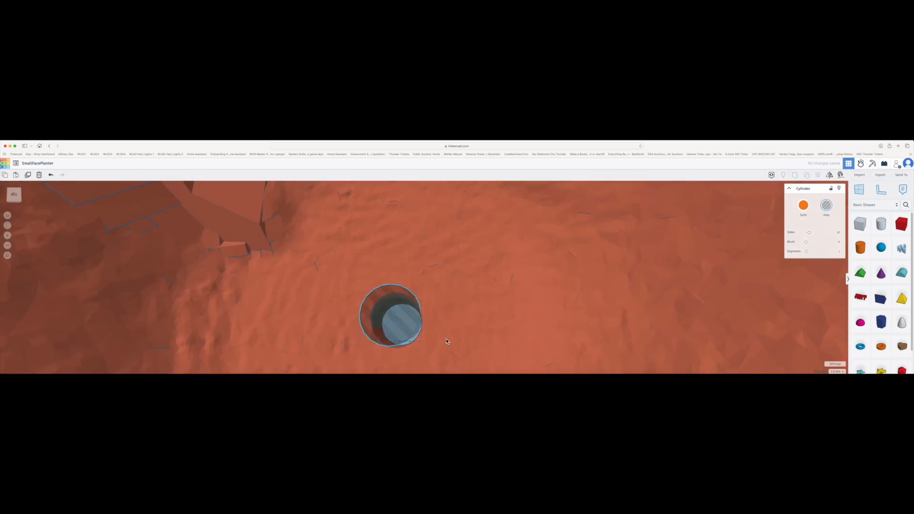
pyautogui.moveTo(492, 338); pyautogui.dragTo(517, 339, button='right')
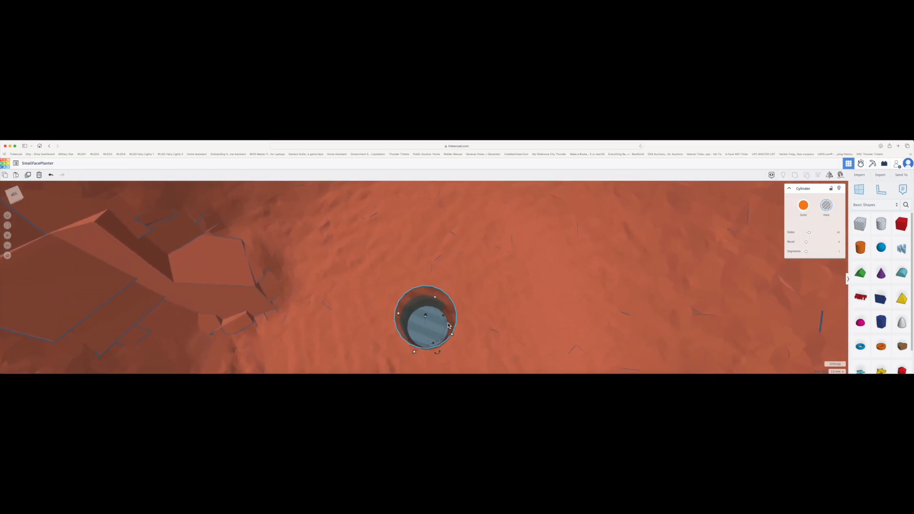
pyautogui.moveTo(437, 327); pyautogui.dragTo(440, 328)
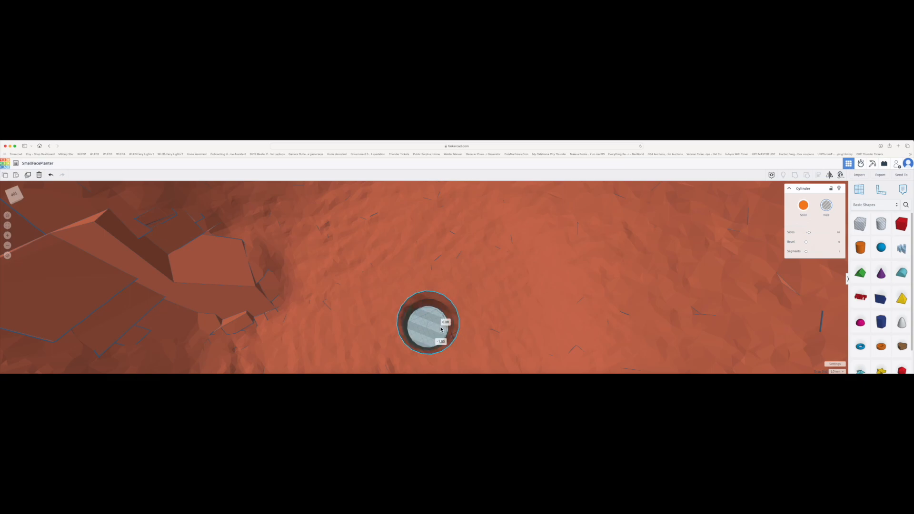
# - Lower the hole cylinder slightly through the planter's base and check its position from the side and above
pyautogui.scroll(-5, 498, 325)
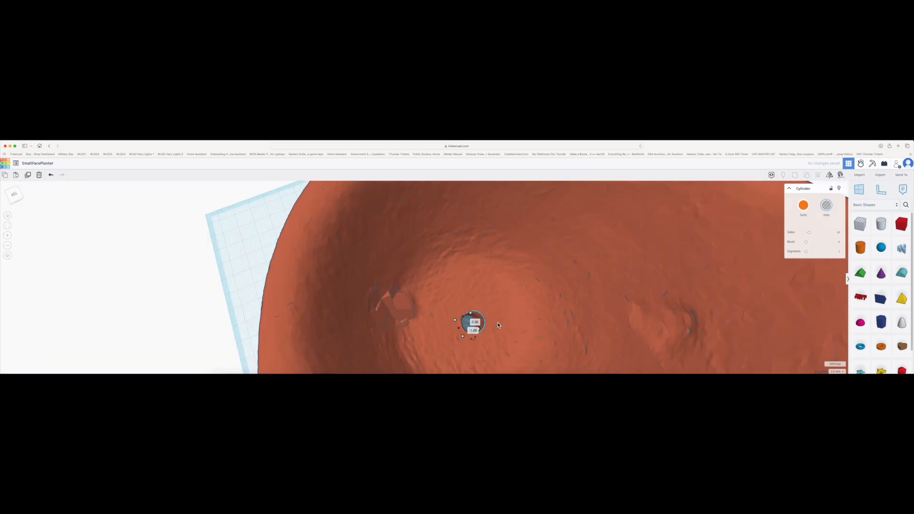
pyautogui.scroll(-3, 497, 325)
pyautogui.moveTo(497, 325); pyautogui.dragTo(498, 273, button='right')
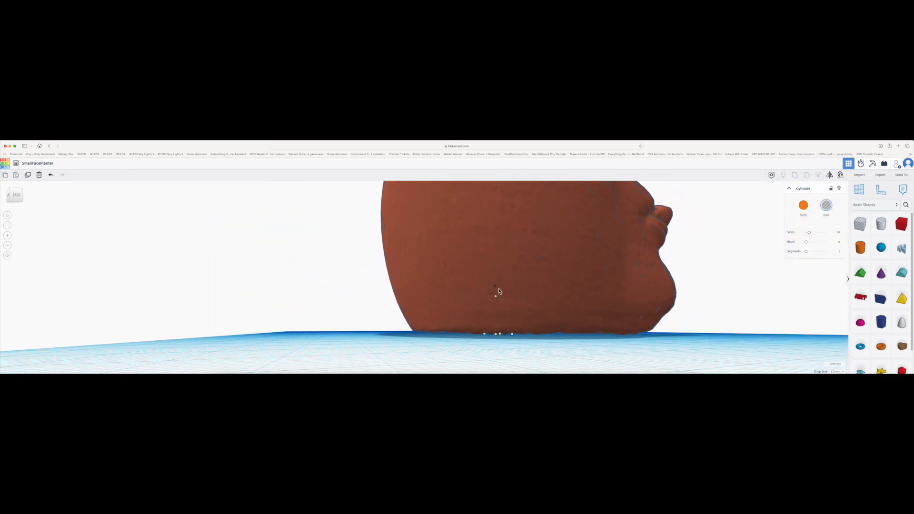
pyautogui.moveTo(495, 289); pyautogui.dragTo(496, 293)
pyautogui.moveTo(533, 333); pyautogui.dragTo(470, 357, button='right')
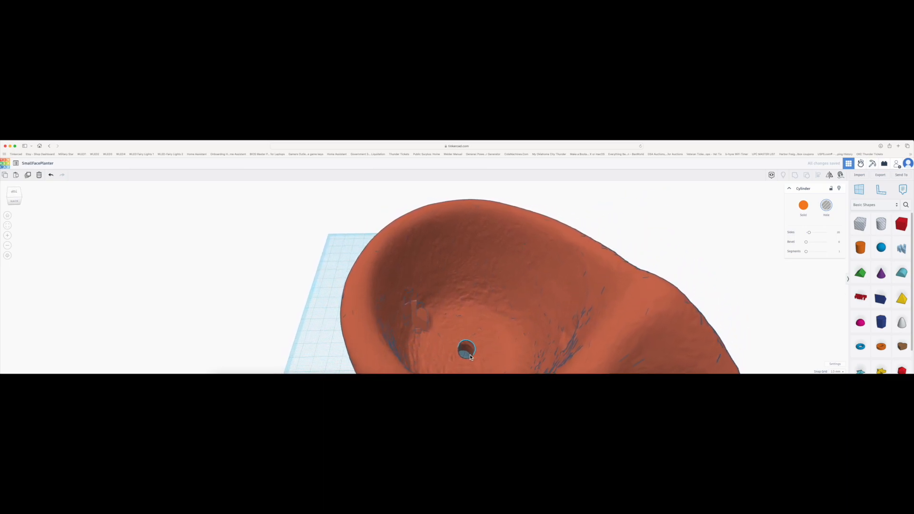
pyautogui.scroll(-10, 467, 353)
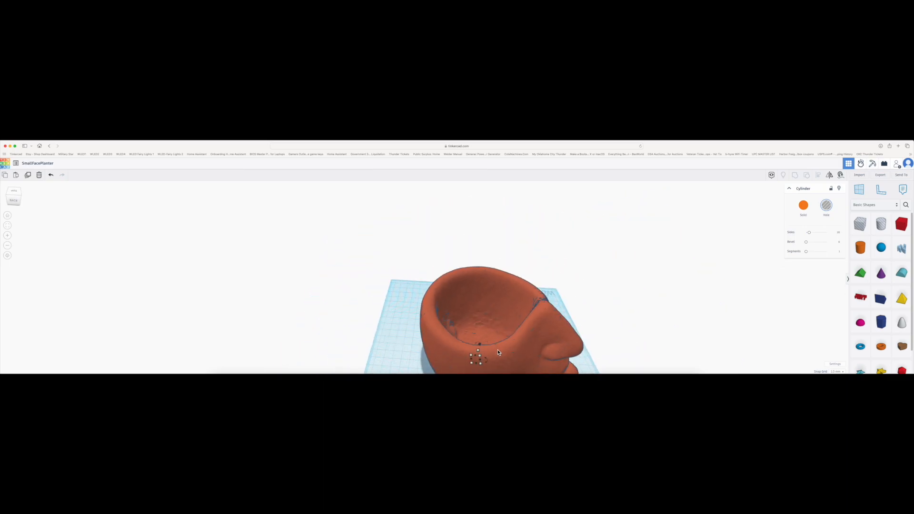
pyautogui.moveTo(498, 352); pyautogui.dragTo(480, 364, button='right')
pyautogui.moveTo(459, 370); pyautogui.dragTo(532, 373, button='right')
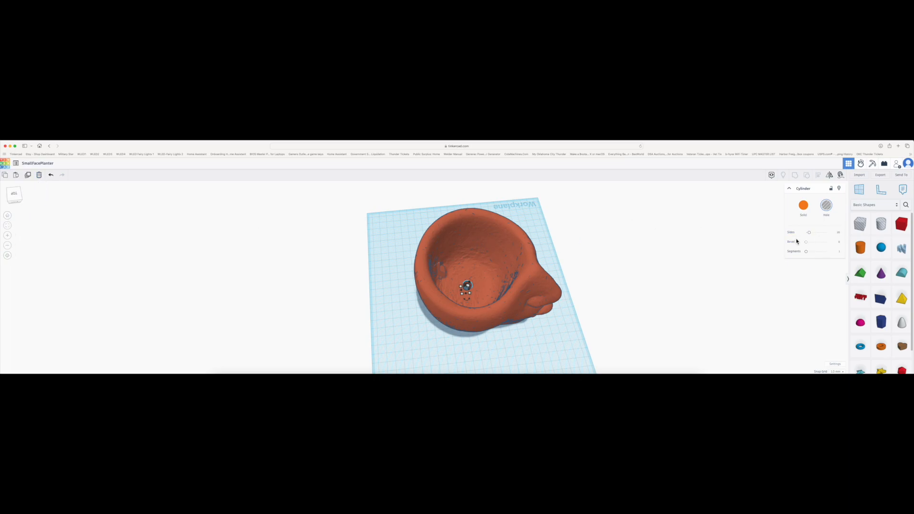
# - Group the planter with the hole cylinder to cut the drainage hole, and inspect the cut from several angles
pyautogui.click(772, 179)
pyautogui.press('super+a')
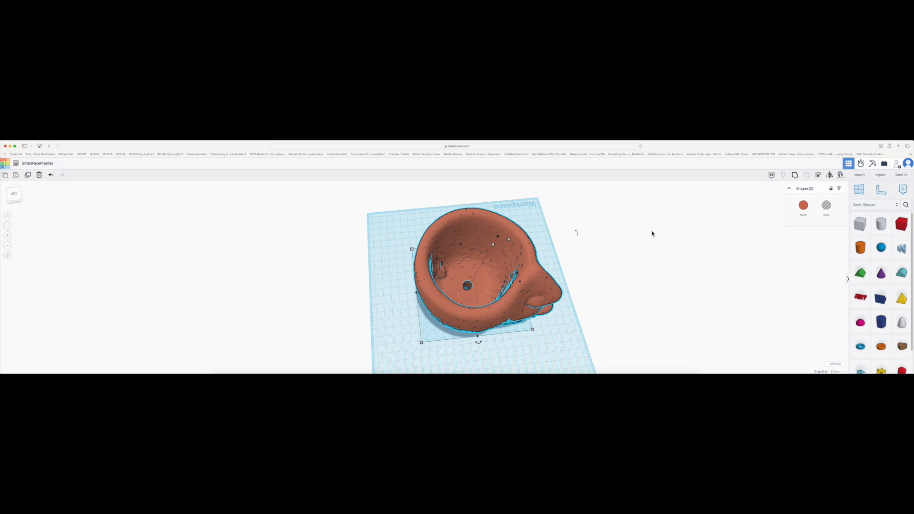
pyautogui.click(795, 176)
pyautogui.moveTo(590, 323); pyautogui.dragTo(497, 326, button='right')
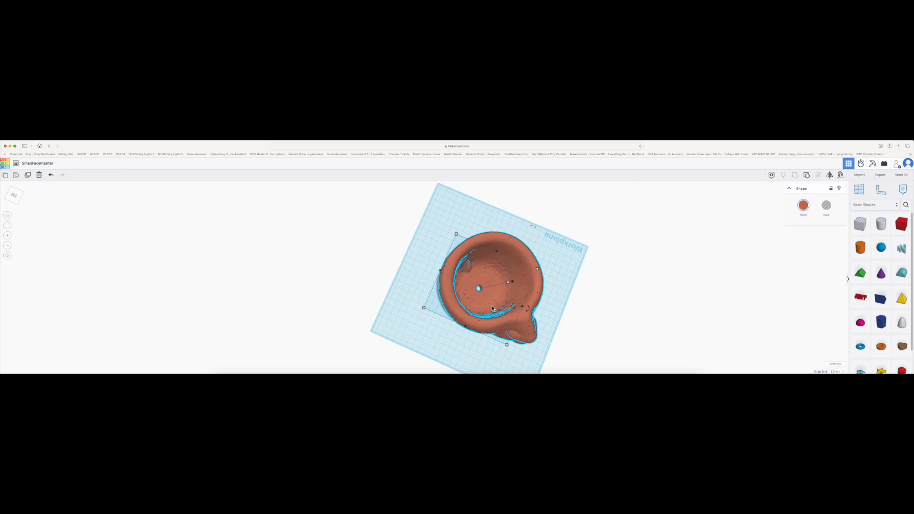
pyautogui.scroll(10, 492, 304)
pyautogui.scroll(-5, 483, 289)
pyautogui.moveTo(484, 289); pyautogui.dragTo(577, 206, button='right')
pyautogui.moveTo(457, 245); pyautogui.dragTo(568, 283, button='right')
pyautogui.scroll(-10, 454, 329)
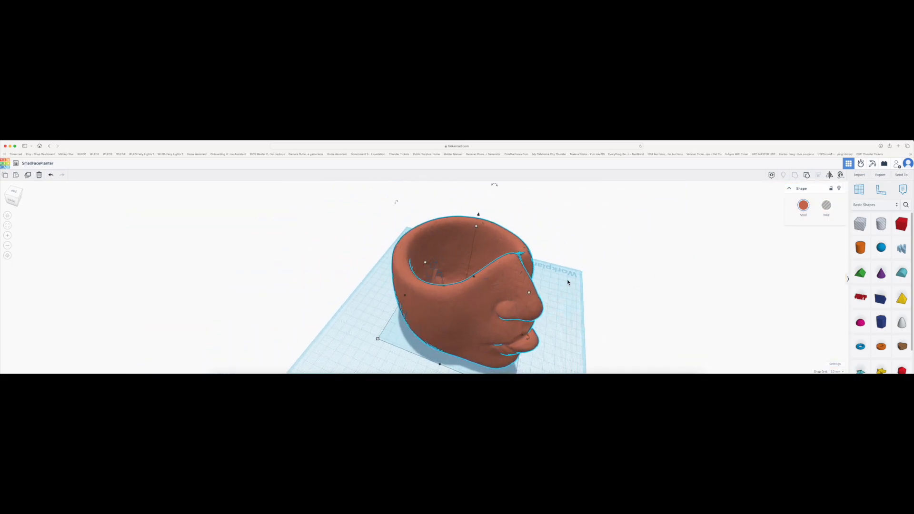
# - Export only the selected planter shape as an STL file for 3D printing
pyautogui.click(858, 176)
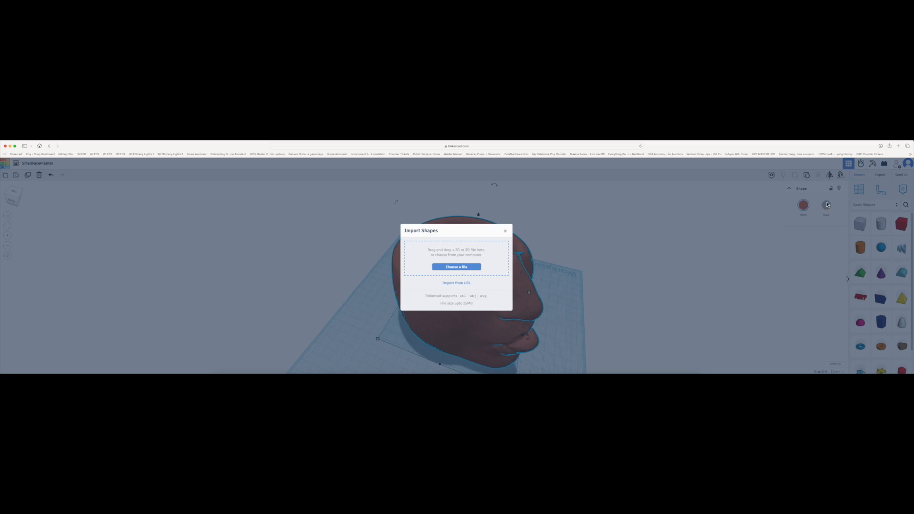
pyautogui.click(505, 231)
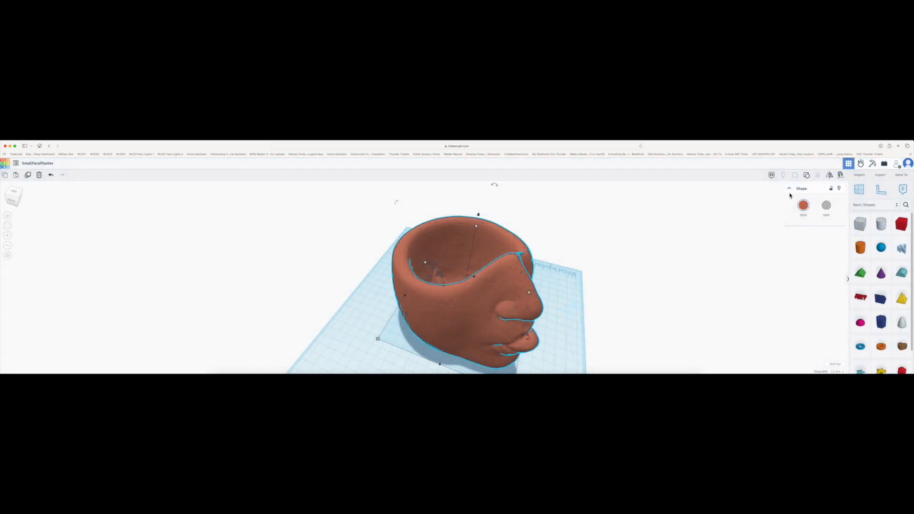
pyautogui.click(879, 175)
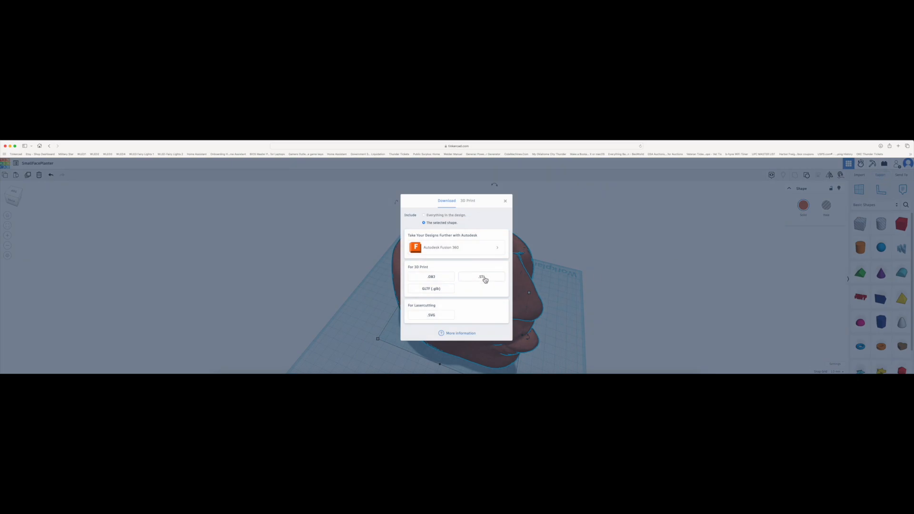
pyautogui.click(484, 278)
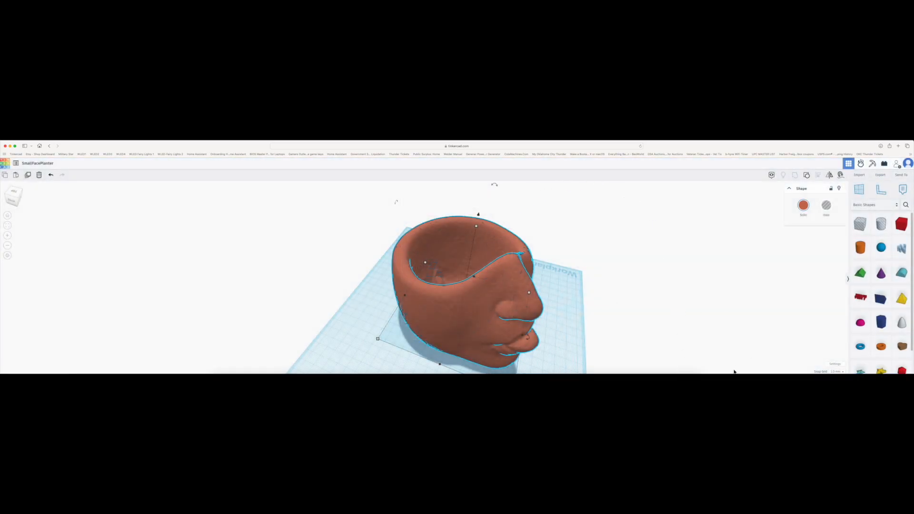